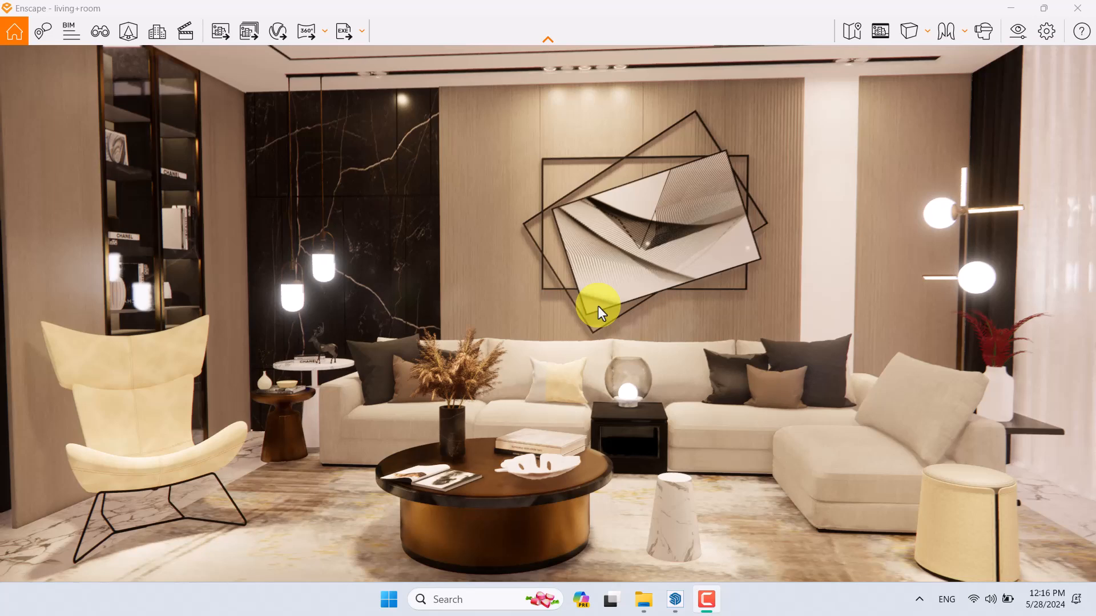
Step: Pull the camera back to a wide frontal shot of the living room and start creating a new view
drag(573, 316, 574, 316)
key(s)
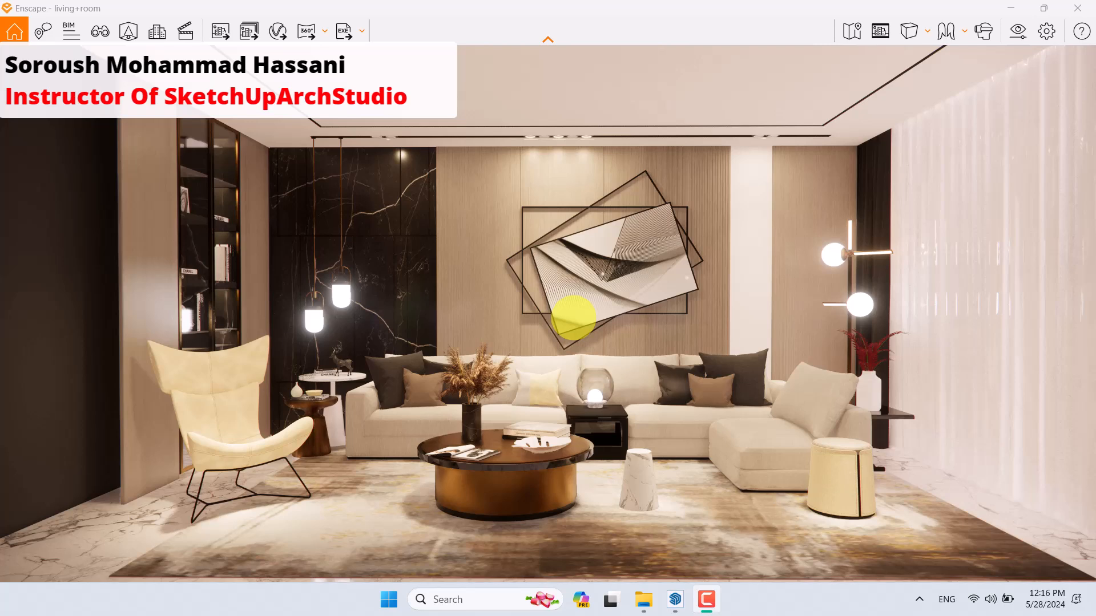
drag(570, 340, 571, 343)
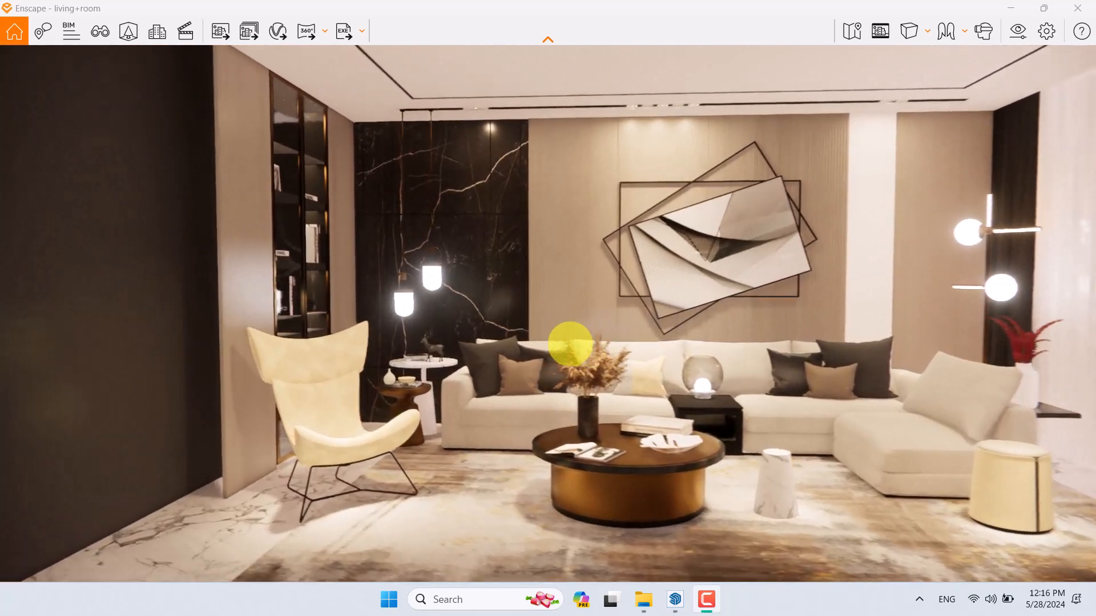
key(w)
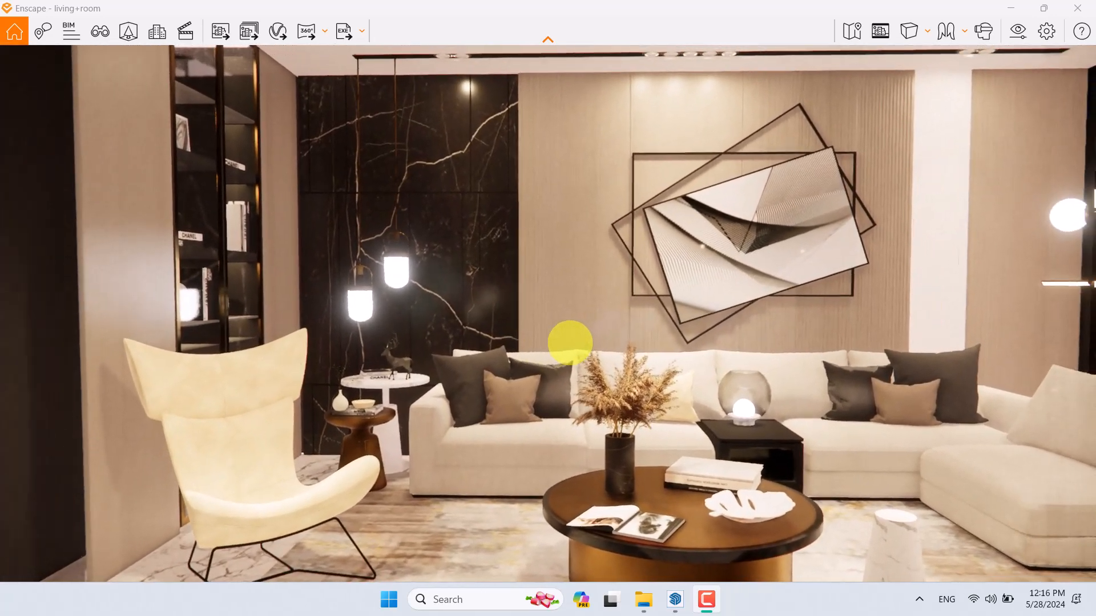
key(s)
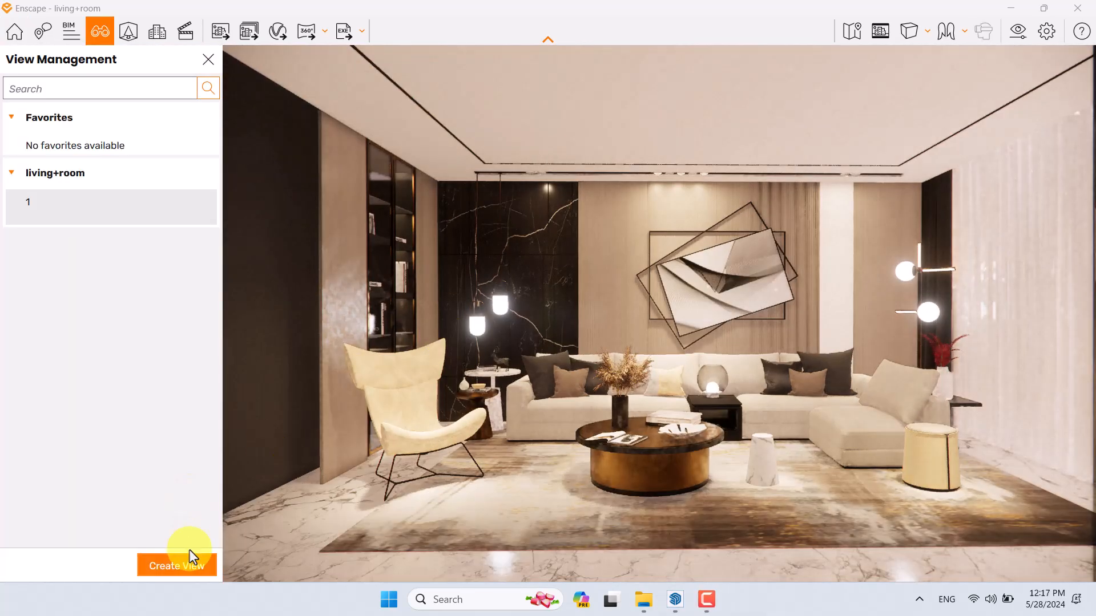
click(189, 556)
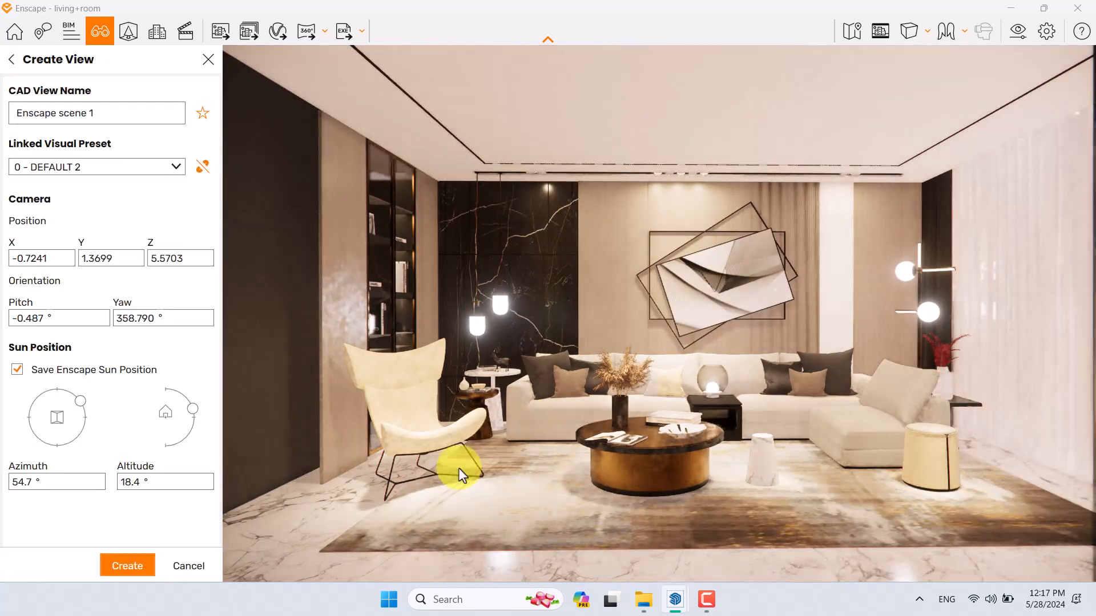
Step: Frame the whole seating area from the front and set the new view's camera pitch and yaw to 0°
key(d)
drag(590, 346, 591, 347)
key(w)
key(a)
key(q)
key(s)
key(q)
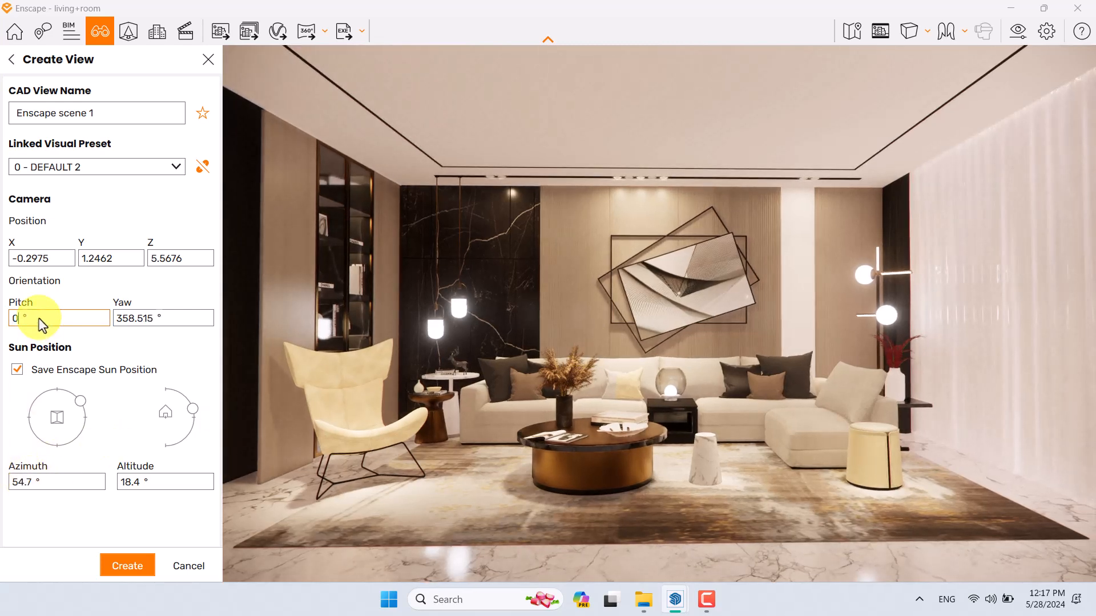
key(Return)
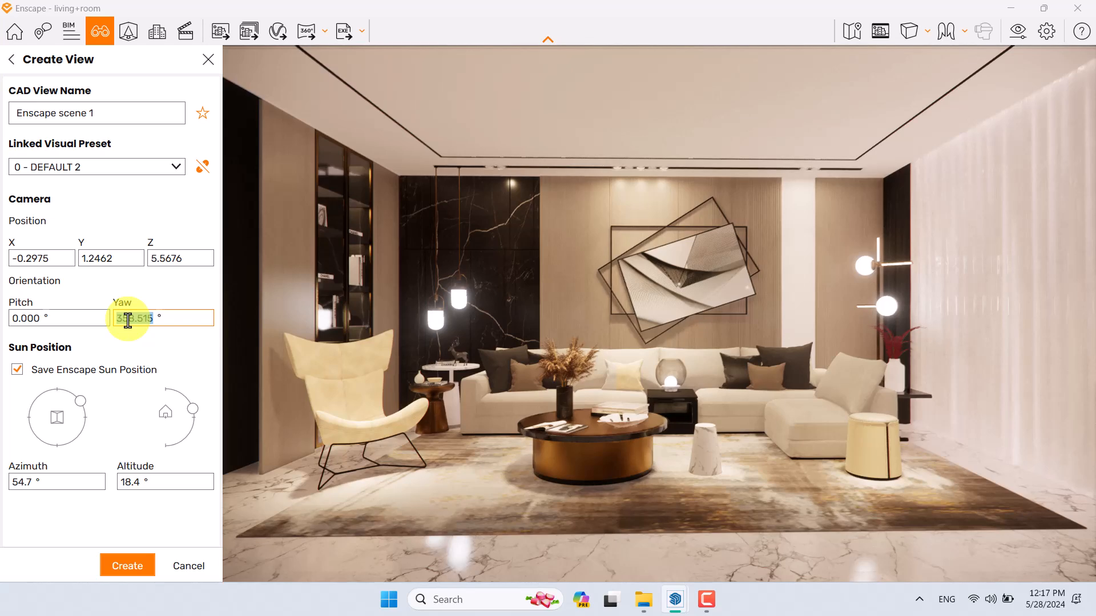
key(Return)
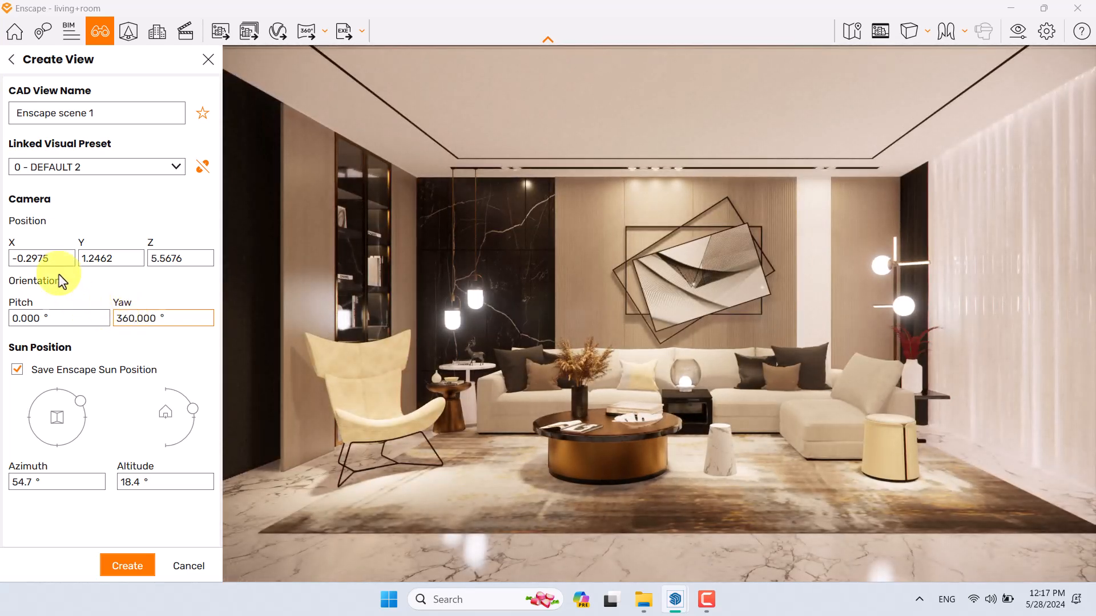
drag(155, 321, 101, 323)
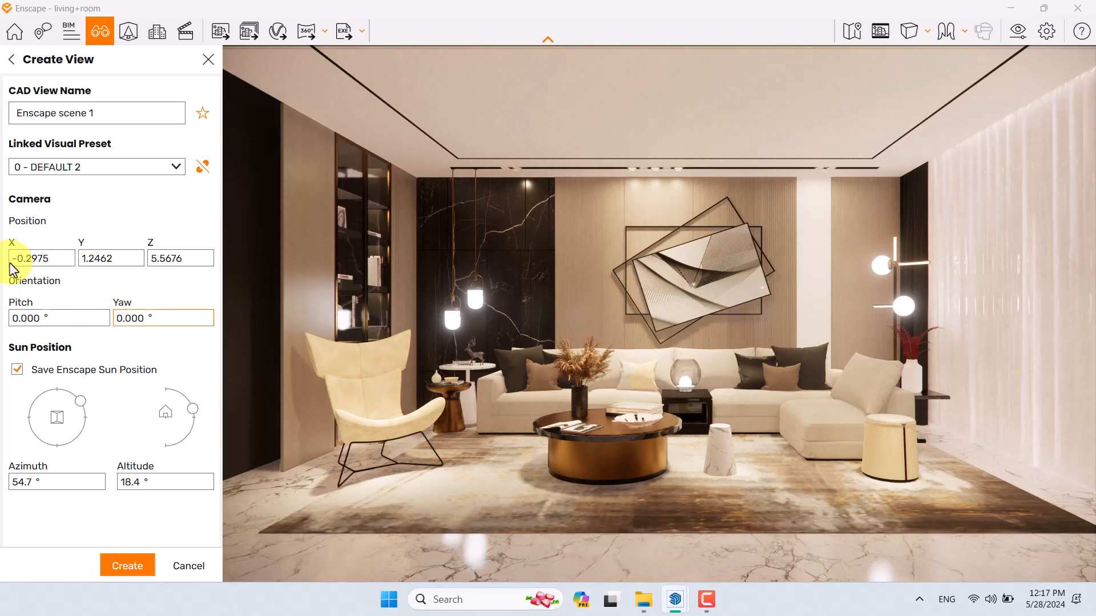
Step: Unlink the visual preset from the new view and name the view Render
click(196, 177)
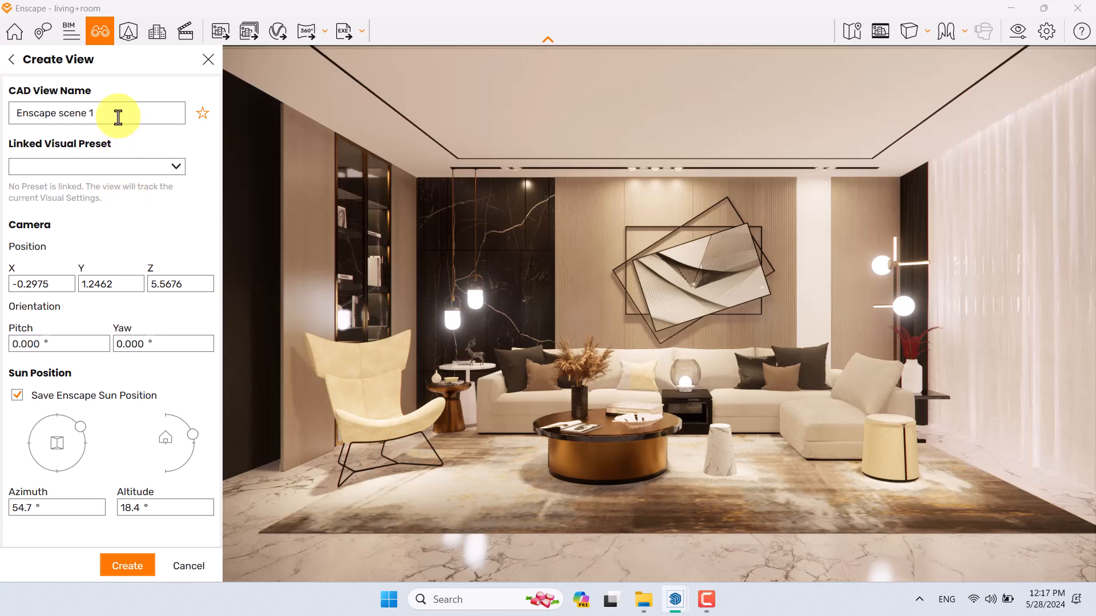
drag(118, 117, 2, 120)
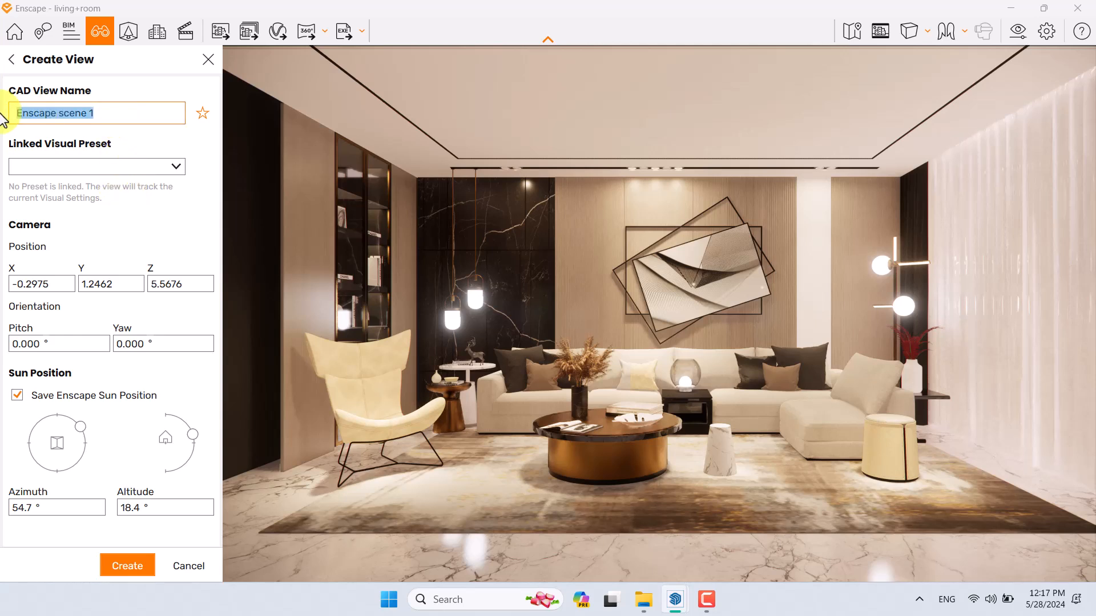
text(Render)
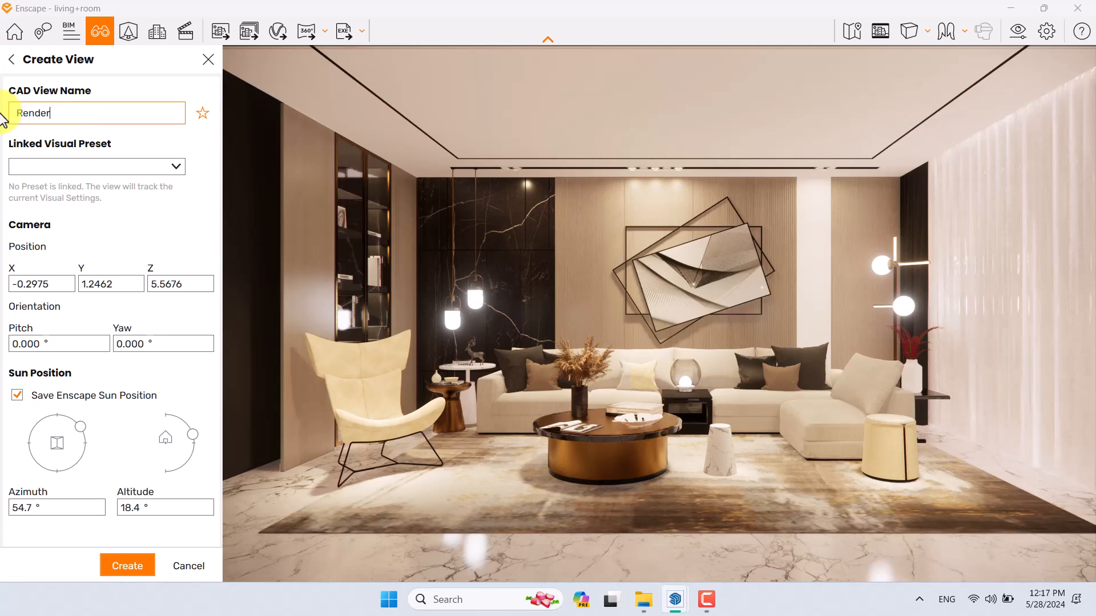
Step: Set the view's camera position to X -0.2, Y 1.2 and Z 5.6
click(40, 284)
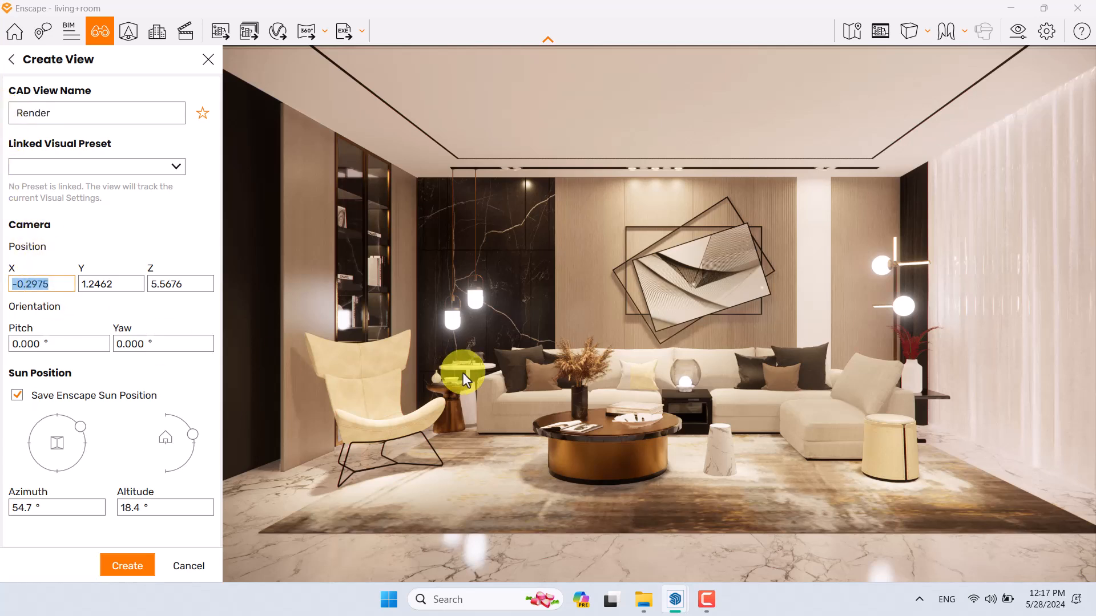
text(-0.2)
key(Return)
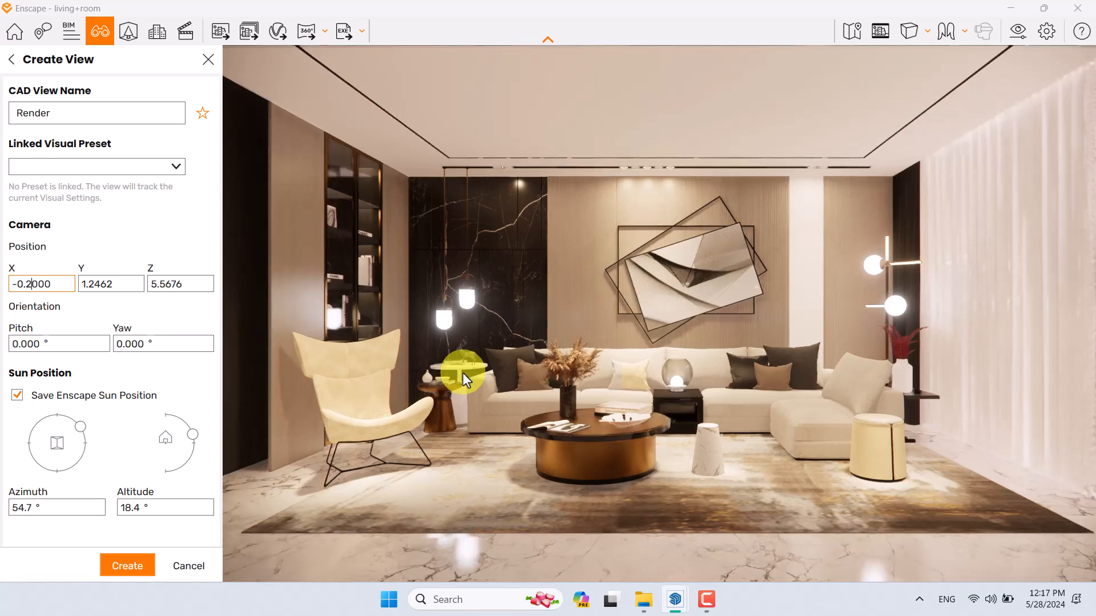
click(109, 284)
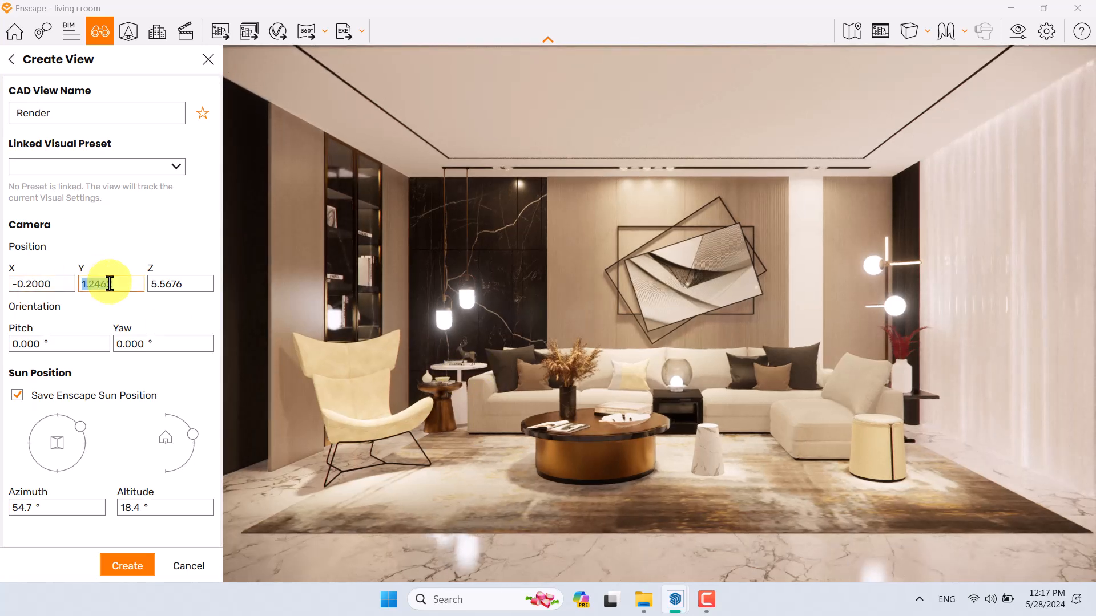
text(1.2)
key(Return)
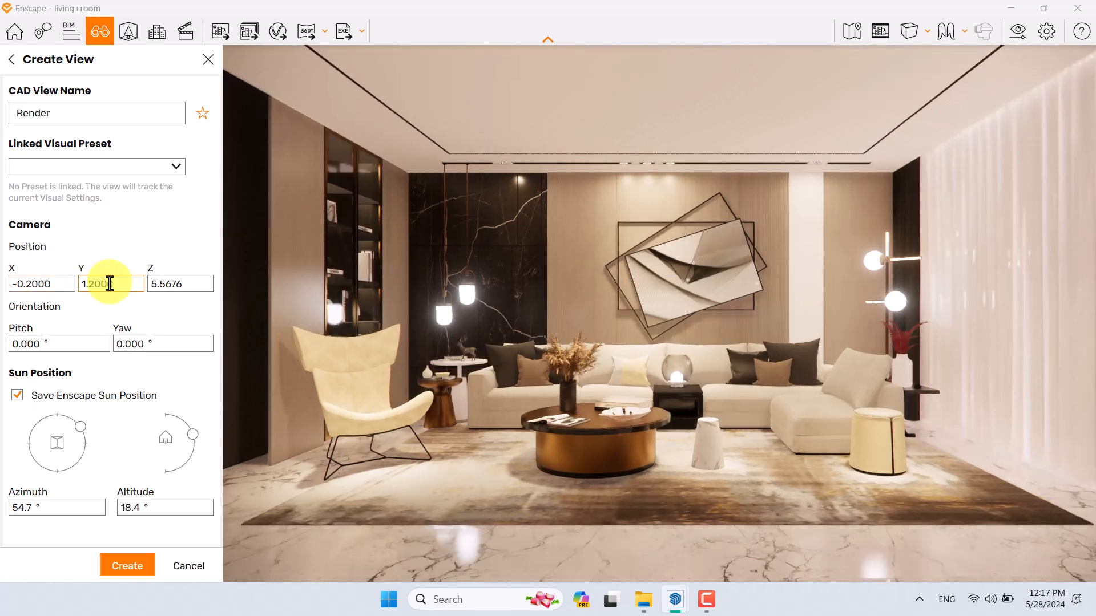
click(171, 284)
text(5.6)
key(Return)
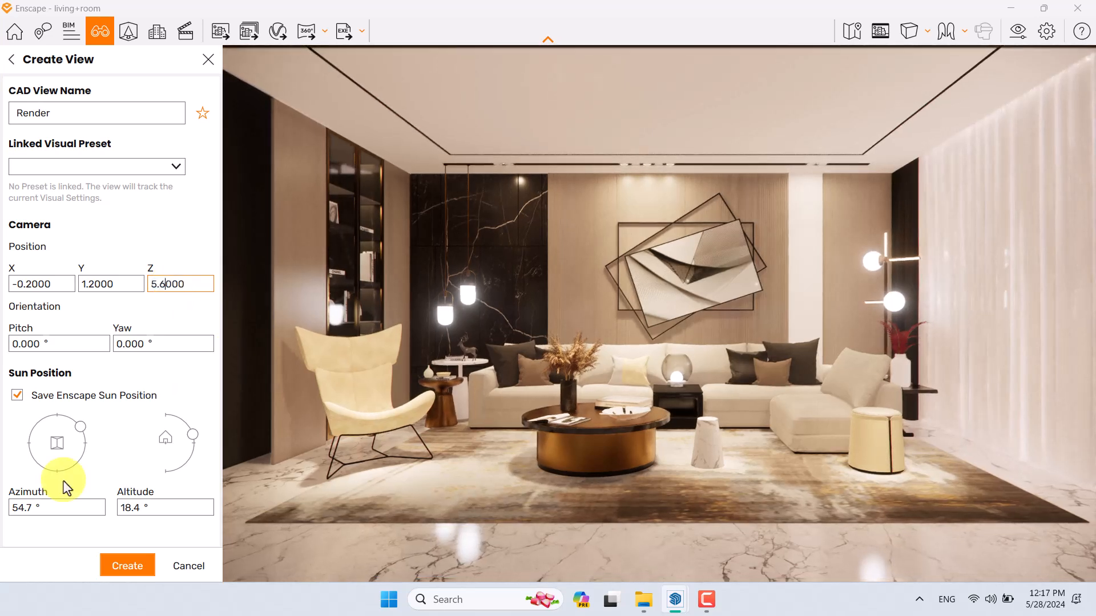
Step: Set the view's sun position to an azimuth of 60° and an altitude of 20°
click(39, 509)
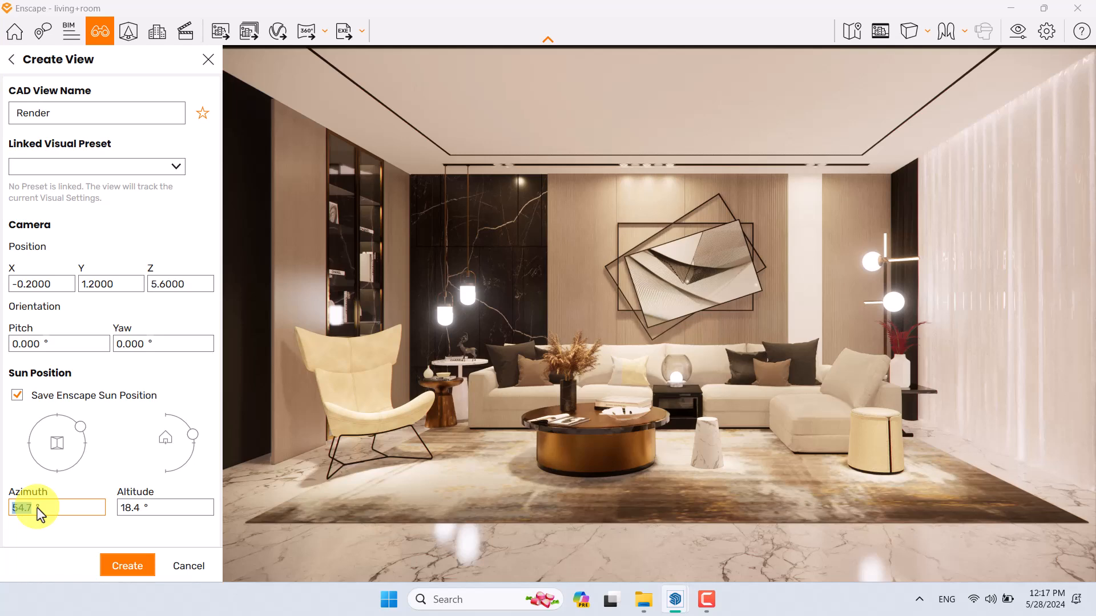
text(60)
key(Return)
click(137, 506)
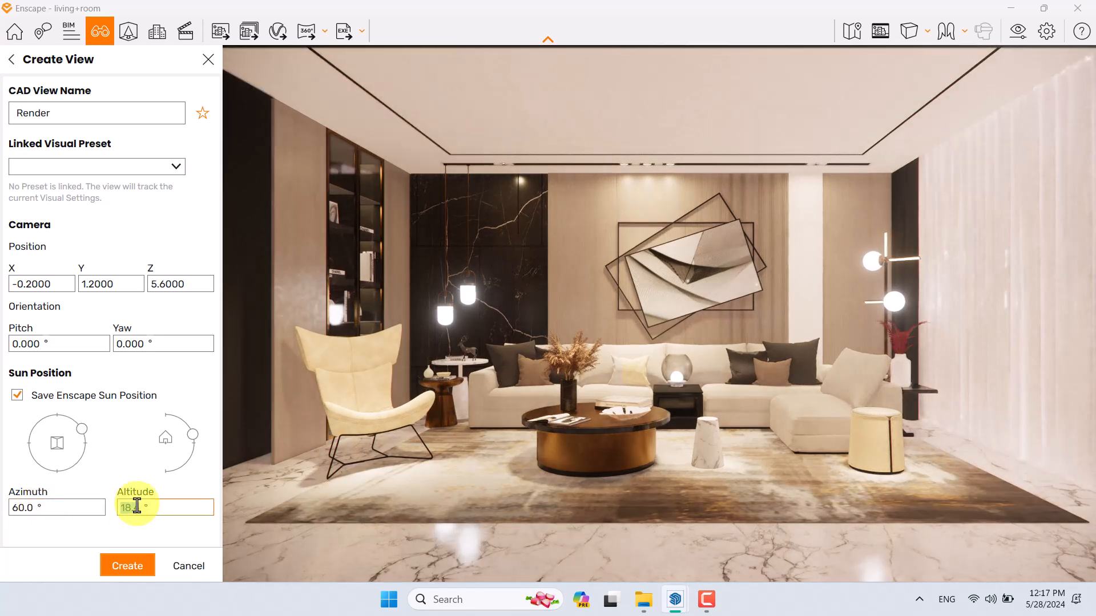
text(20)
key(Return)
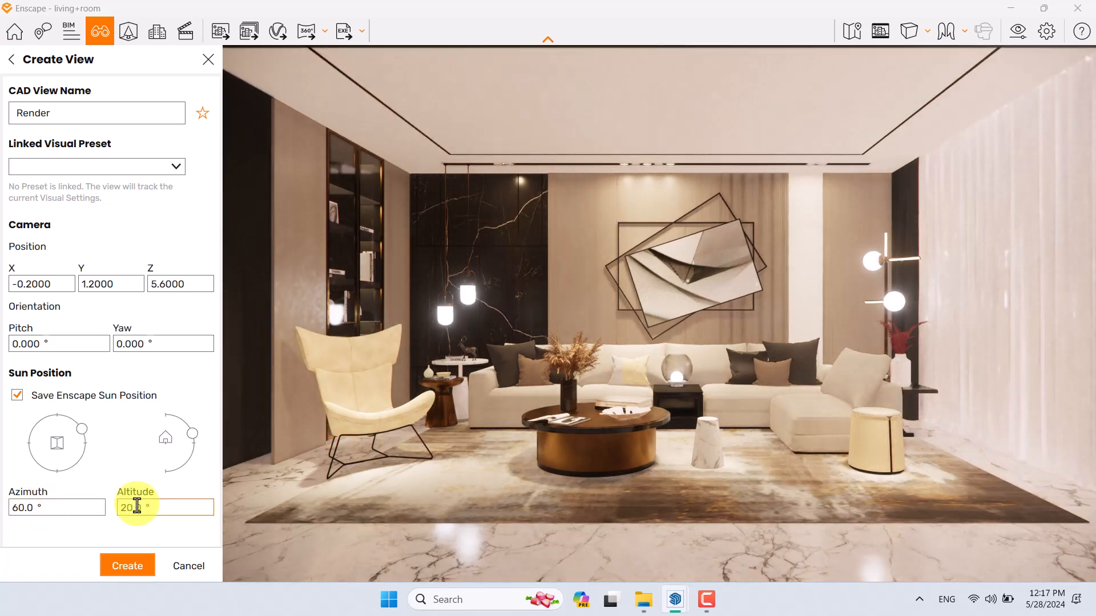
Step: Create the view and activate Render from the saved views, closing the view management
click(129, 566)
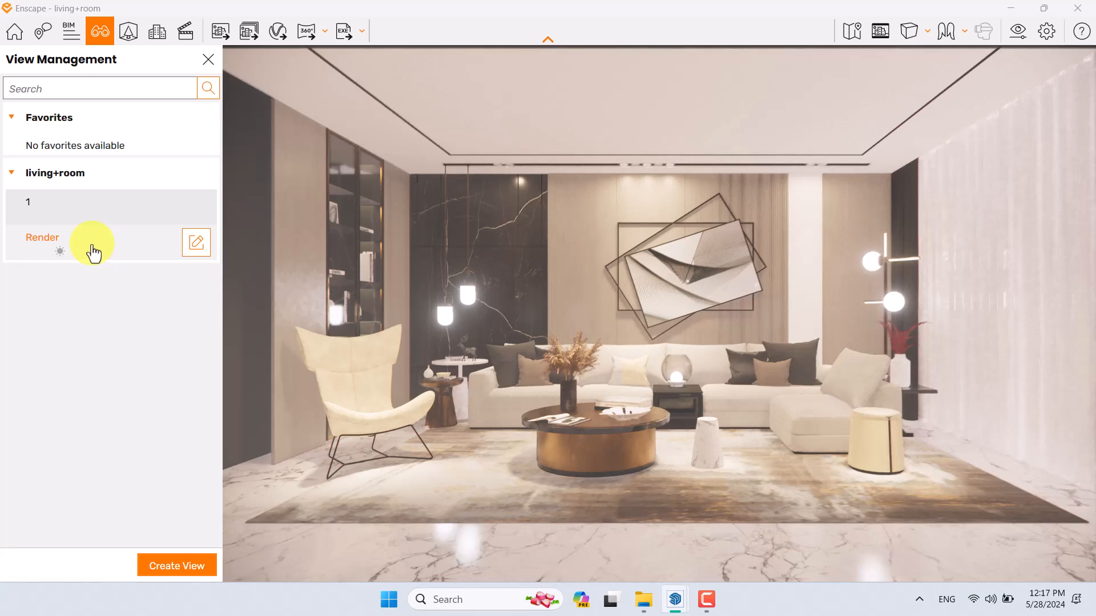
click(46, 240)
click(208, 60)
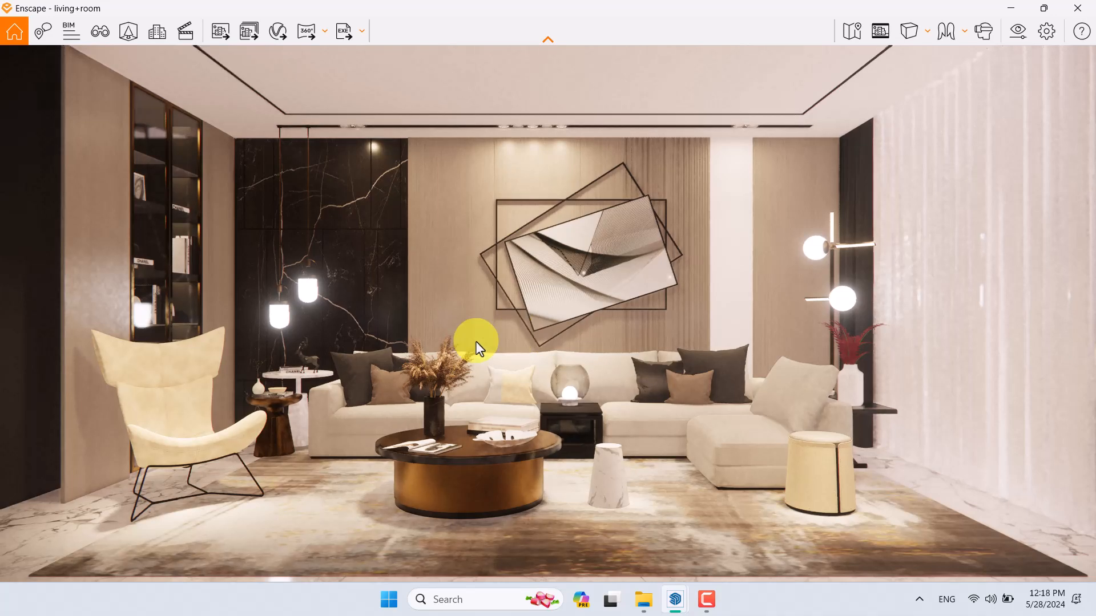
Step: Move the Enscape camera back out of the room, and switch to SketchUp to orbit around the living room model
right_drag(481, 341, 504, 357)
scroll(482, 343, down, 5)
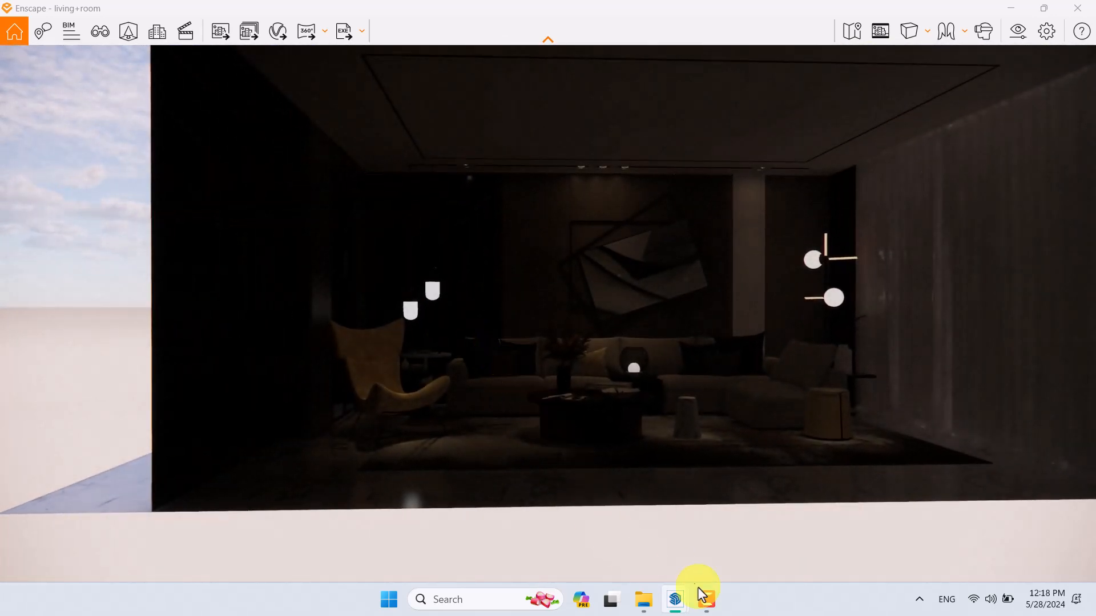
click(678, 606)
click(593, 544)
scroll(468, 349, down, 4)
mouse_move(496, 348)
middle_down()
mouse_move(255, 420)
mouse_move(346, 398)
middle_up()
scroll(348, 398, up, 4)
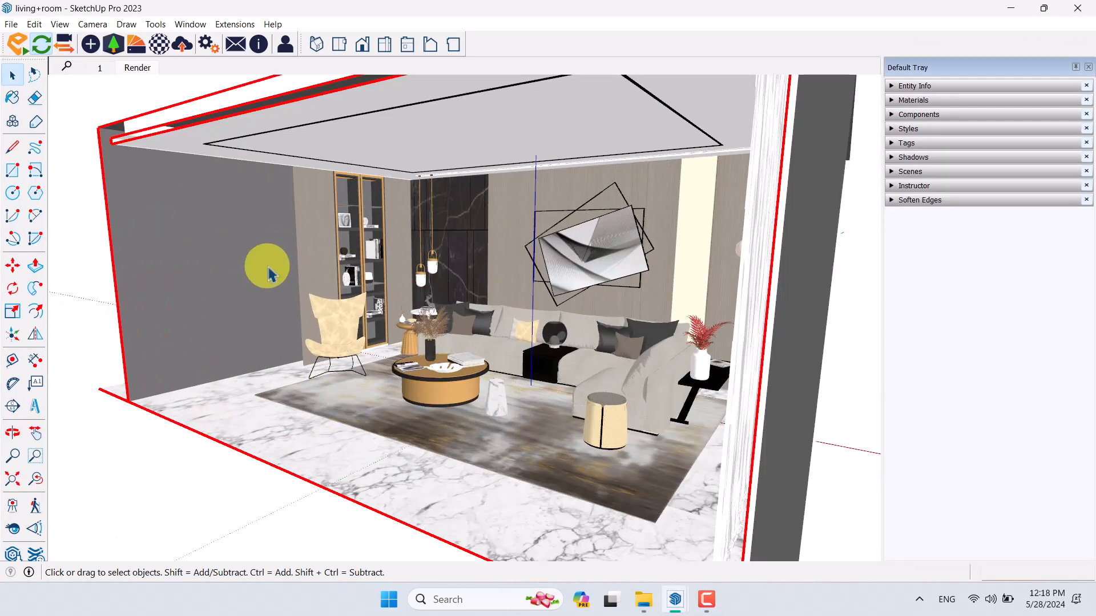
Step: Switch back to Enscape and restore the saved Render view, closing the view management
click(675, 595)
click(736, 514)
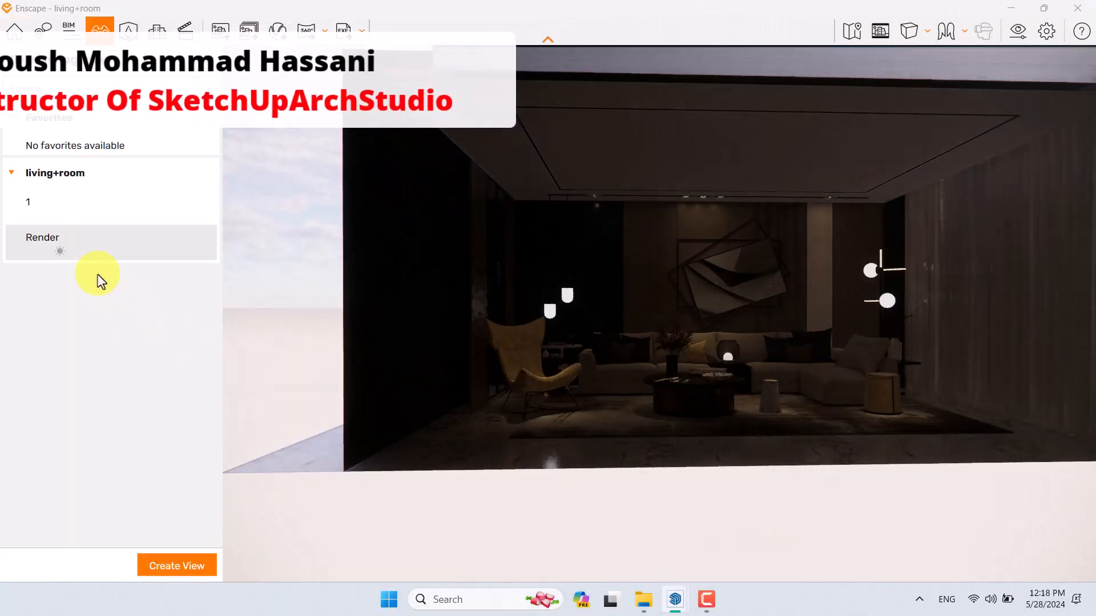
click(88, 251)
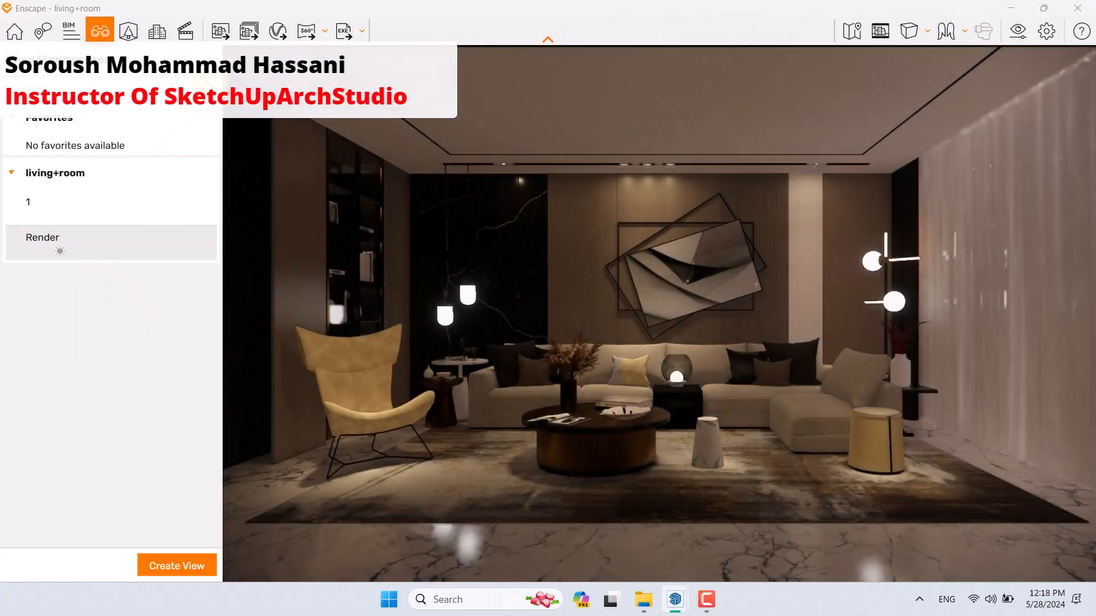
click(211, 59)
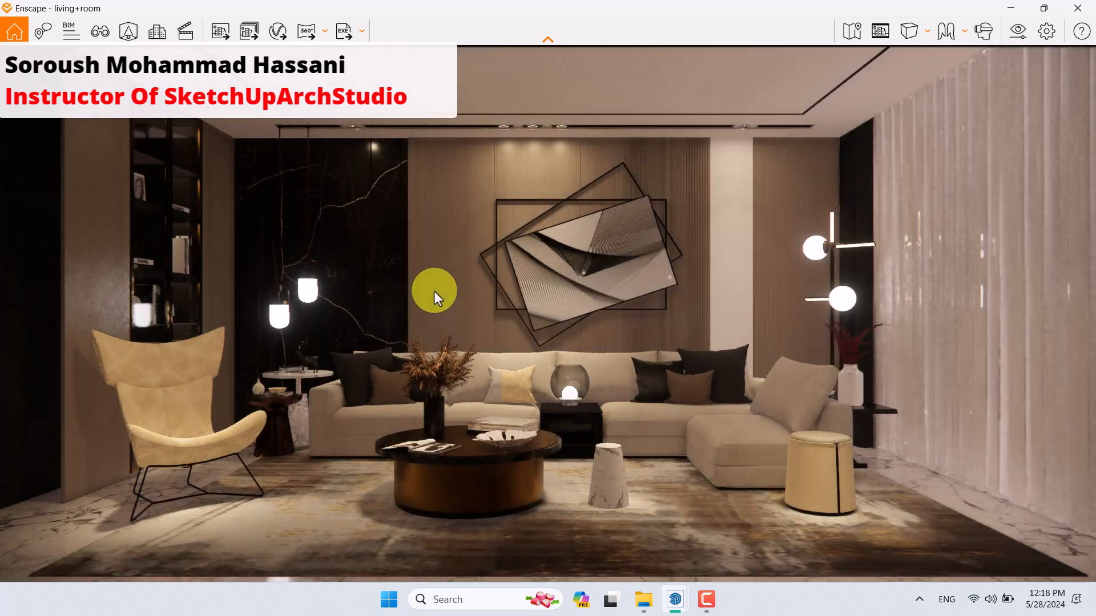
Step: Show the safe frame and set the output resolution to Ultra HD in the visual settings
click(880, 30)
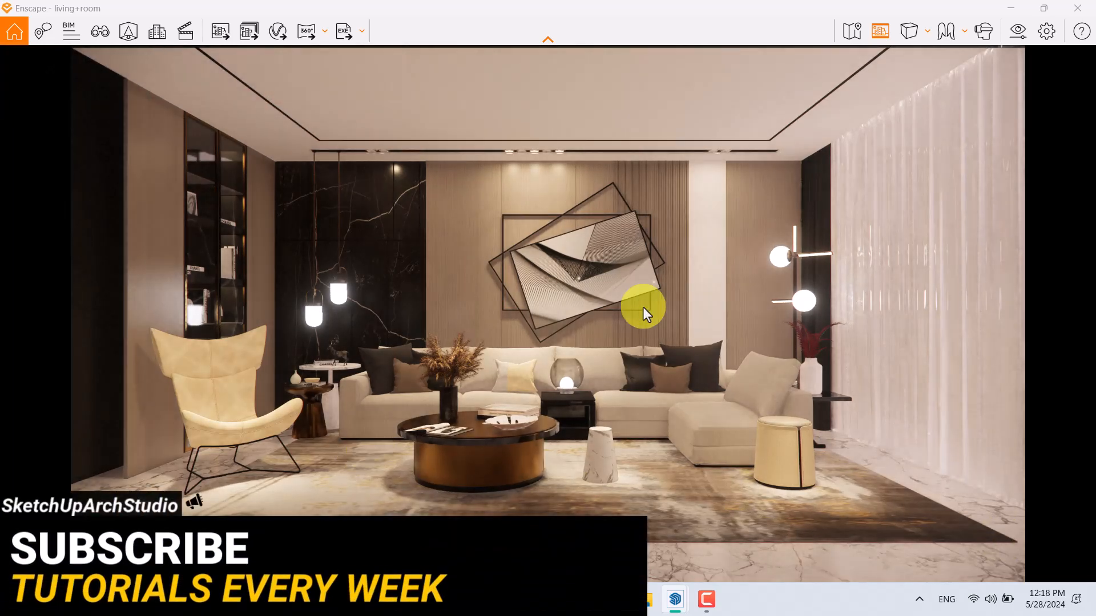
click(1030, 33)
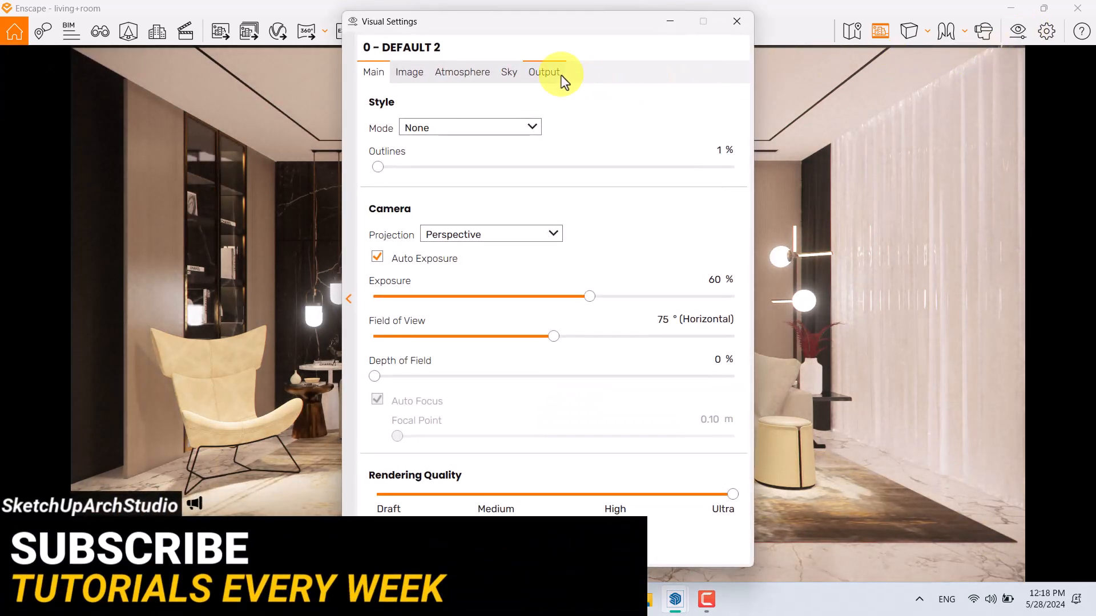
click(544, 72)
click(494, 127)
click(472, 208)
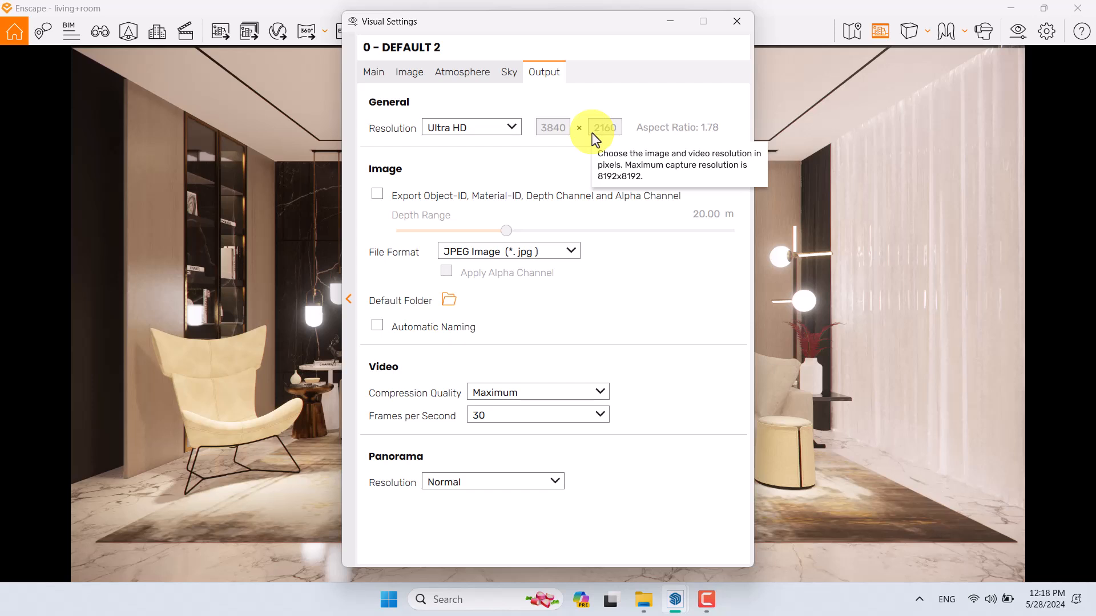
Step: Set the output image file format to Portable Network Graphics (*.png) and close the visual settings
click(485, 253)
click(485, 270)
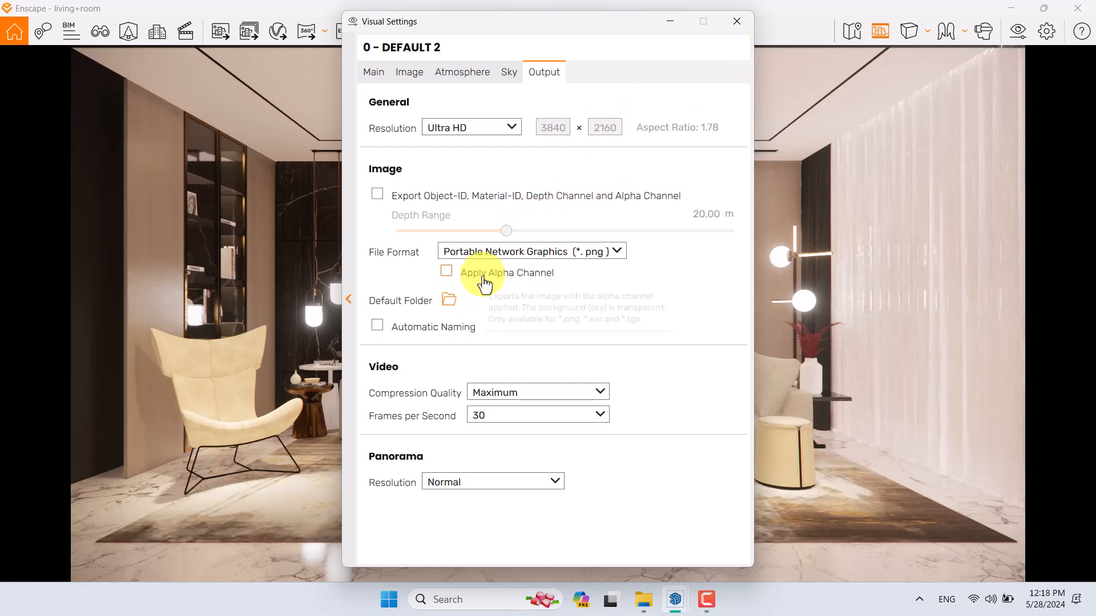
click(736, 22)
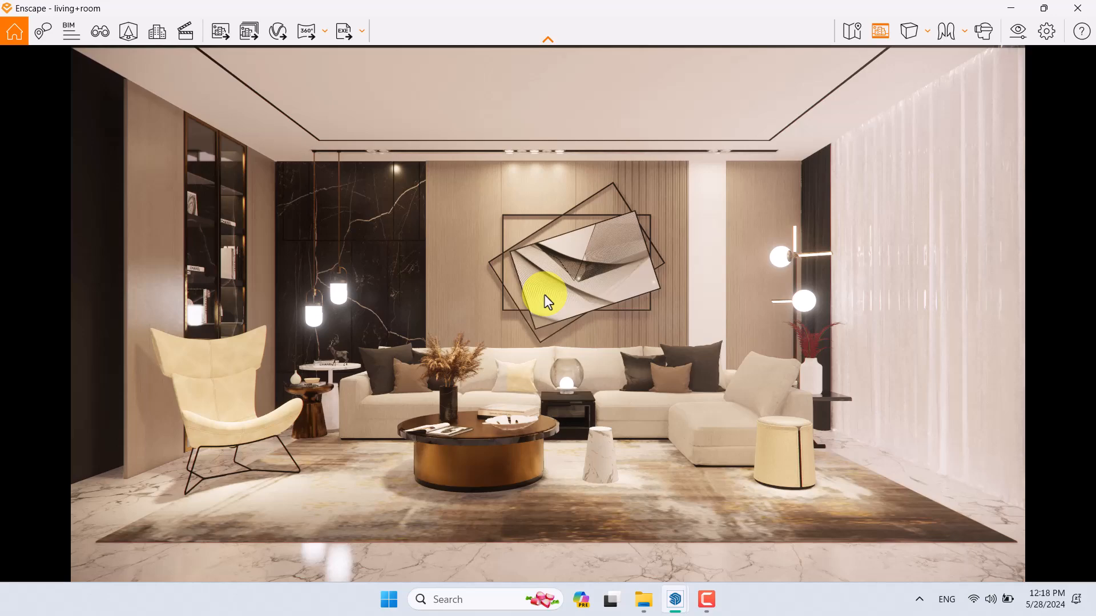
Step: Arrange SketchUp and Enscape side by side with Enscape on the right half, and close SketchUp's Default Tray
key(super+Right)
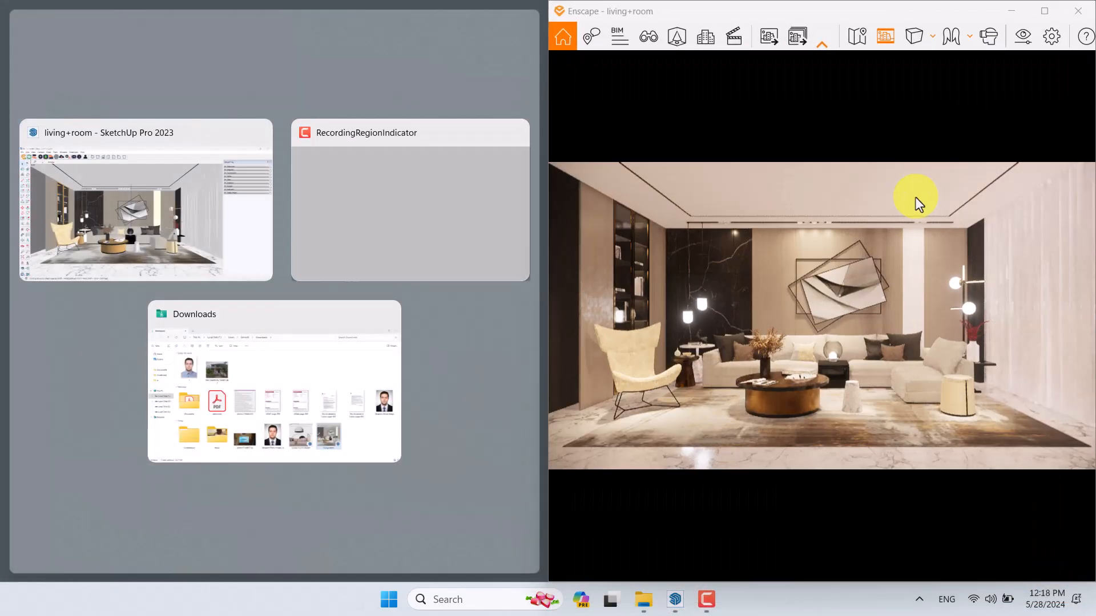
click(159, 206)
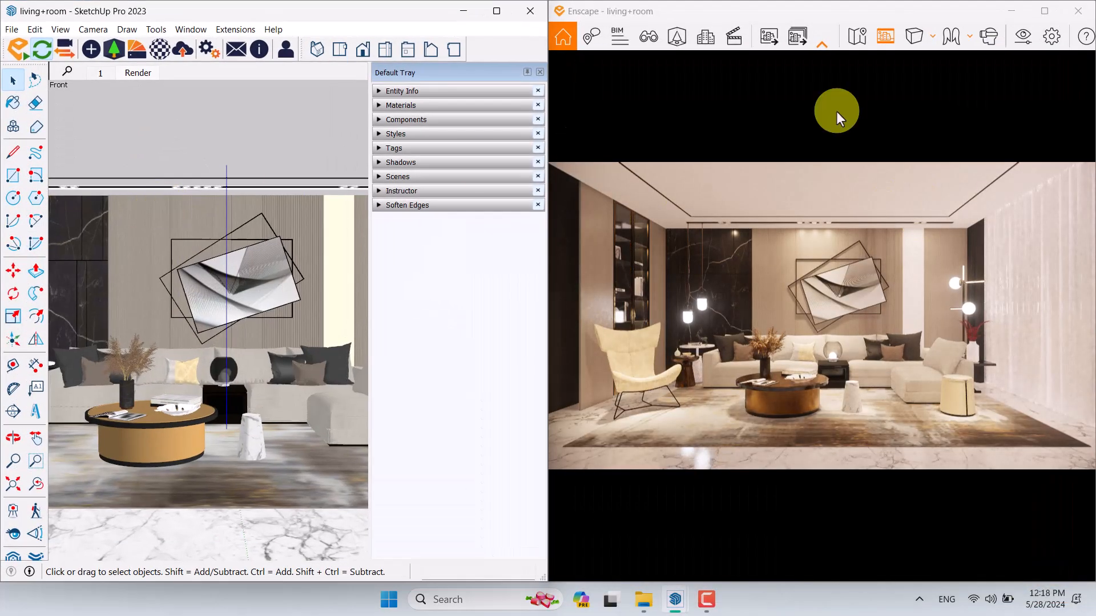
click(540, 73)
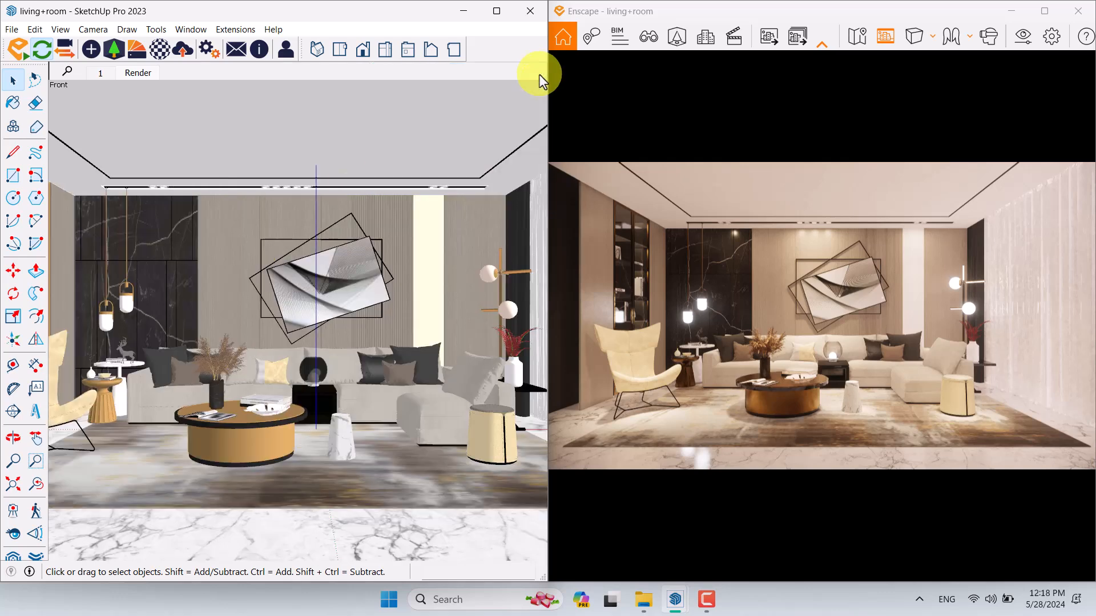
Step: Open the Enscape Material Editor and sample the wood panel on the back wall so its material can be edited
scroll(128, 245, up, 5)
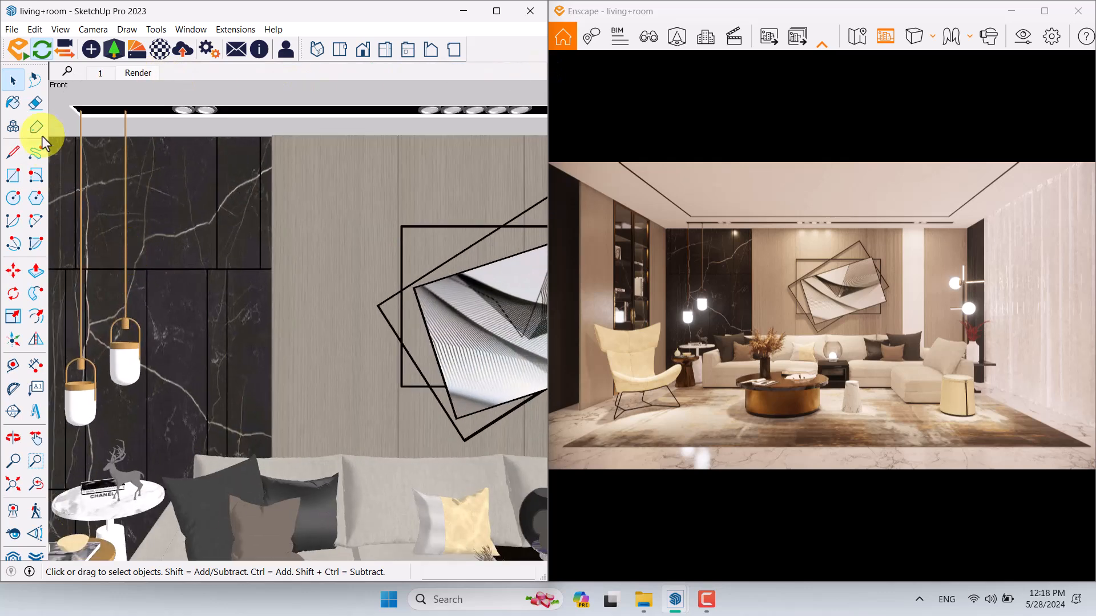
click(13, 107)
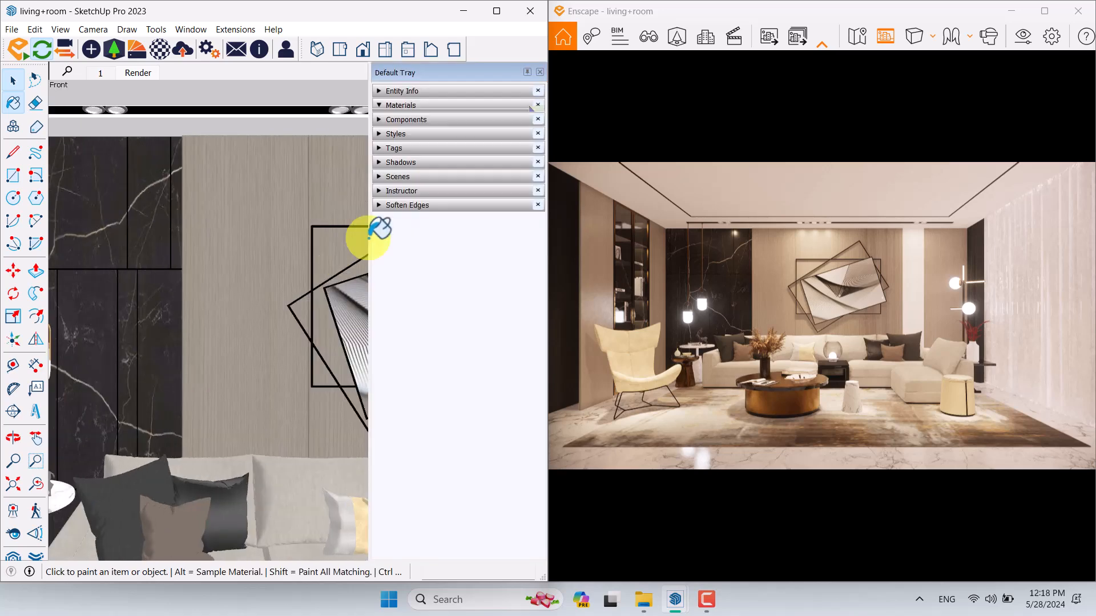
click(537, 178)
scroll(183, 225, up, 3)
click(159, 53)
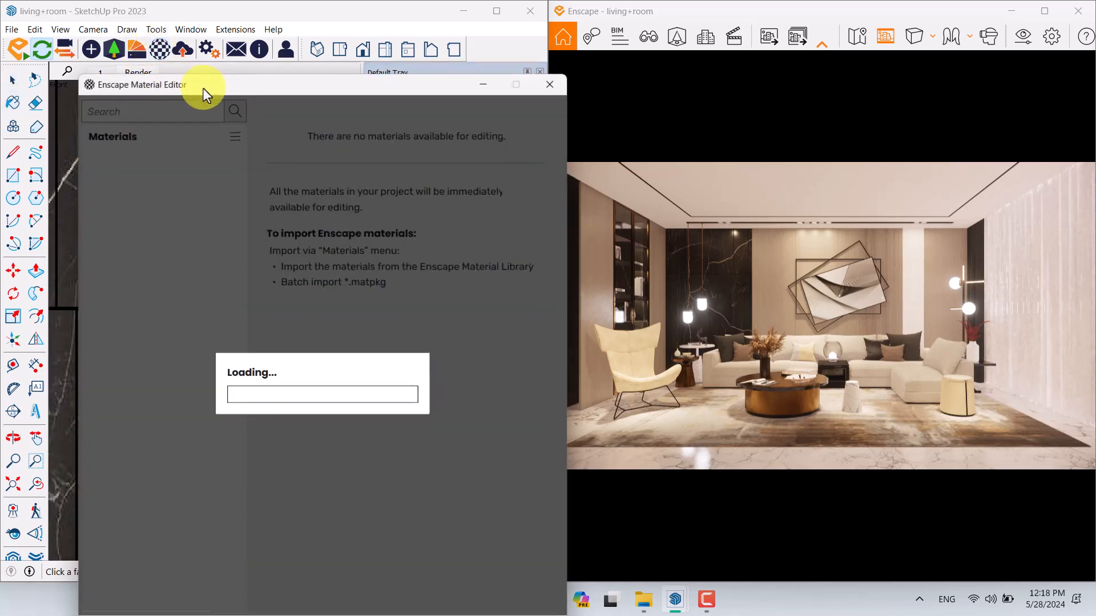
drag(269, 91, 175, 397)
click(260, 202)
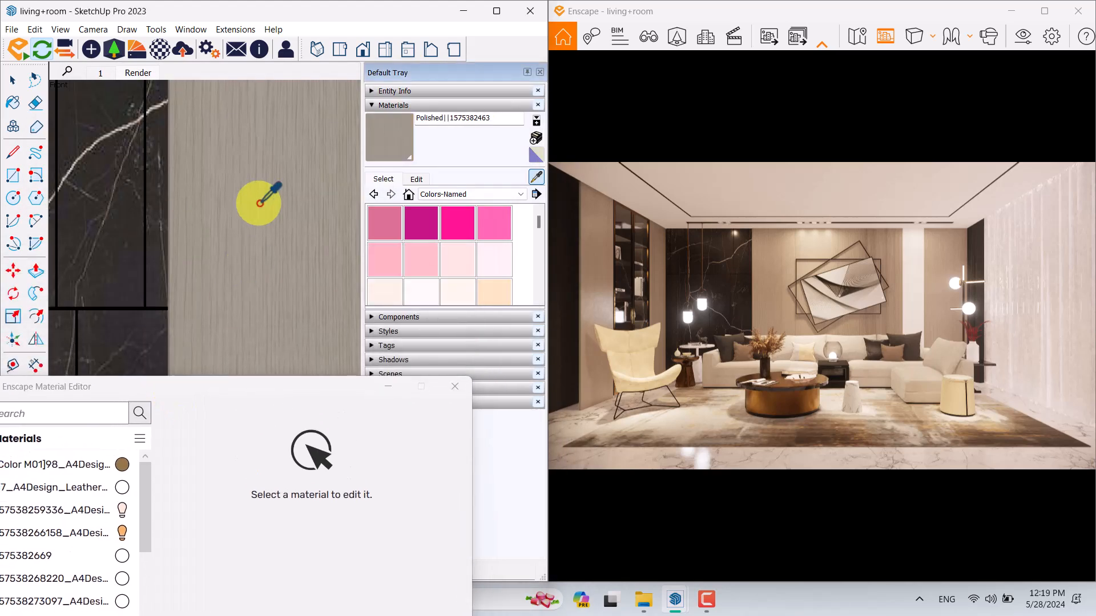
drag(257, 385, 272, 133)
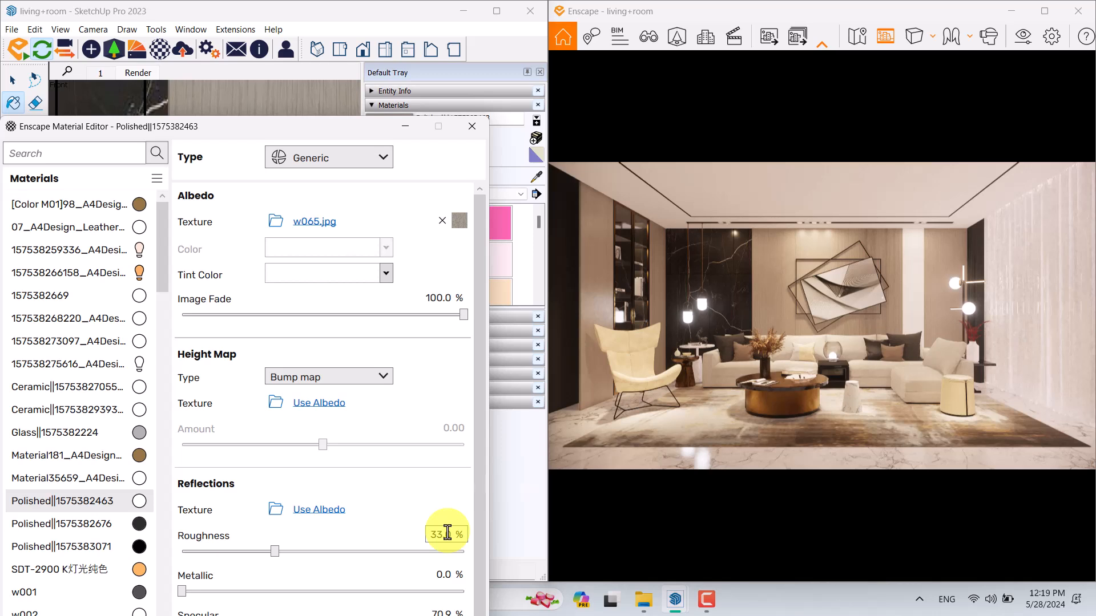
Step: Set the wood wall panel material's metallic to 8% and its roughness to 21%
click(448, 533)
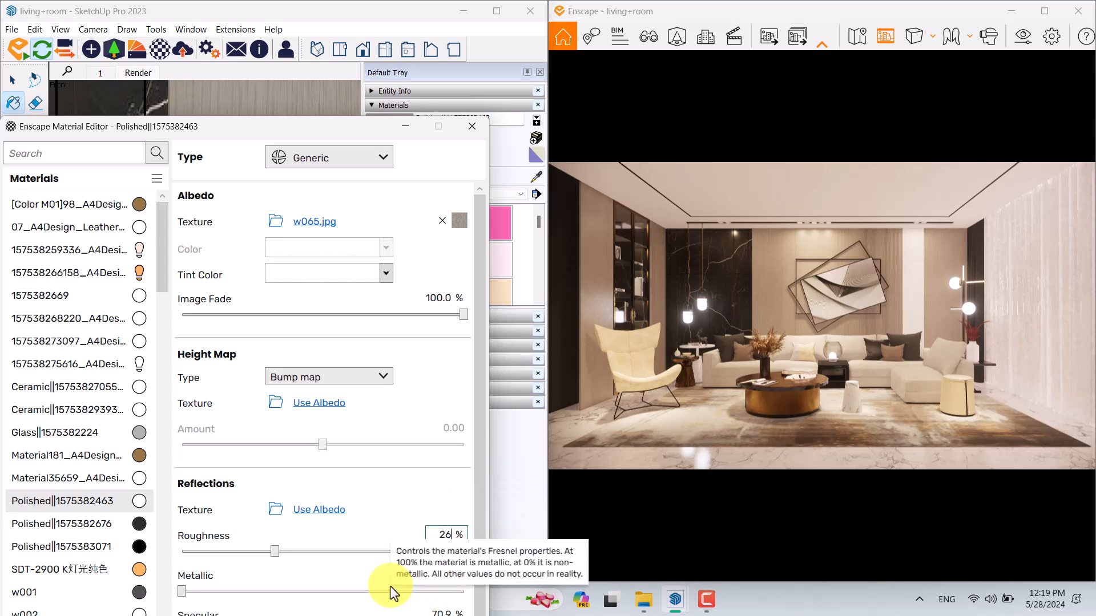
click(435, 579)
key(Return)
click(440, 537)
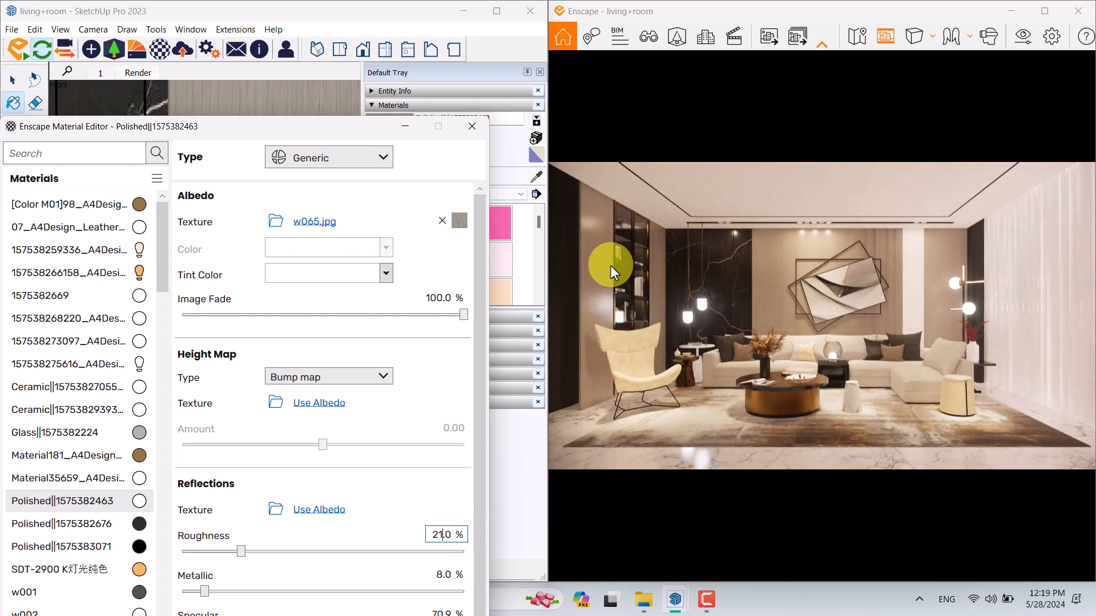
Step: Sample the black marble wall behind the pendant lamps to load its material into the Enscape Material Editor
drag(244, 128, 314, 363)
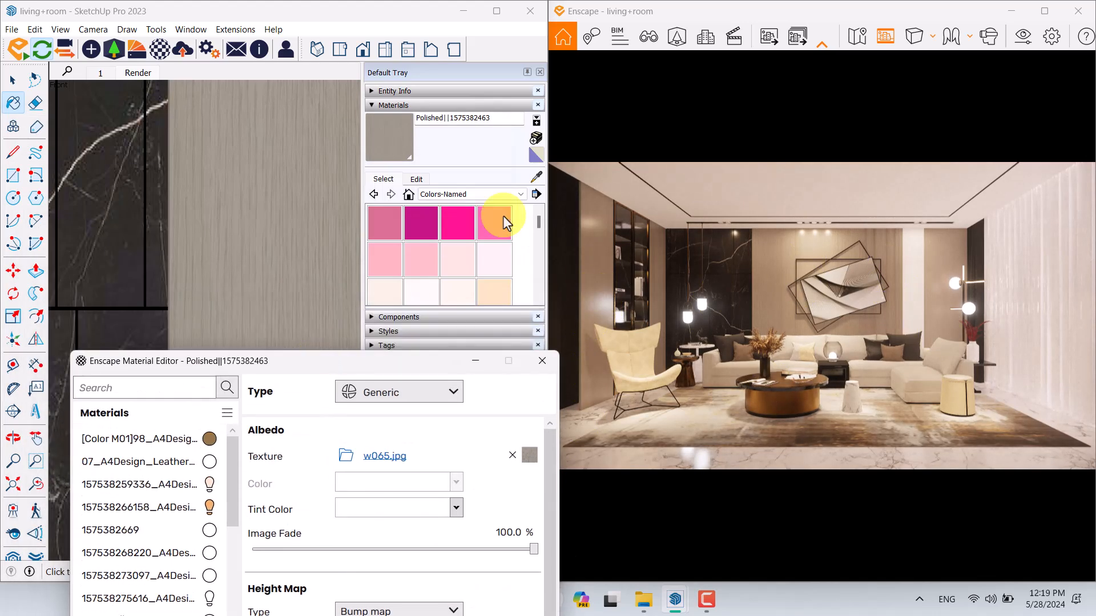
click(266, 224)
key(alt)
scroll(272, 222, down, 3)
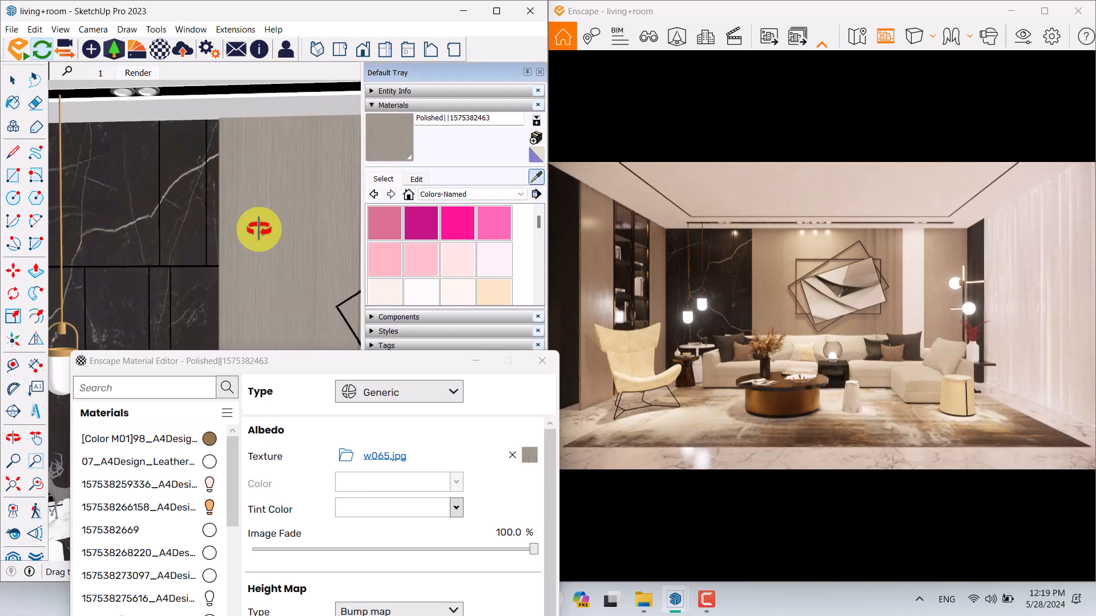
middle_drag(150, 227, 135, 232)
scroll(135, 232, up, 5)
click(134, 232)
drag(291, 359, 246, 44)
Step: Try an 11° rotation on the black marble's albedo texture and reset it to 0°, returning to the material's main settings
click(486, 139)
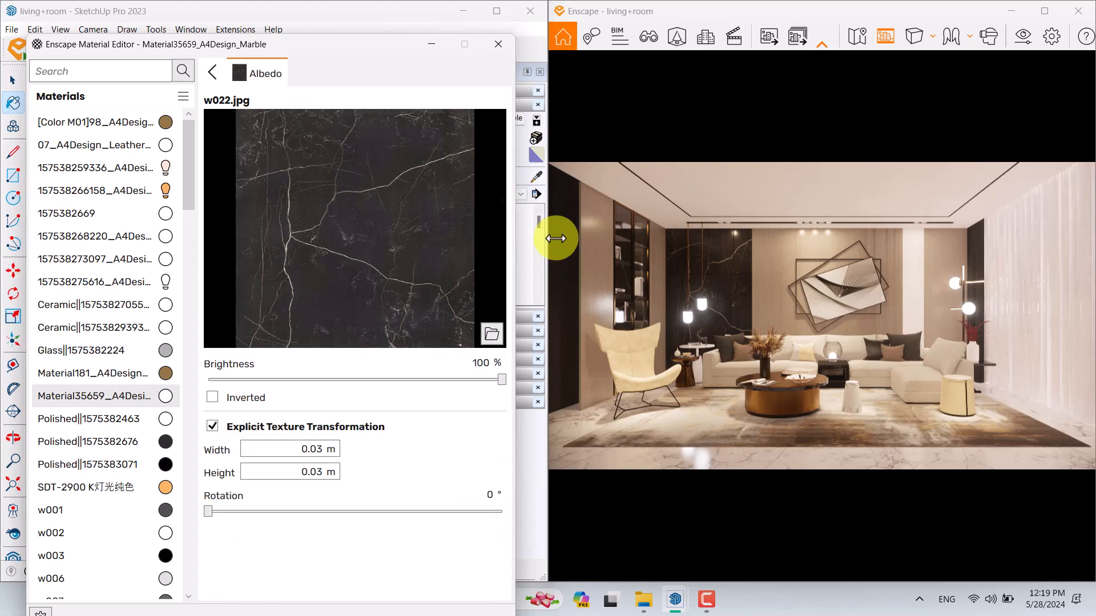
click(490, 503)
text(11)
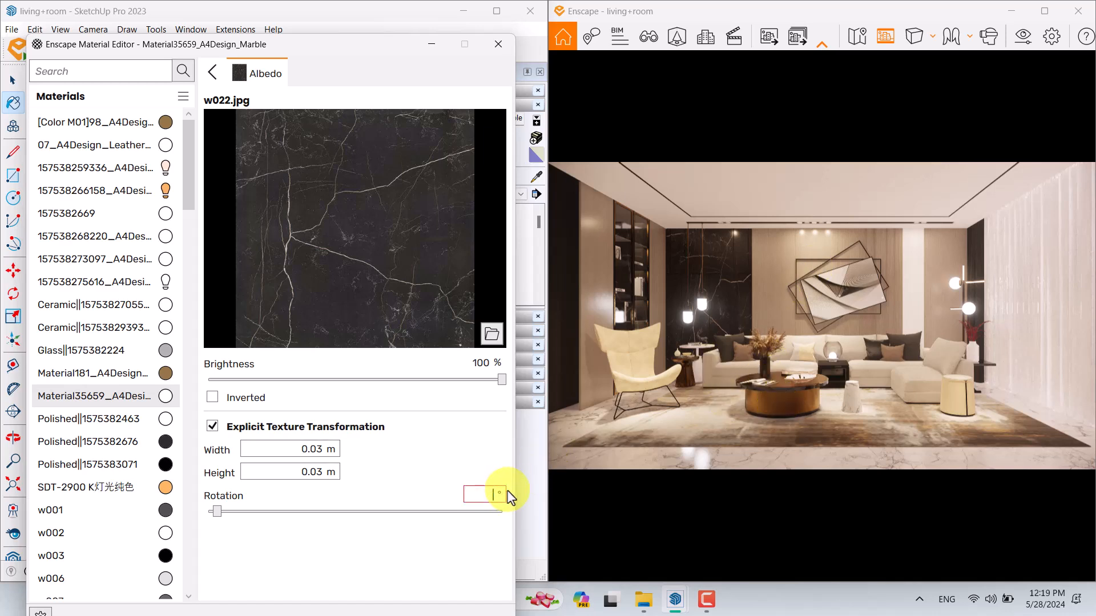
text(0)
click(227, 86)
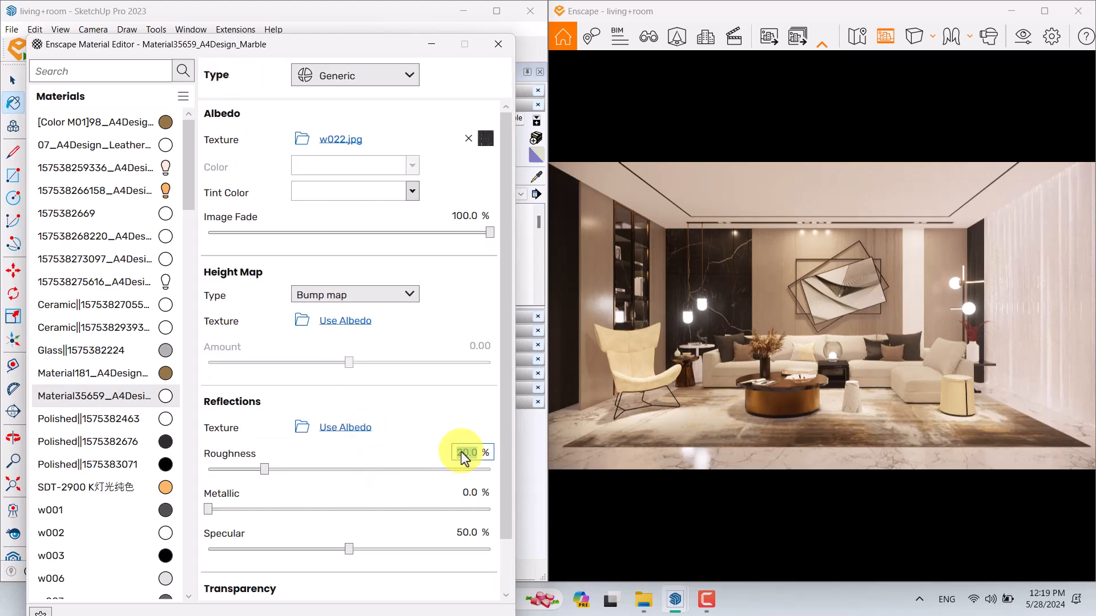
Step: Set the black marble's roughness to 6%, its metallic to 4% and its image fade to 91%
key(Return)
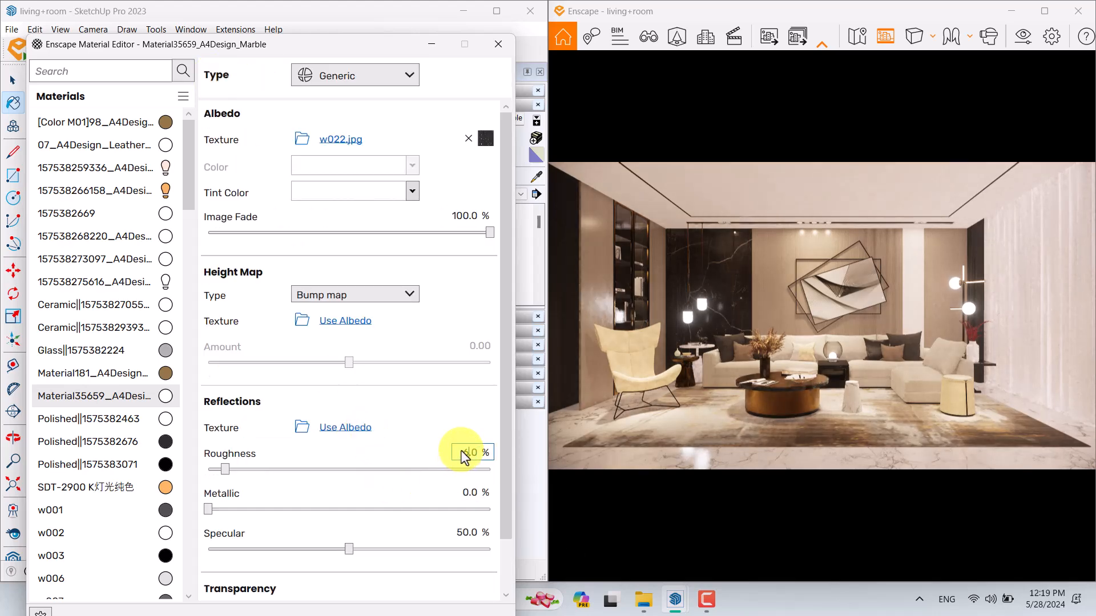
click(468, 494)
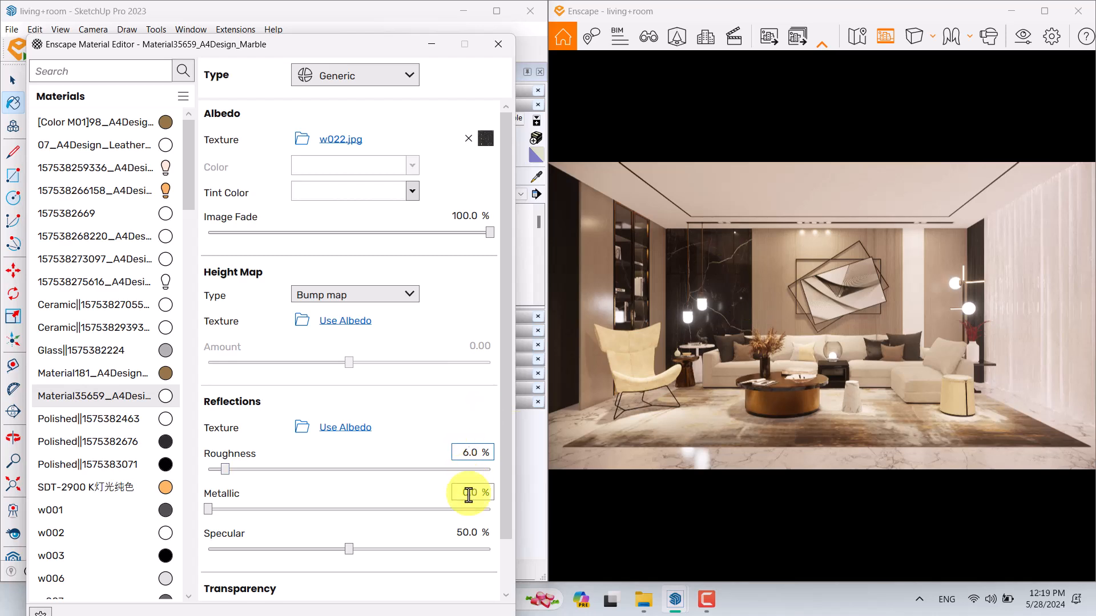
text(4)
key(Return)
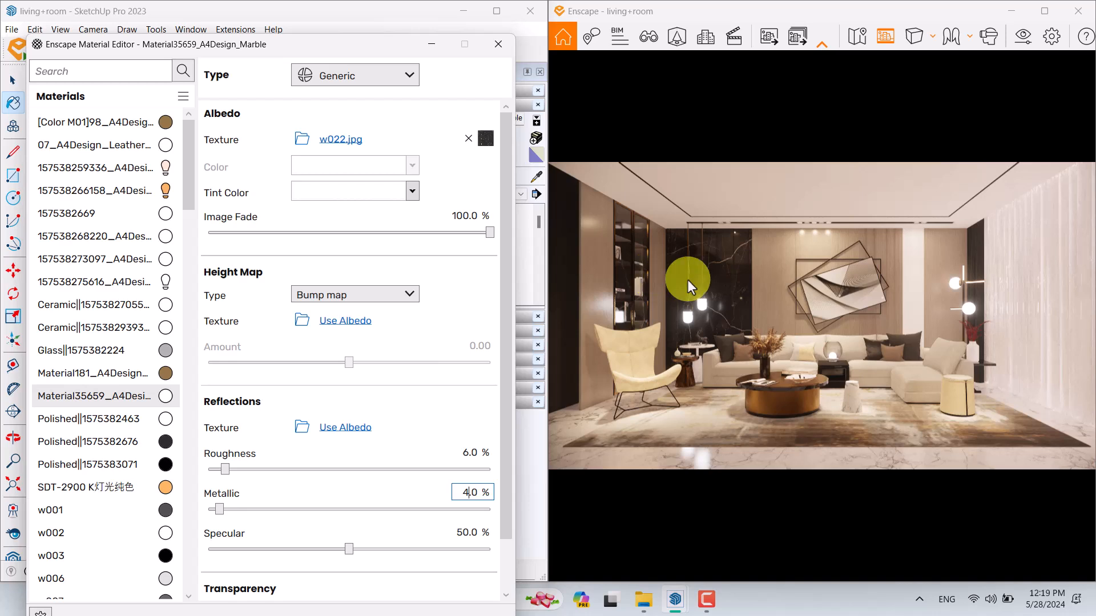
click(459, 217)
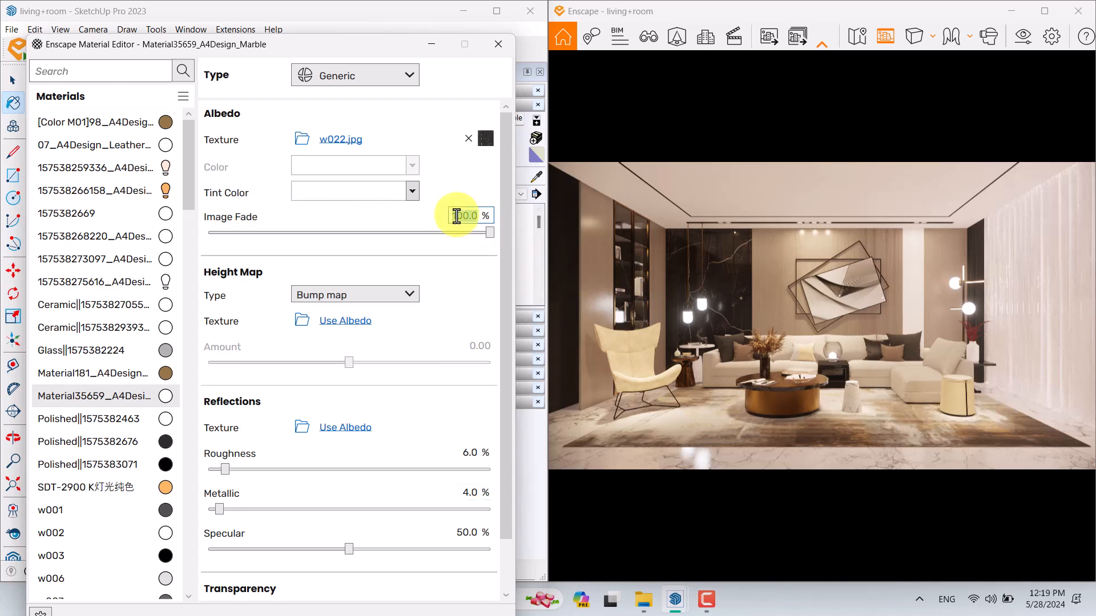
text(91)
key(Return)
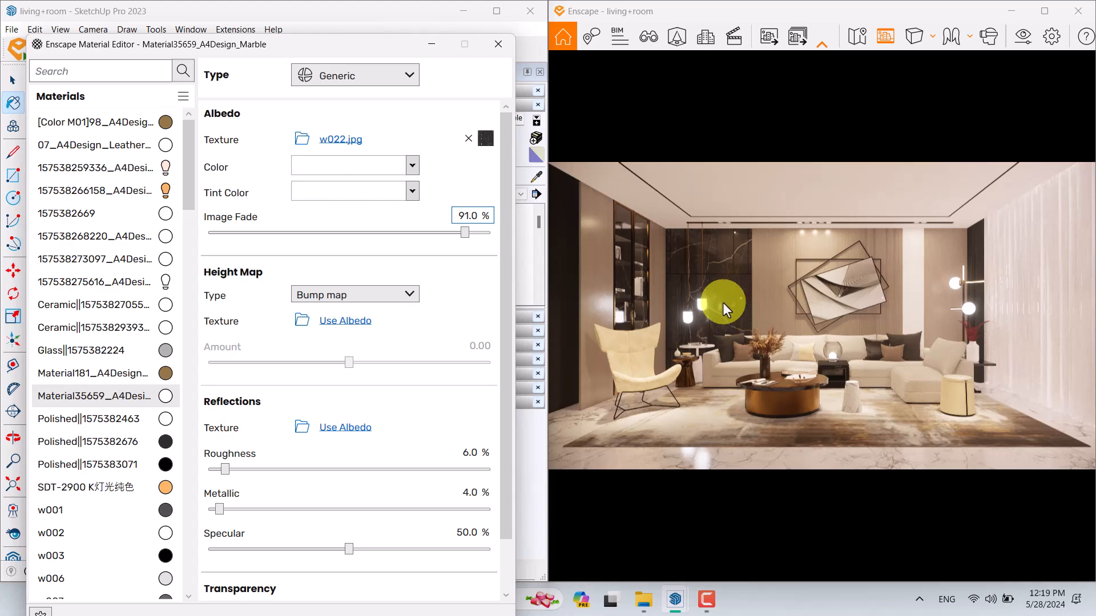
Step: Sample the white glowing shade of the pendant lamp to load its emissive material into the Enscape Material Editor
mouse_move(292, 45)
mouse_down()
mouse_move(337, 225)
mouse_move(366, 555)
mouse_up()
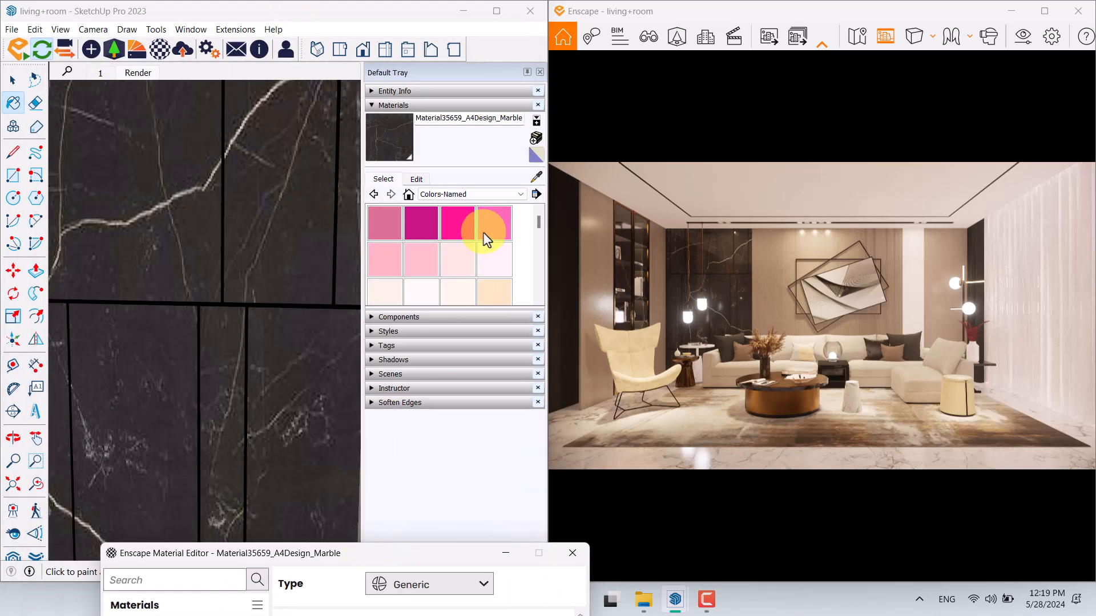
click(536, 178)
scroll(276, 245, down, 5)
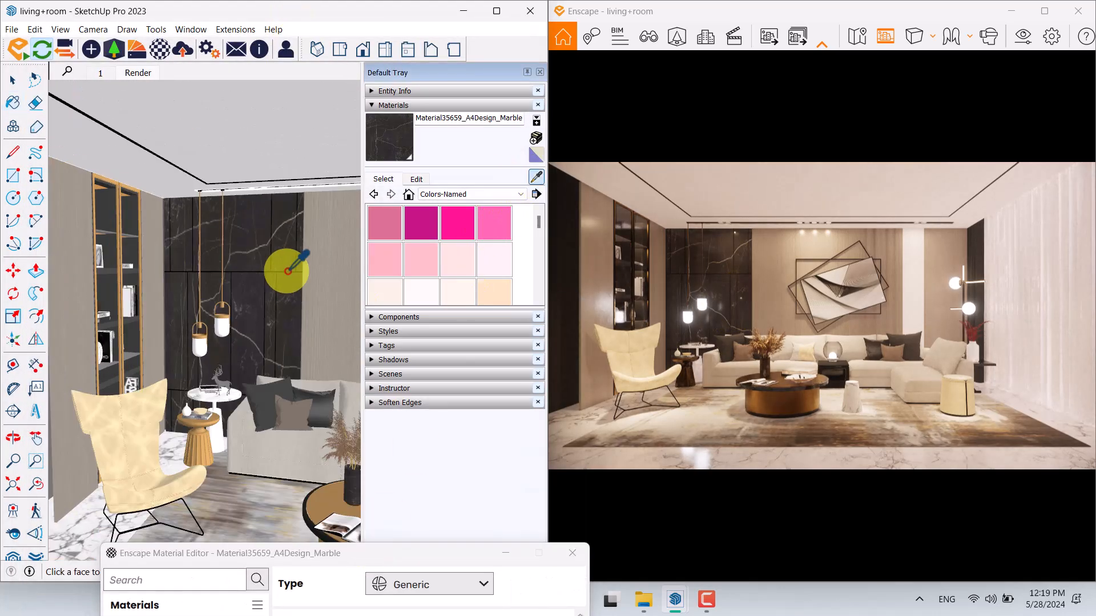
scroll(240, 308, up, 6)
click(261, 277)
drag(323, 554, 268, 80)
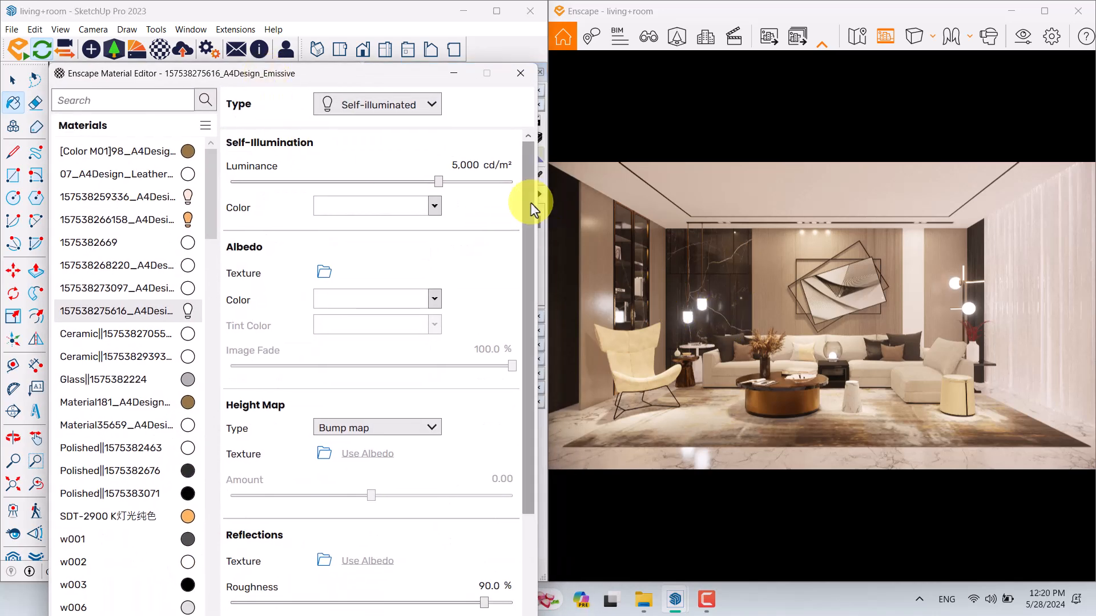
Step: Set the self-illumination luminance of the pendant lamp's emissive material to 4,600 cd/m²
click(435, 207)
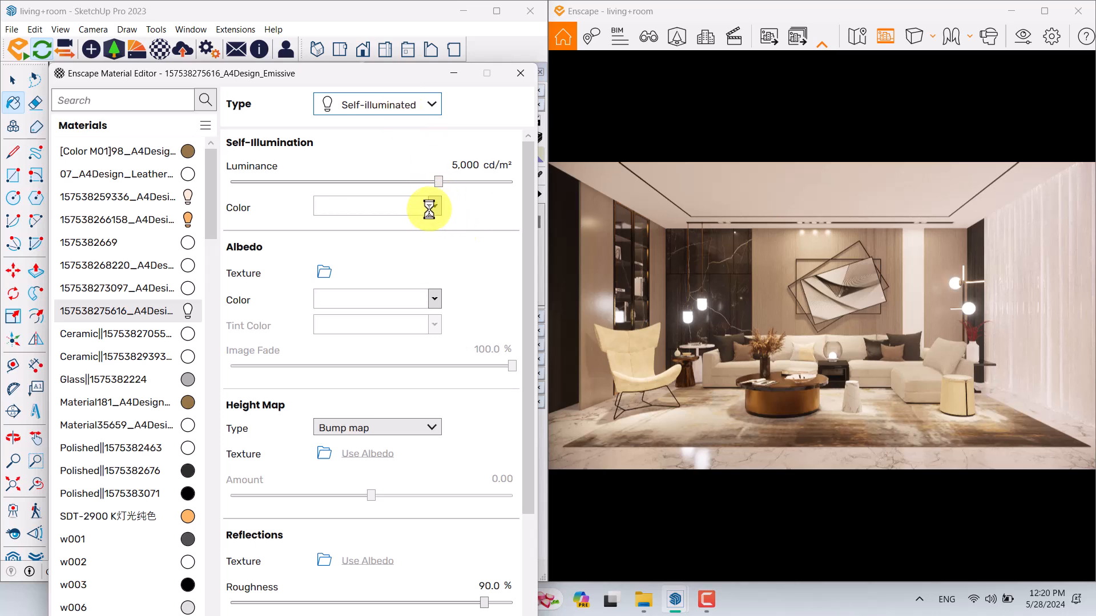
click(457, 165)
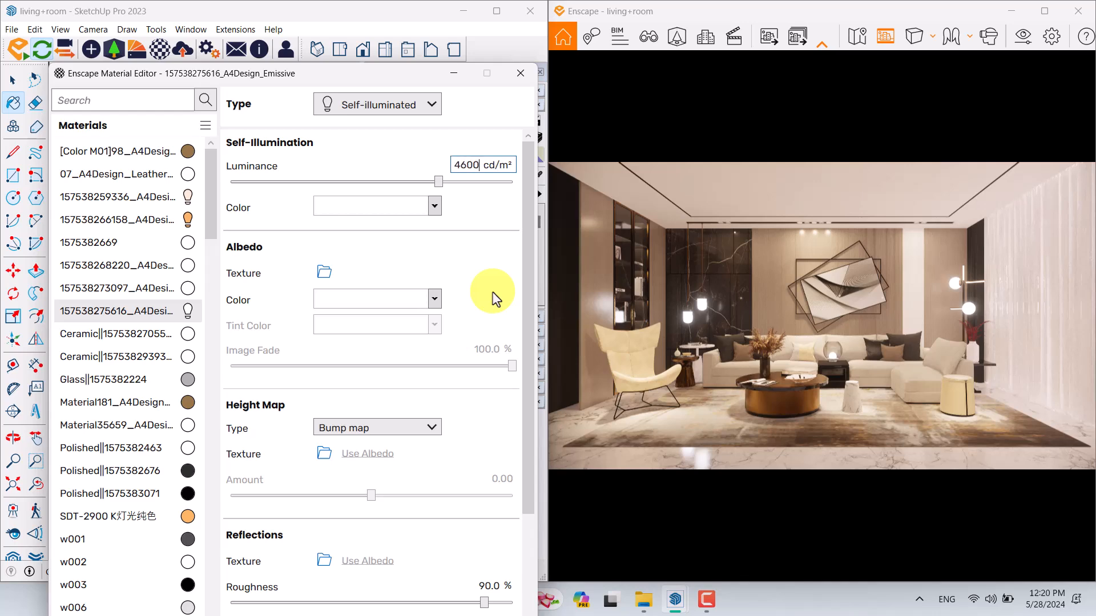
key(Return)
Step: Sample the metal band of the pendant lamp to load its bronze metal material into the Enscape Material Editor
drag(401, 75, 400, 380)
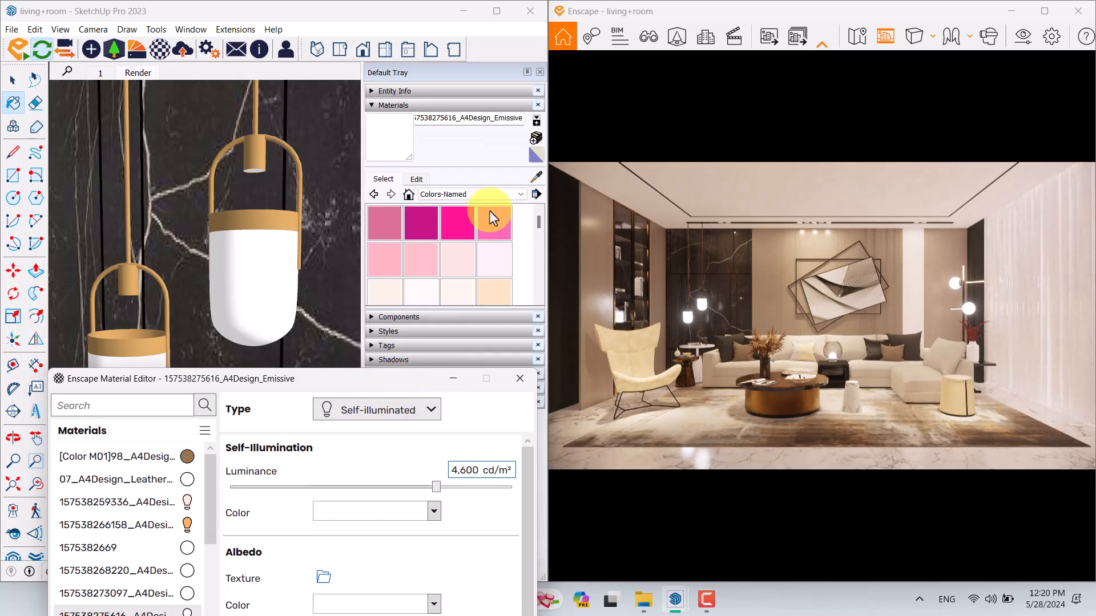
click(536, 178)
scroll(258, 282, down, 4)
middle_drag(258, 282, 191, 265)
scroll(258, 288, up, 2)
scroll(258, 275, up, 4)
click(248, 251)
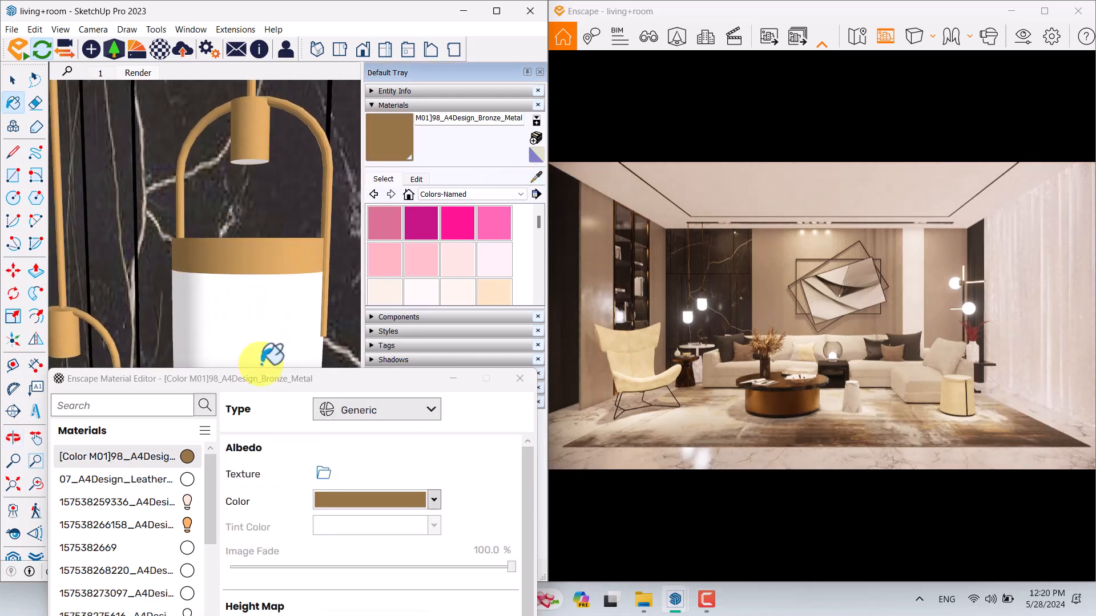
drag(262, 379, 237, 43)
Step: Set the bronze metal's metallic to 90% and roughness to 6%, and change its albedo color to golden yellow
click(460, 491)
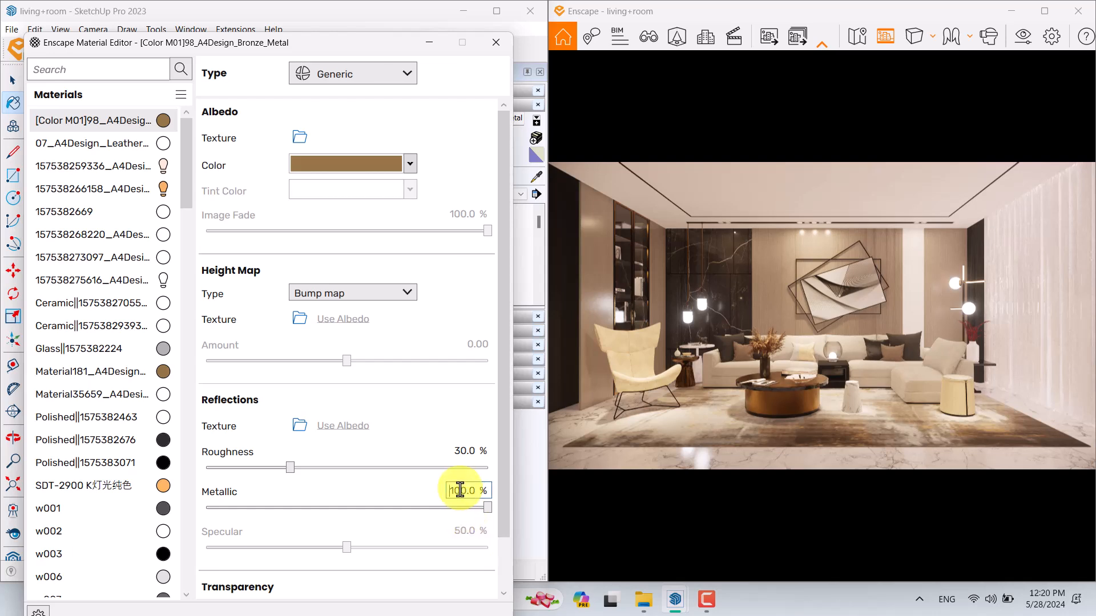
text(90)
key(Return)
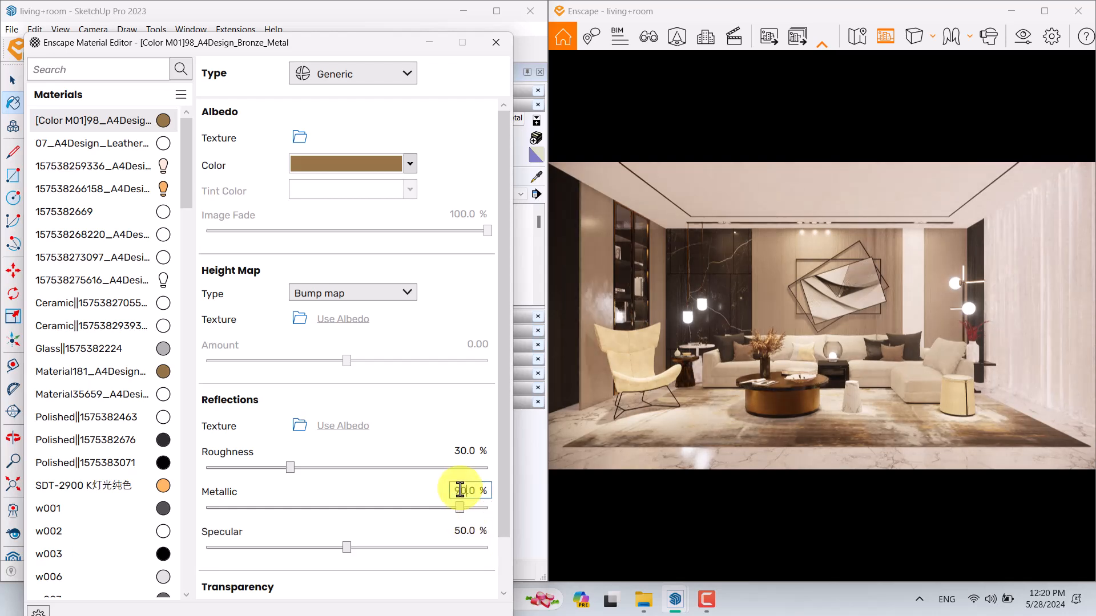
click(466, 451)
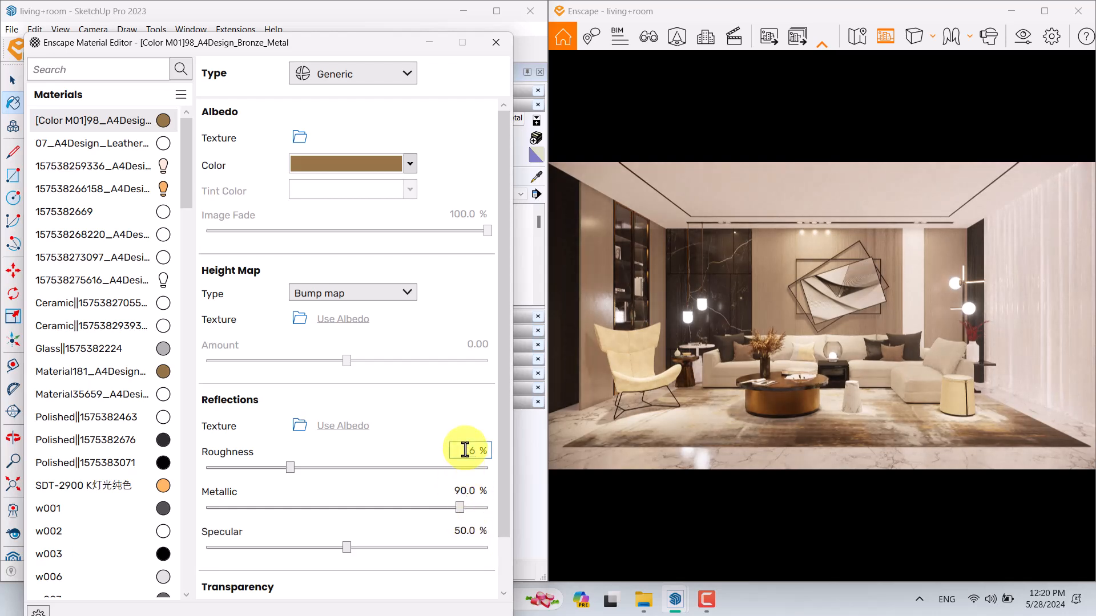
text(6)
key(Return)
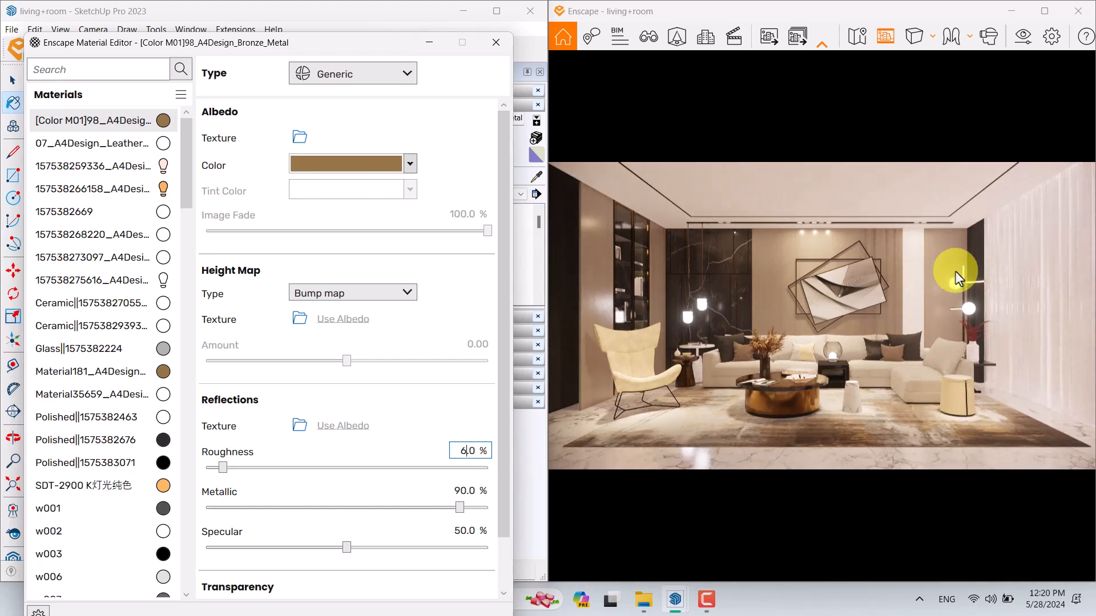
click(391, 165)
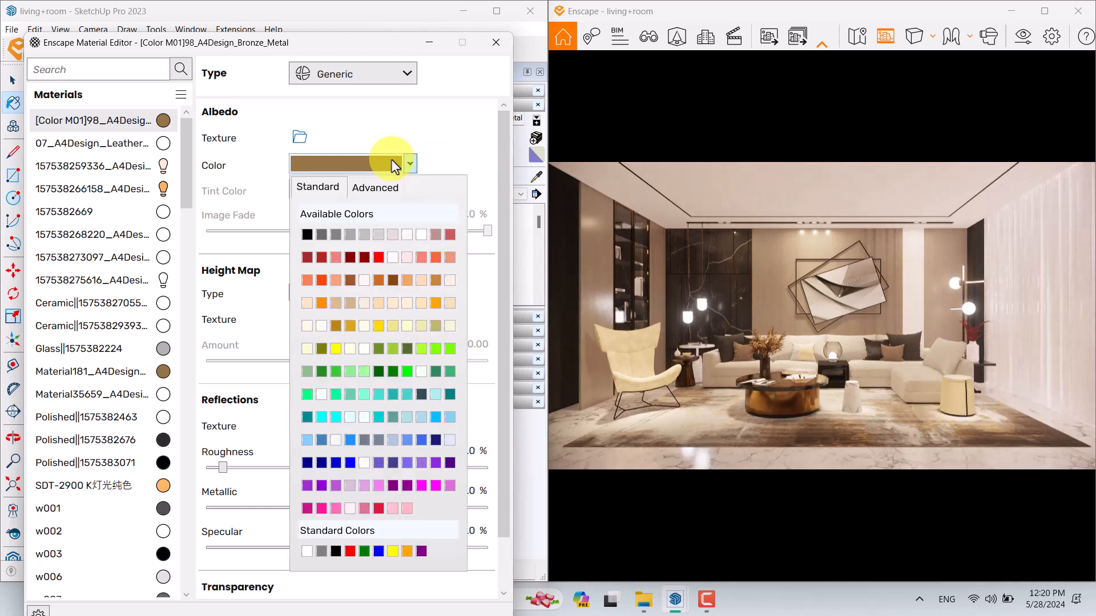
click(351, 326)
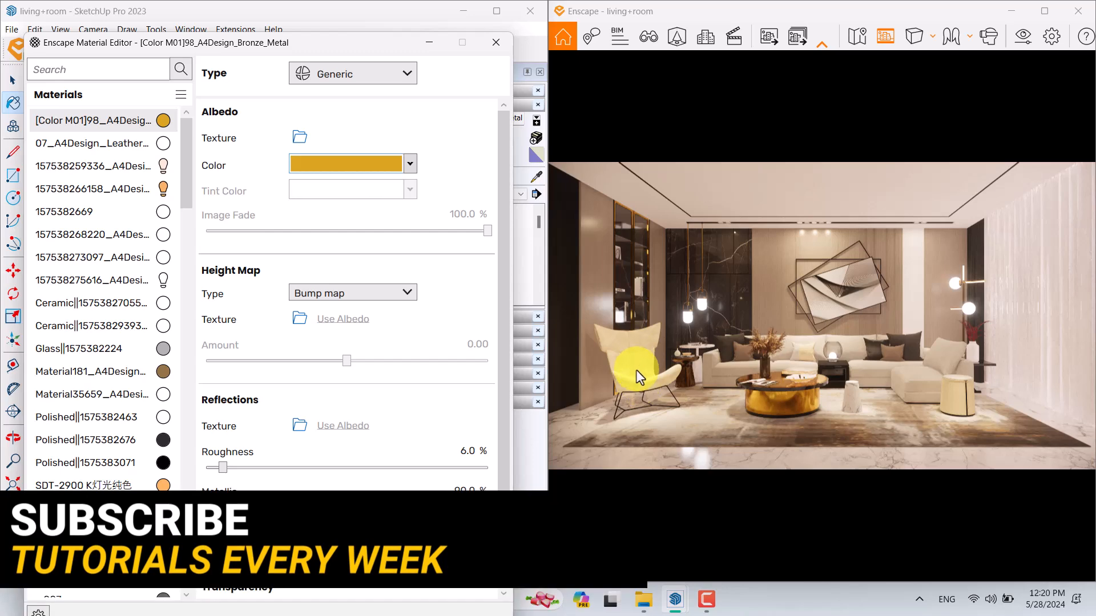
Step: Sample the armchair's beige leather to load its material into the Enscape Material Editor
mouse_move(349, 49)
mouse_down()
mouse_move(357, 420)
mouse_move(392, 558)
mouse_up()
click(537, 177)
scroll(275, 192, down, 8)
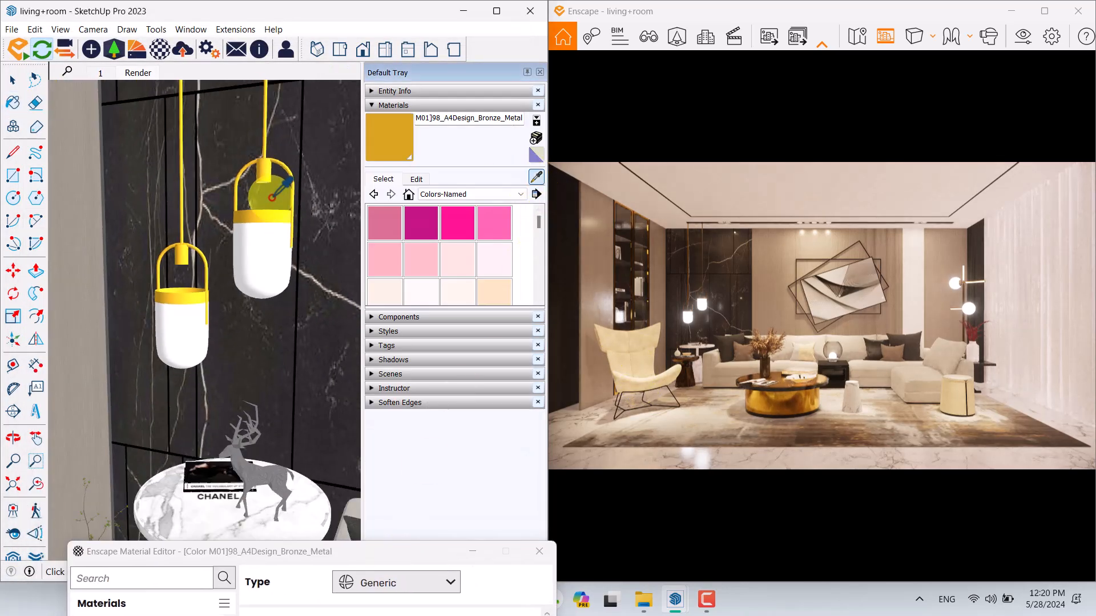
mouse_move(254, 326)
middle_down()
mouse_move(293, 258)
mouse_move(374, 276)
middle_up()
scroll(244, 313, up, 5)
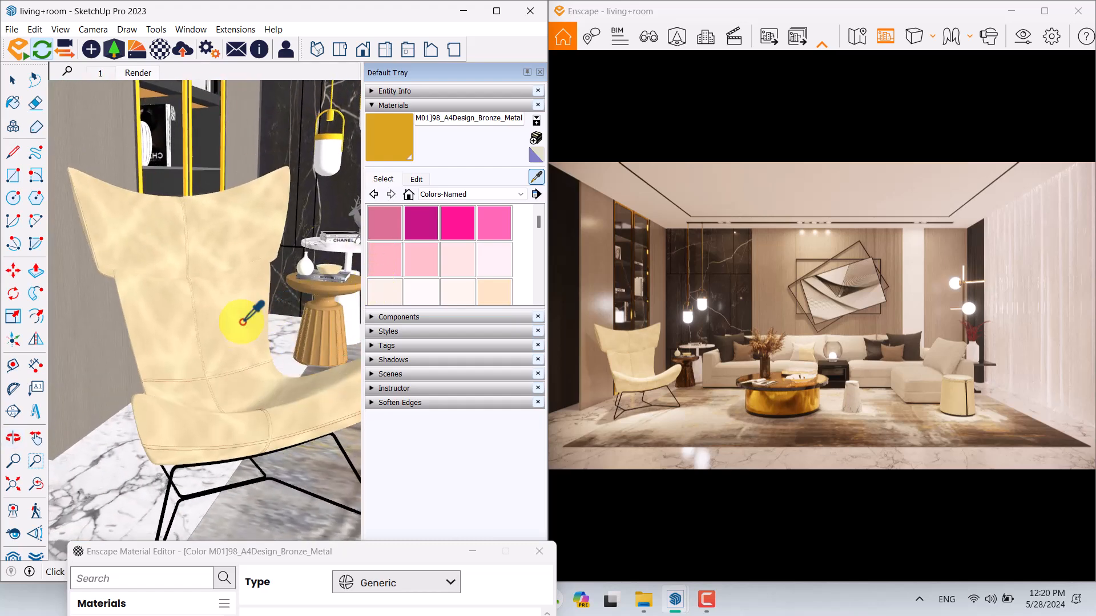
click(237, 318)
drag(274, 553, 233, 53)
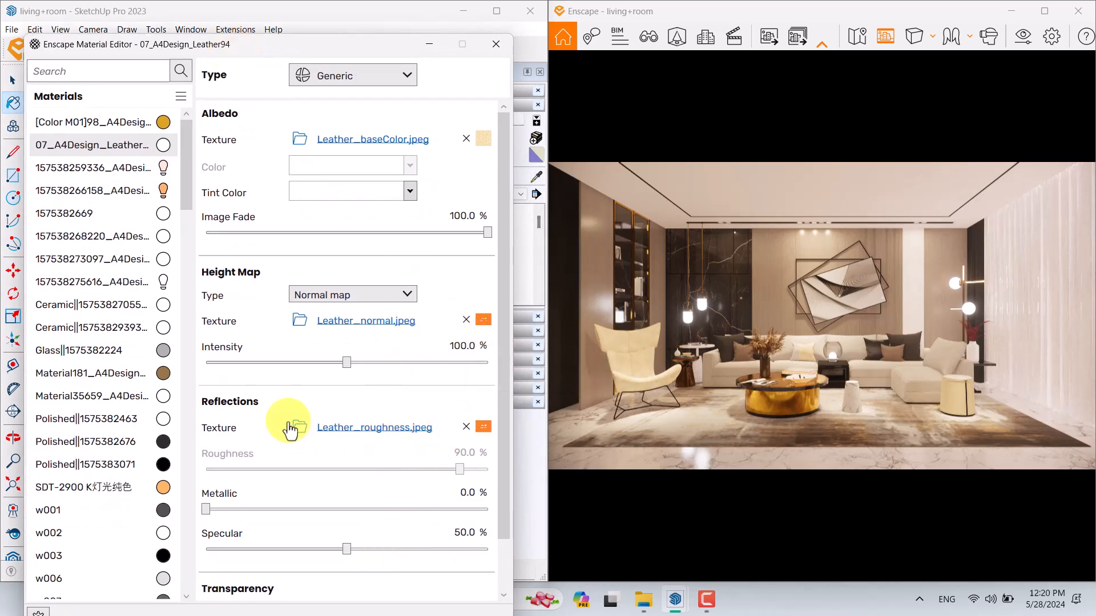
right_click(165, 147)
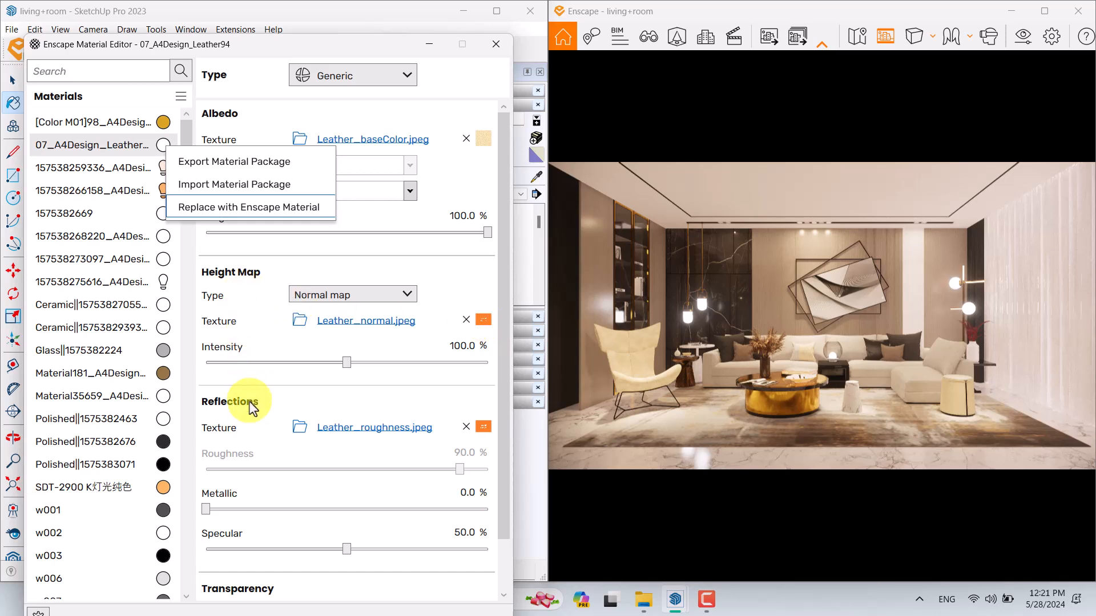
click(220, 209)
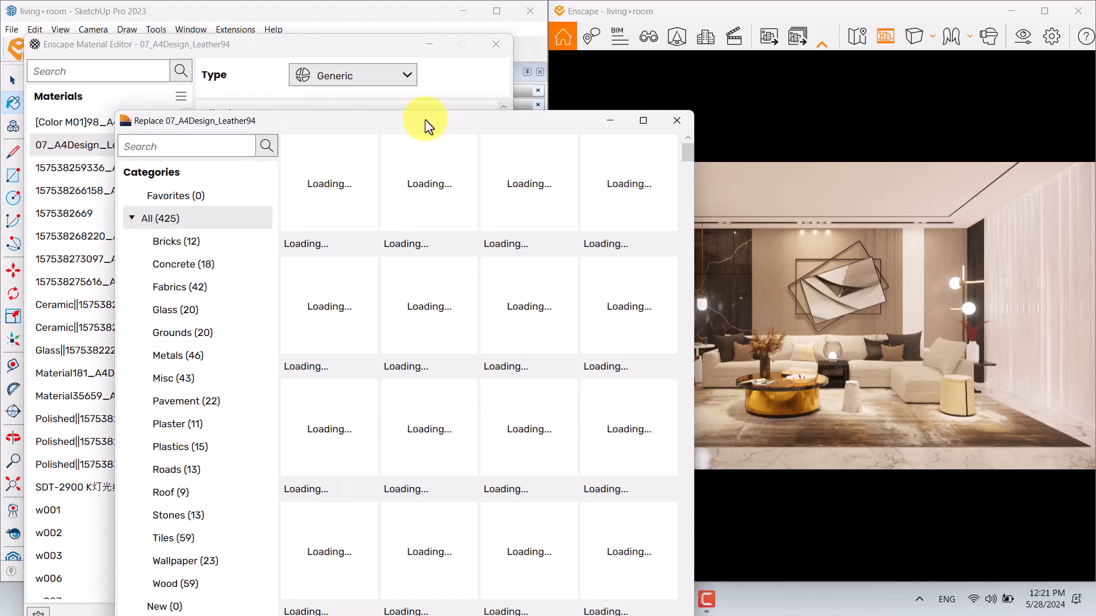
drag(425, 124, 339, 45)
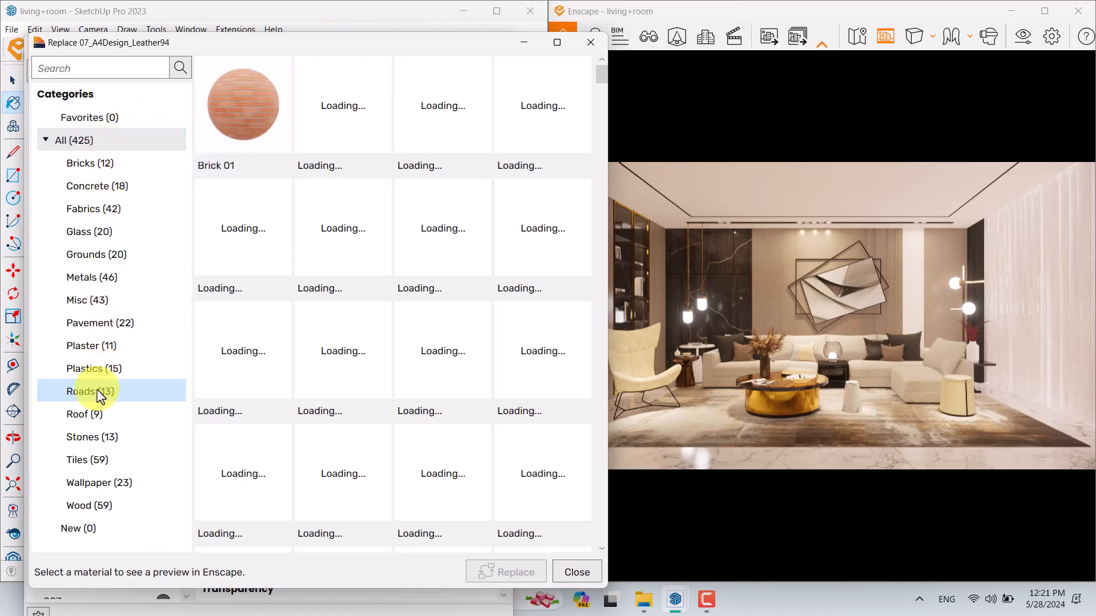
click(93, 210)
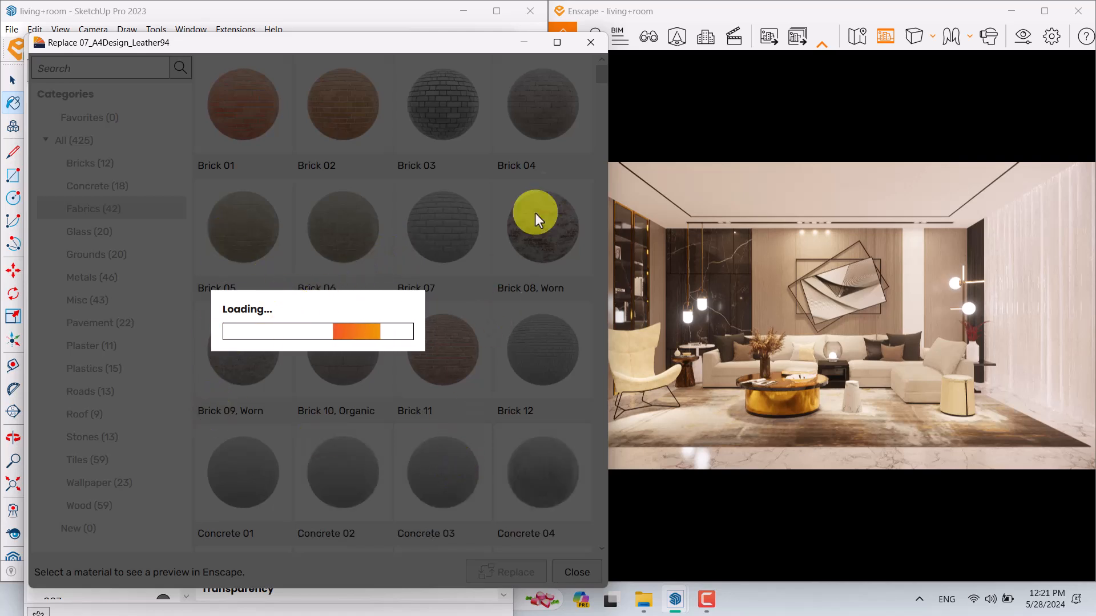
click(591, 43)
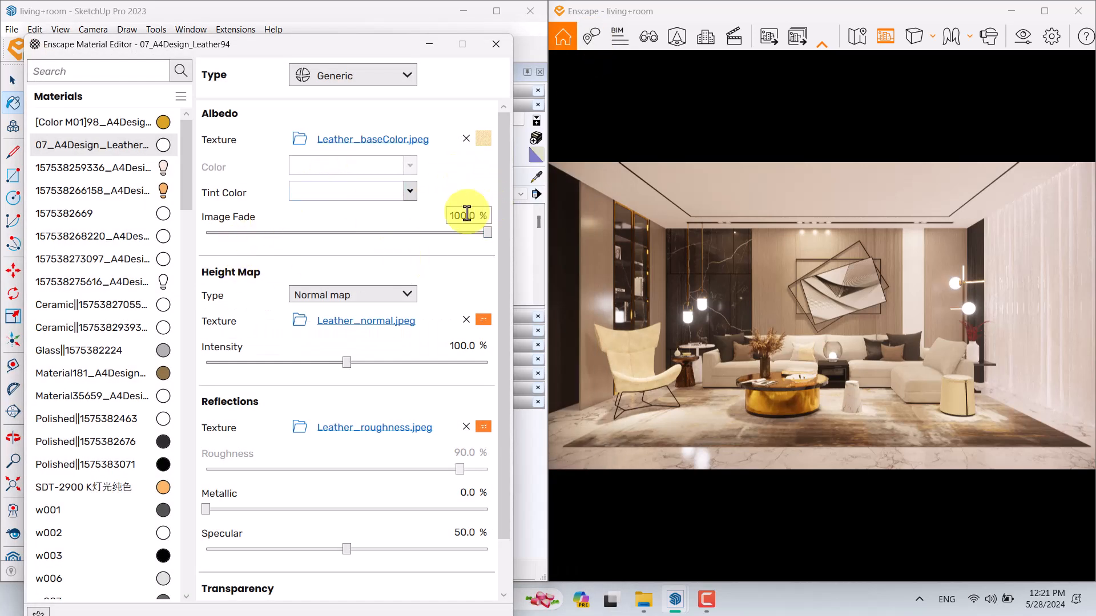
Step: Set the armchair leather's tint color to gray and its albedo image fade to 86%
click(410, 192)
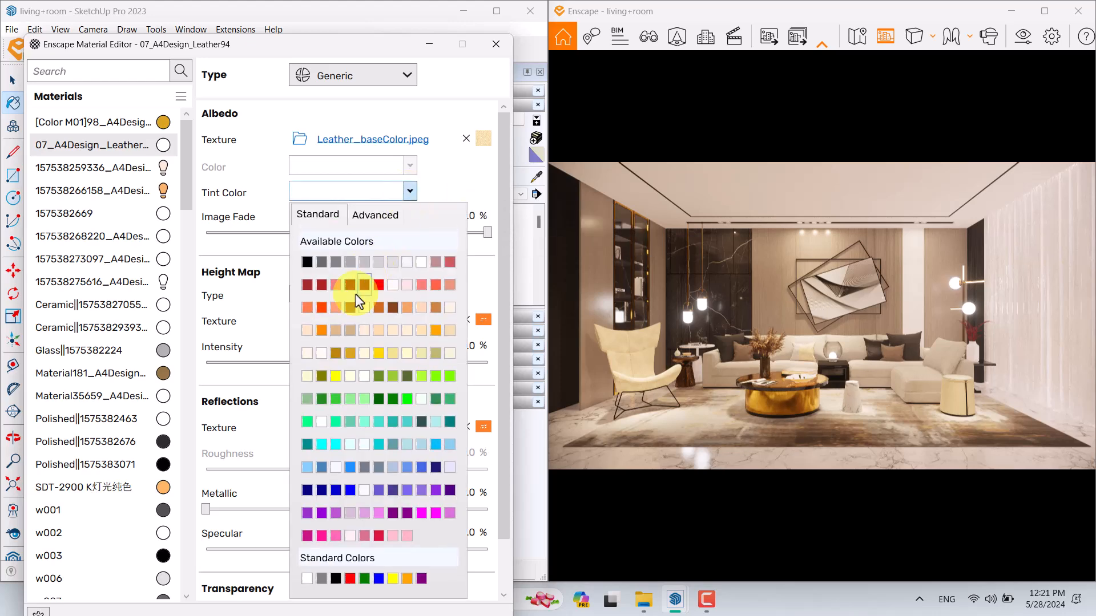
click(351, 262)
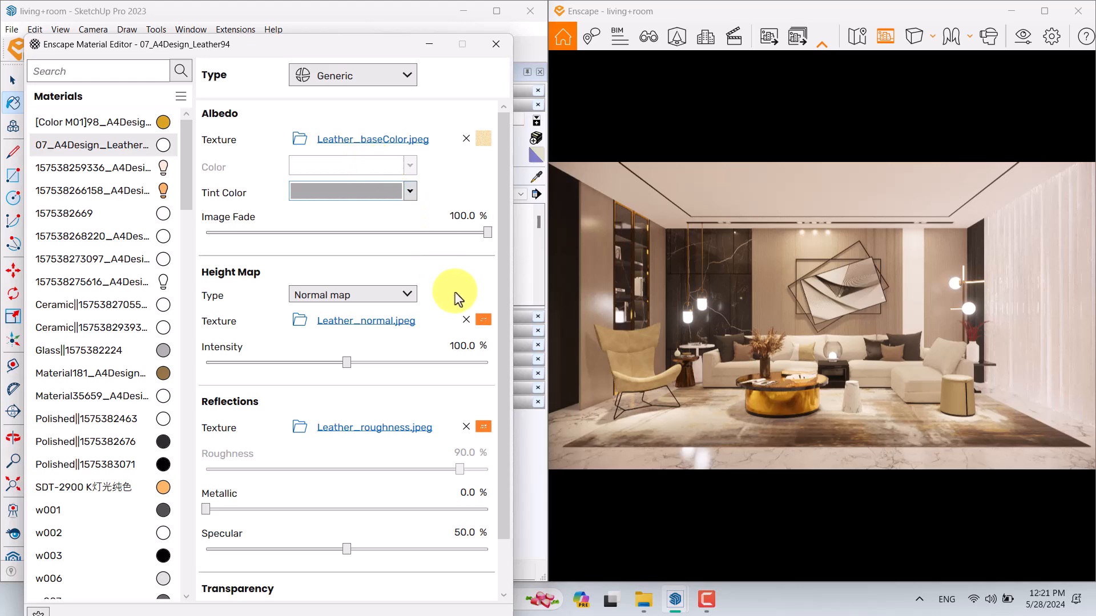
click(483, 140)
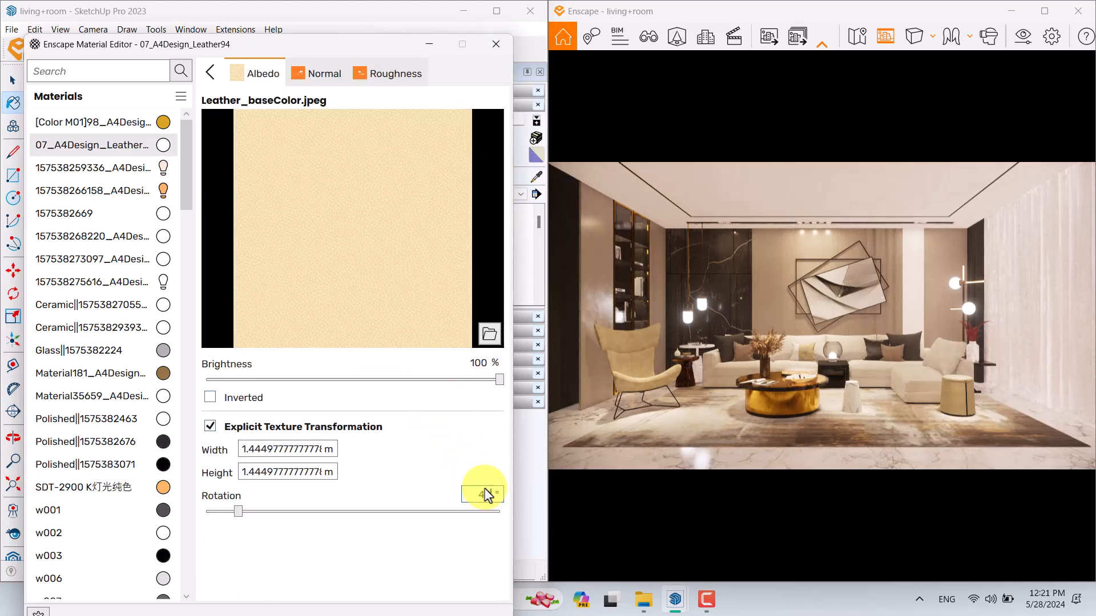
click(211, 72)
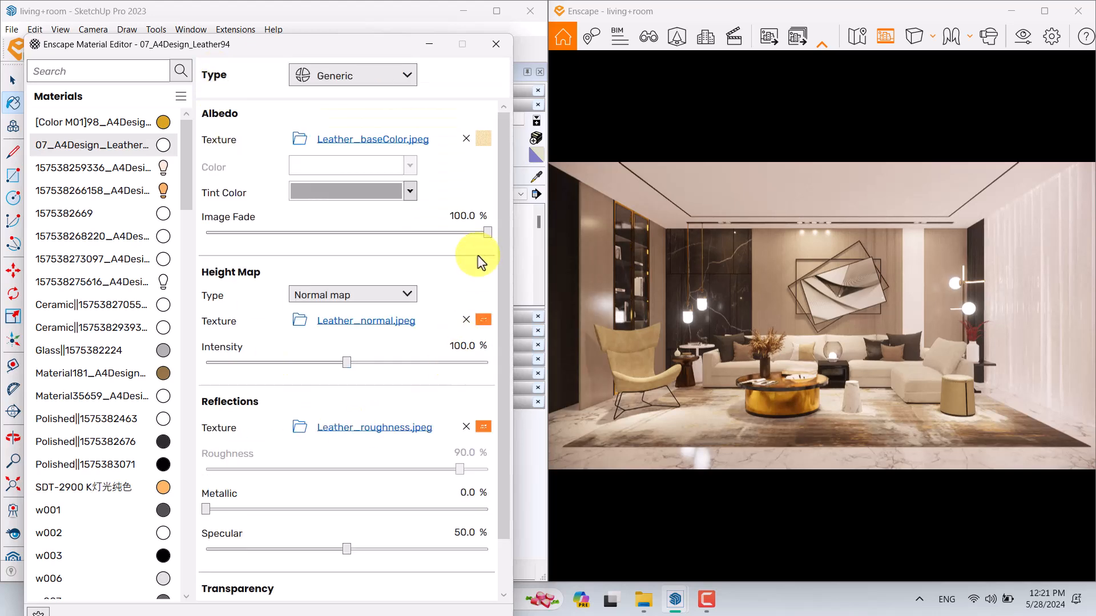
click(469, 220)
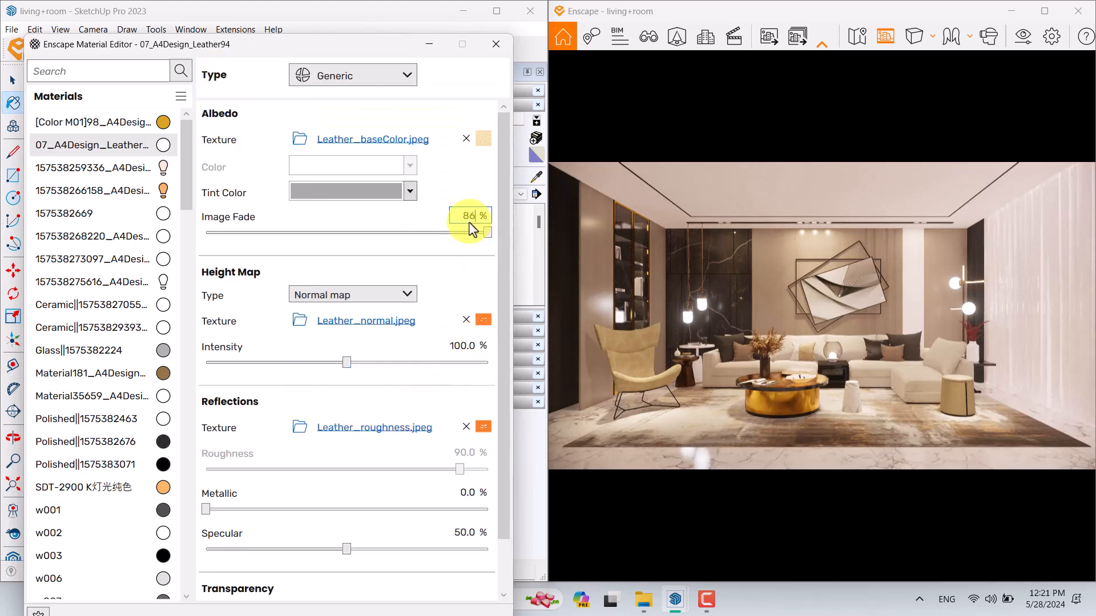
text(86)
key(Return)
Step: Remove the roughness texture and the normal map texture from the armchair's leather material
click(477, 510)
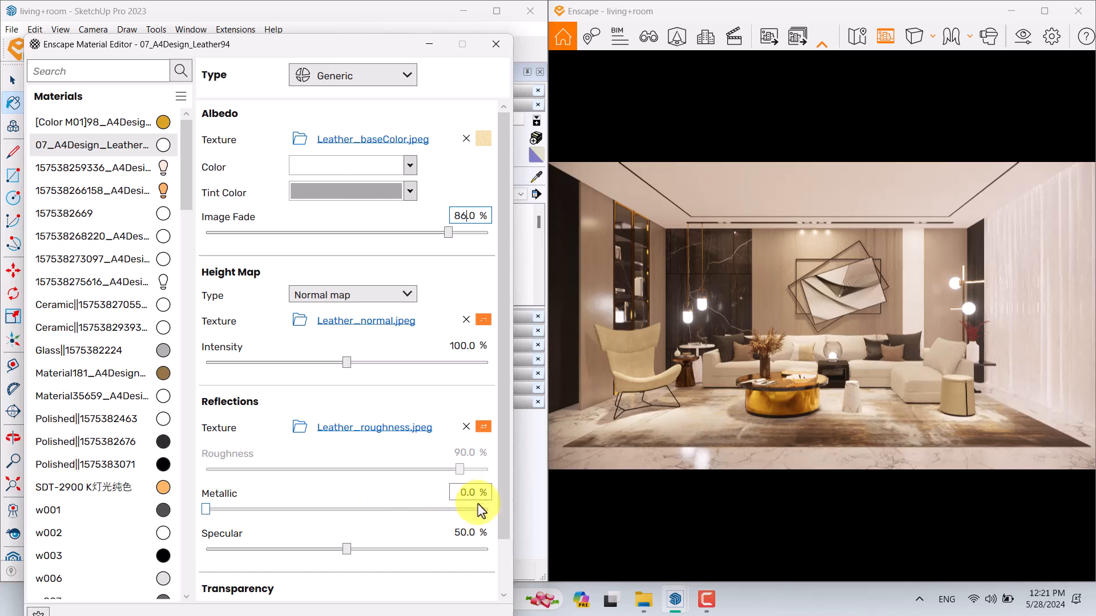
click(466, 427)
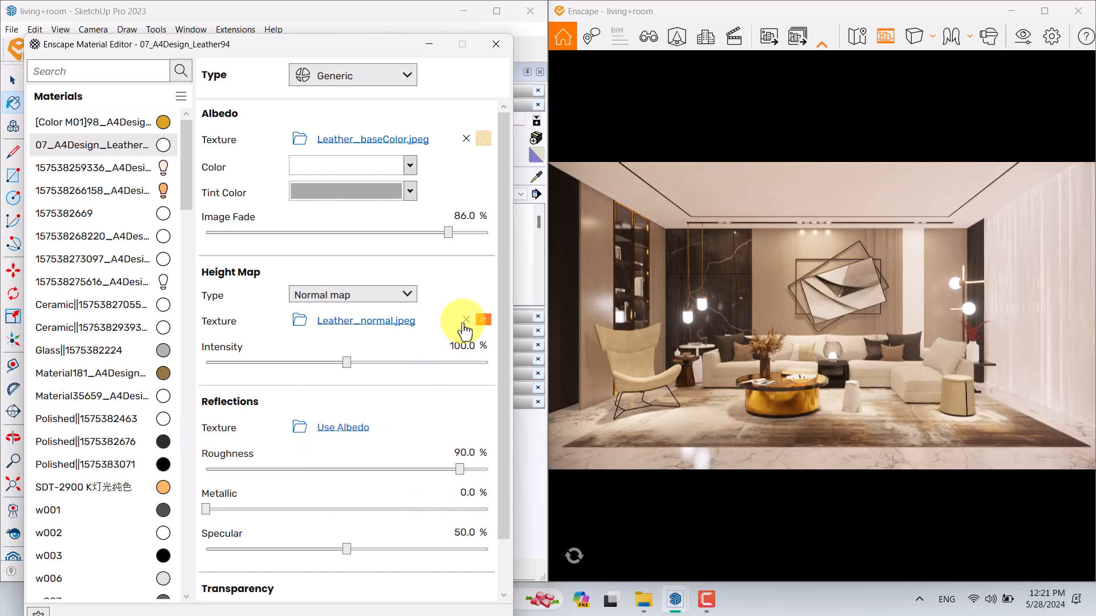
click(466, 320)
Step: Set the leather's roughness to 44%, metallic to 4% and specular to 66%
click(462, 452)
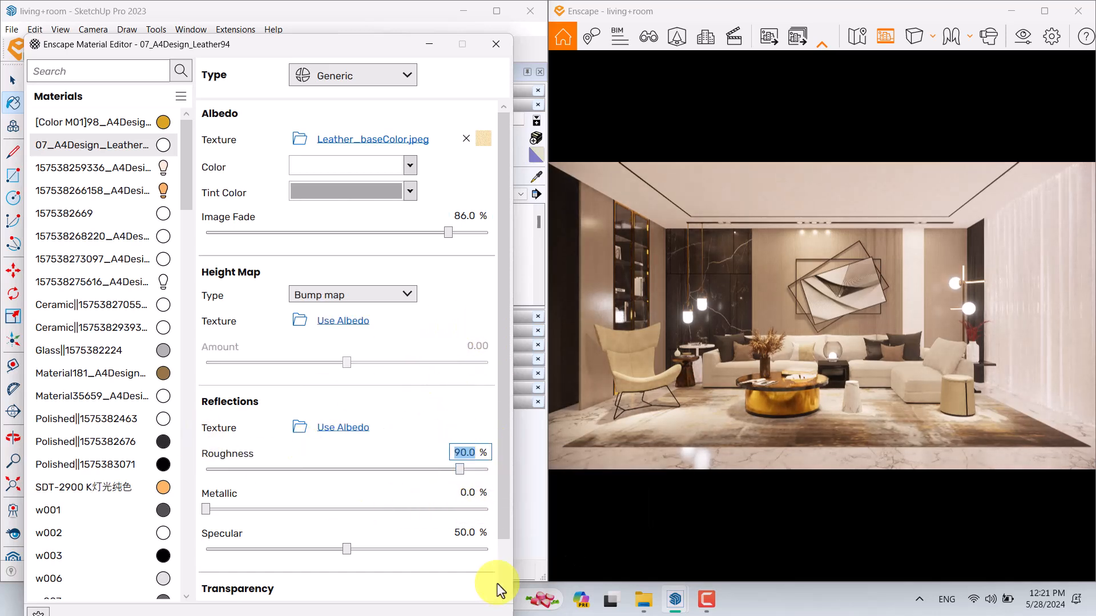
key(Return)
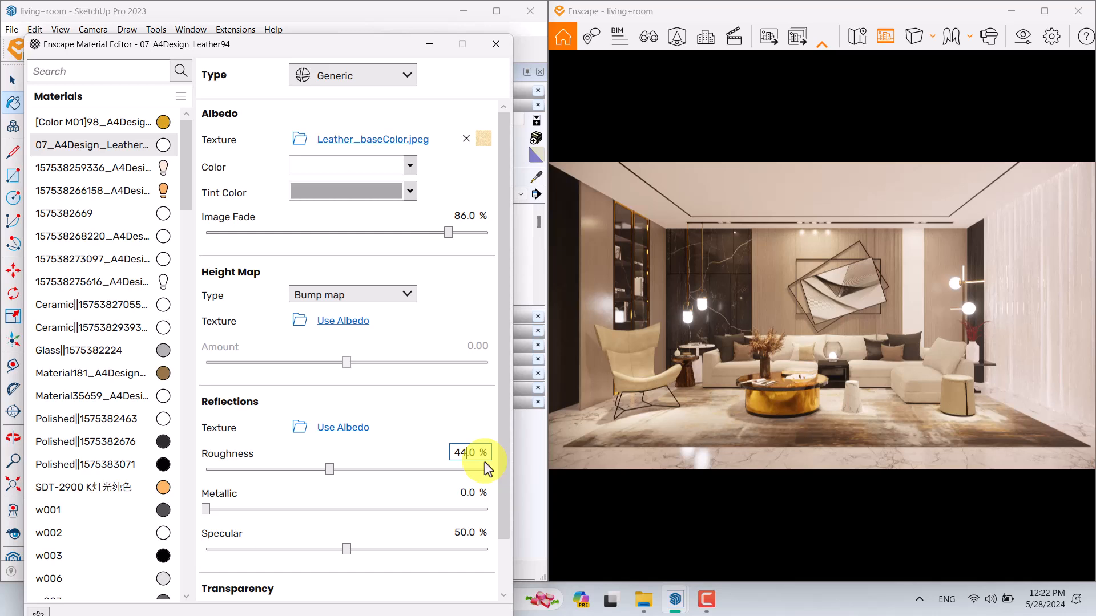
click(471, 493)
text(4)
click(463, 532)
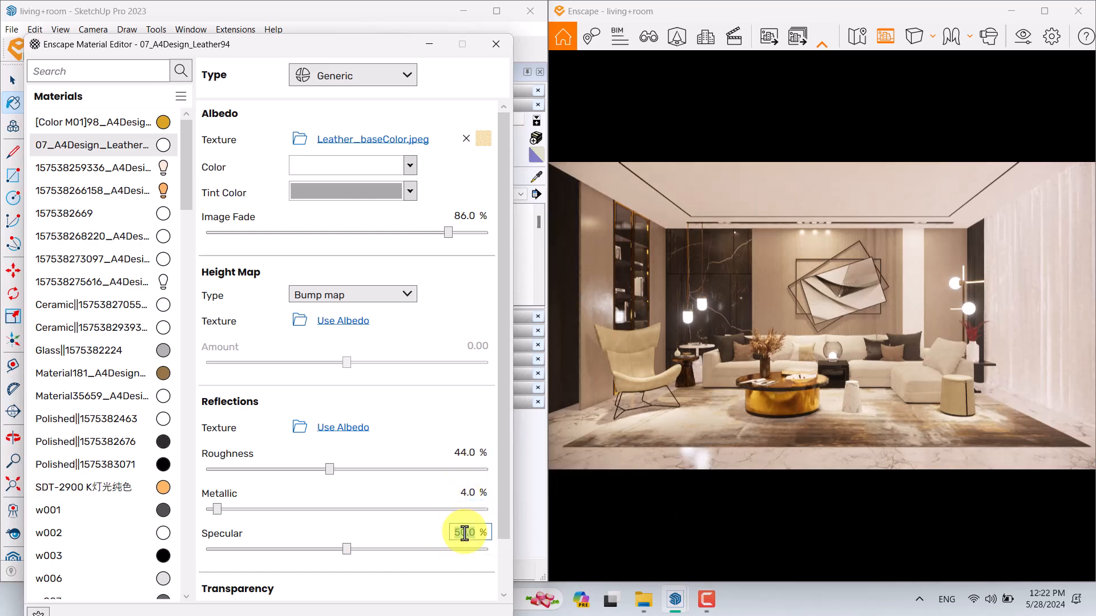
text(66)
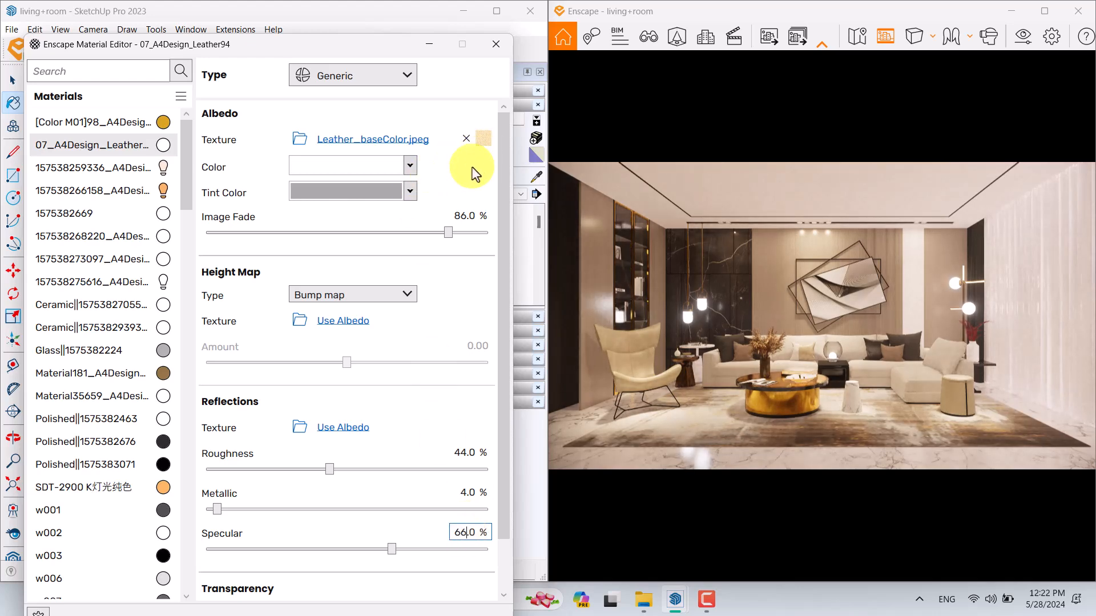
Step: Change the leather's albedo color to golden yellow and its tint color to light gray
click(410, 166)
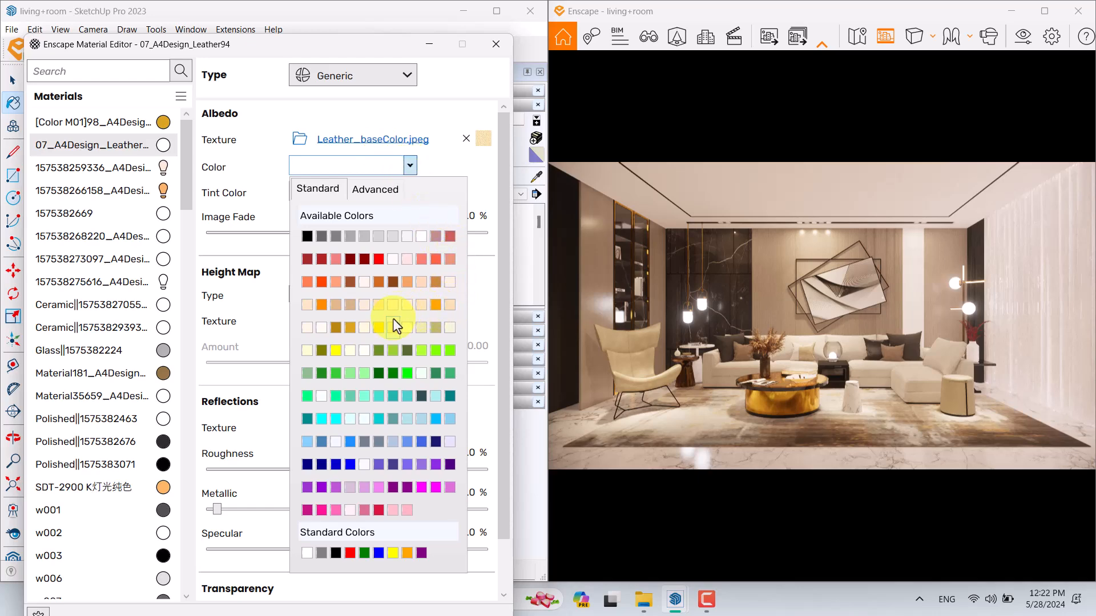
click(379, 308)
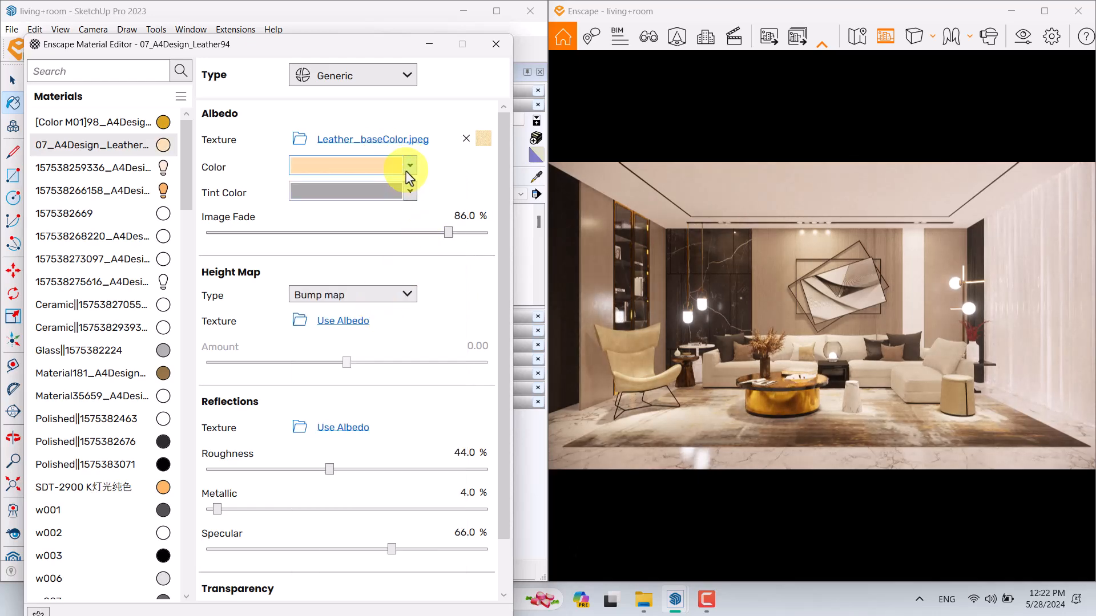
click(409, 170)
click(349, 331)
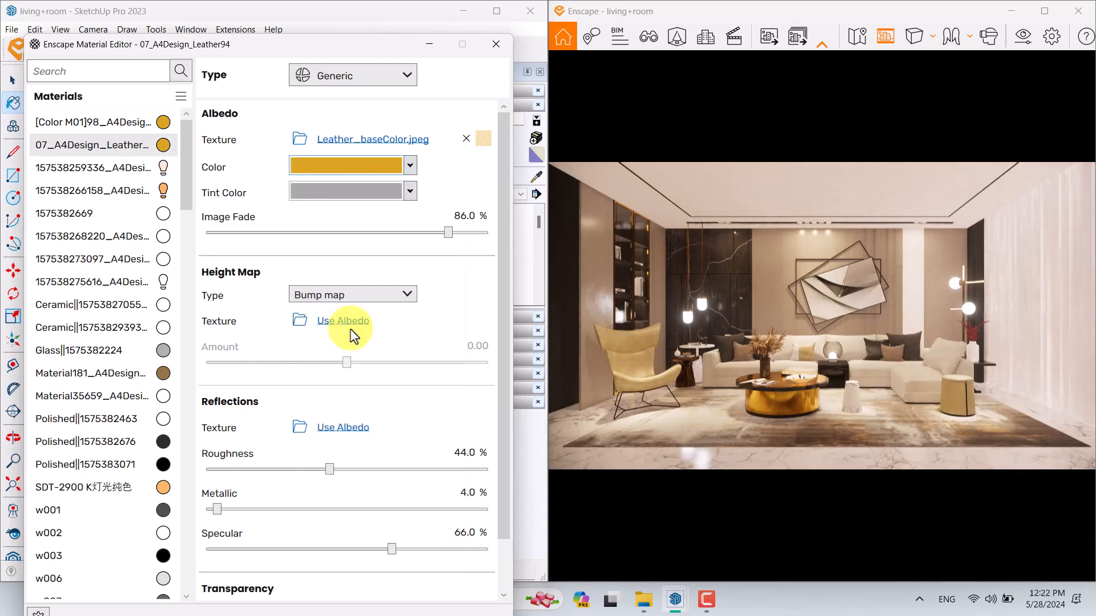
click(410, 191)
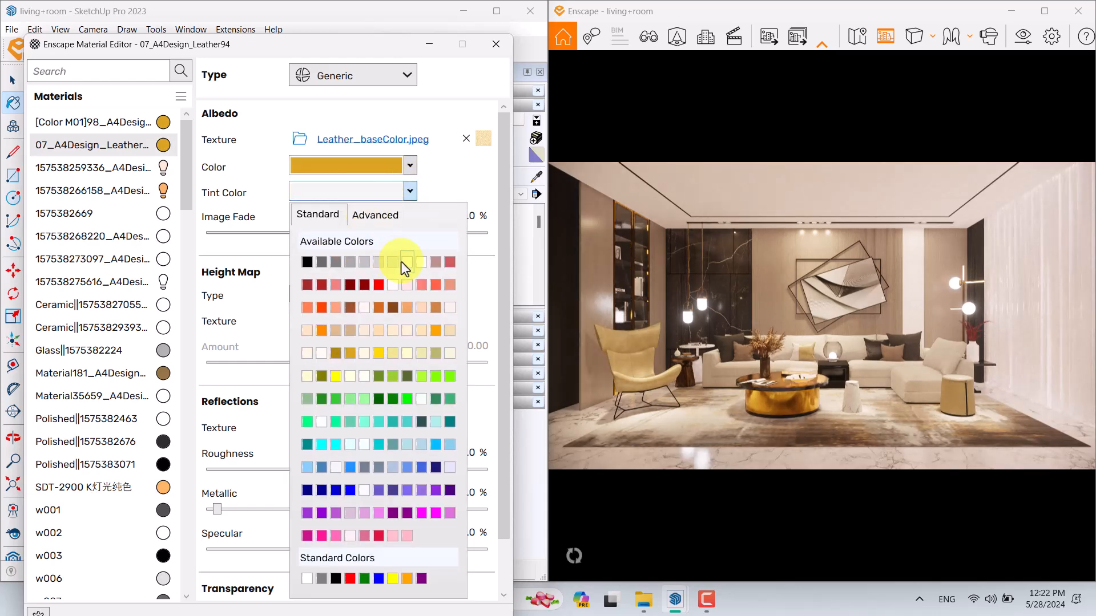
click(401, 263)
click(395, 193)
click(364, 262)
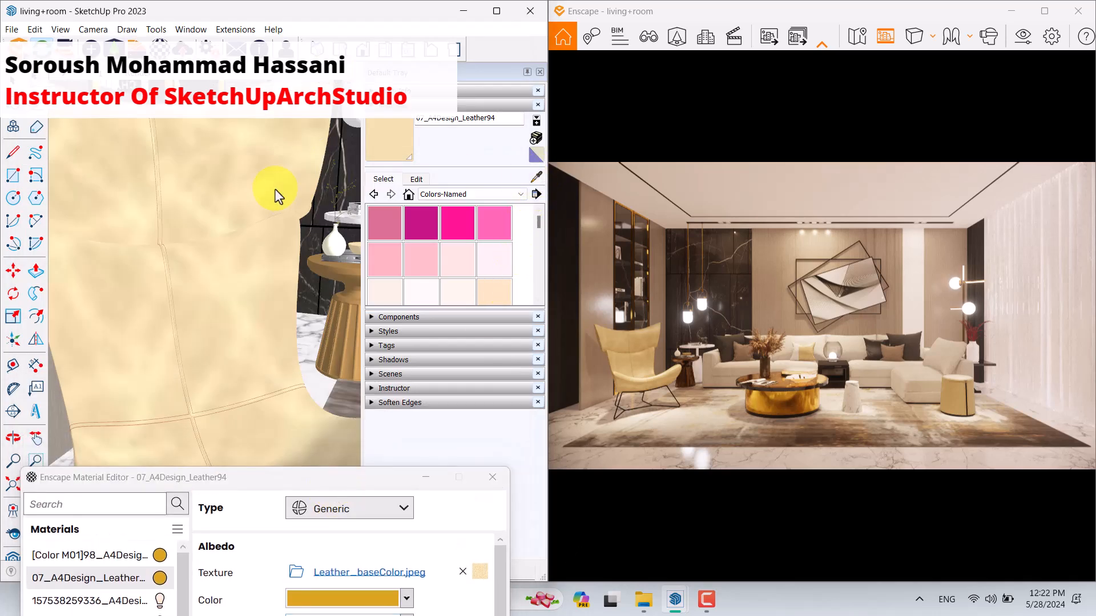
Step: Sample the white marble floor in the model to load its ceramic material into the Enscape Material Editor
scroll(275, 201, down, 10)
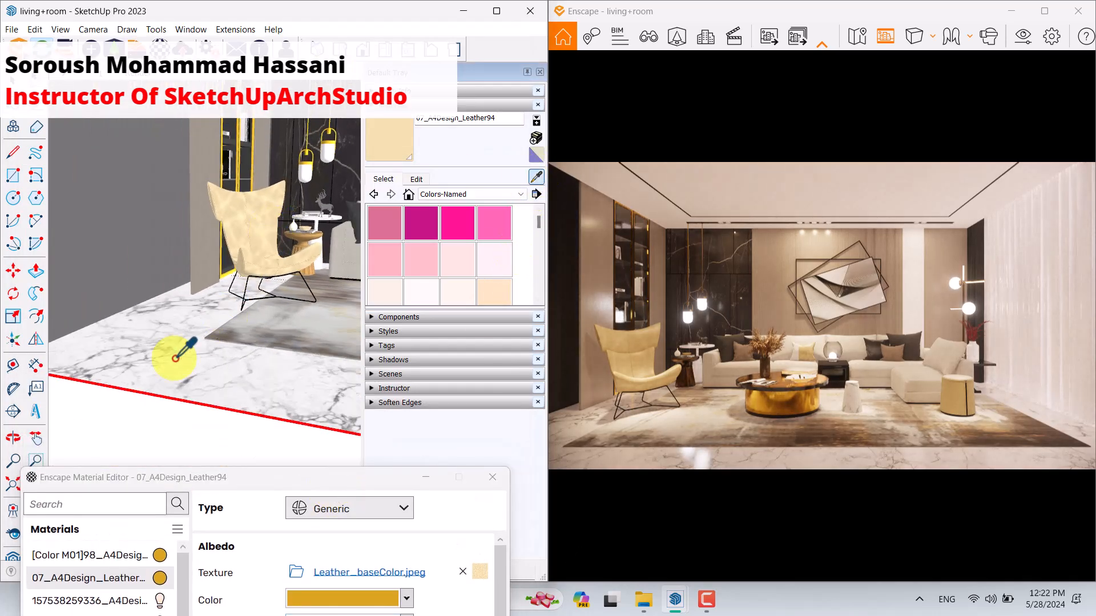
scroll(177, 357, up, 5)
middle_drag(214, 338, 184, 403)
click(207, 338)
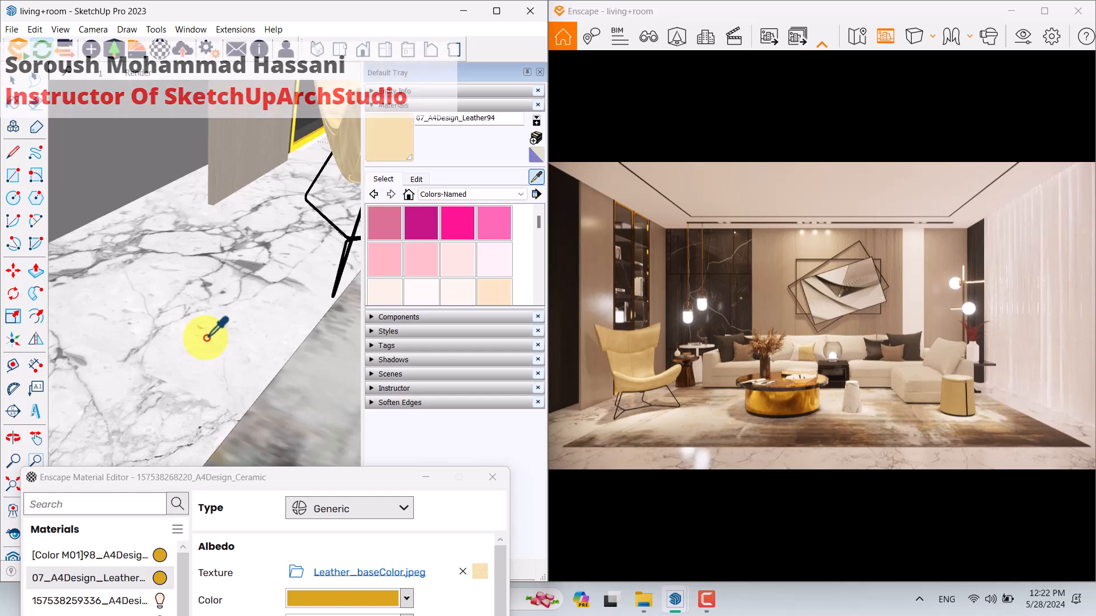
drag(237, 478, 234, 86)
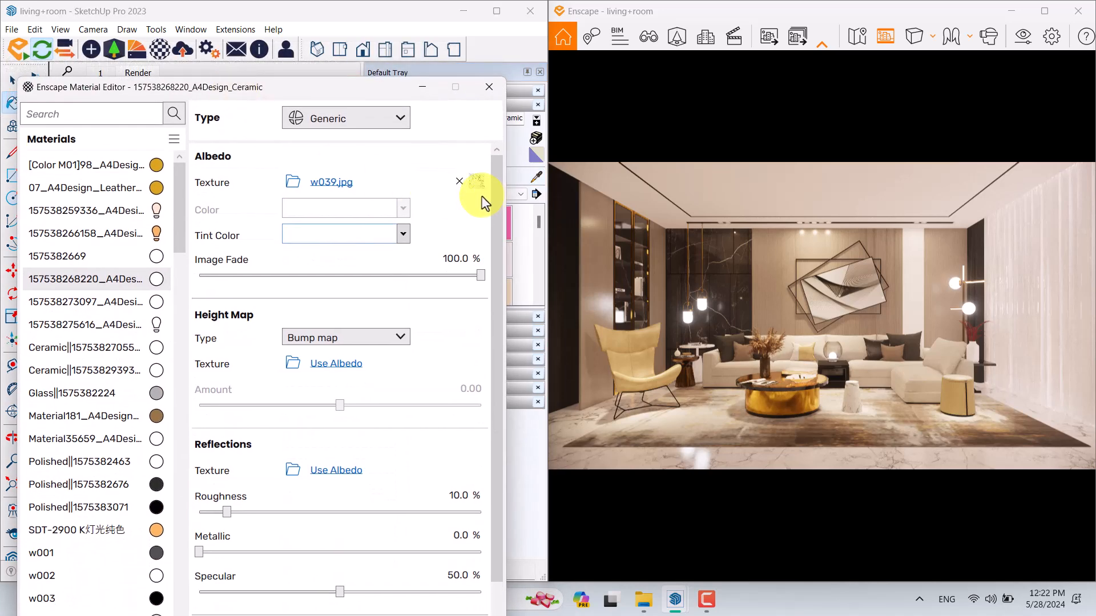
Step: Set the marble floor's roughness to 0%, metallic to 6% and specular to 70%
click(475, 183)
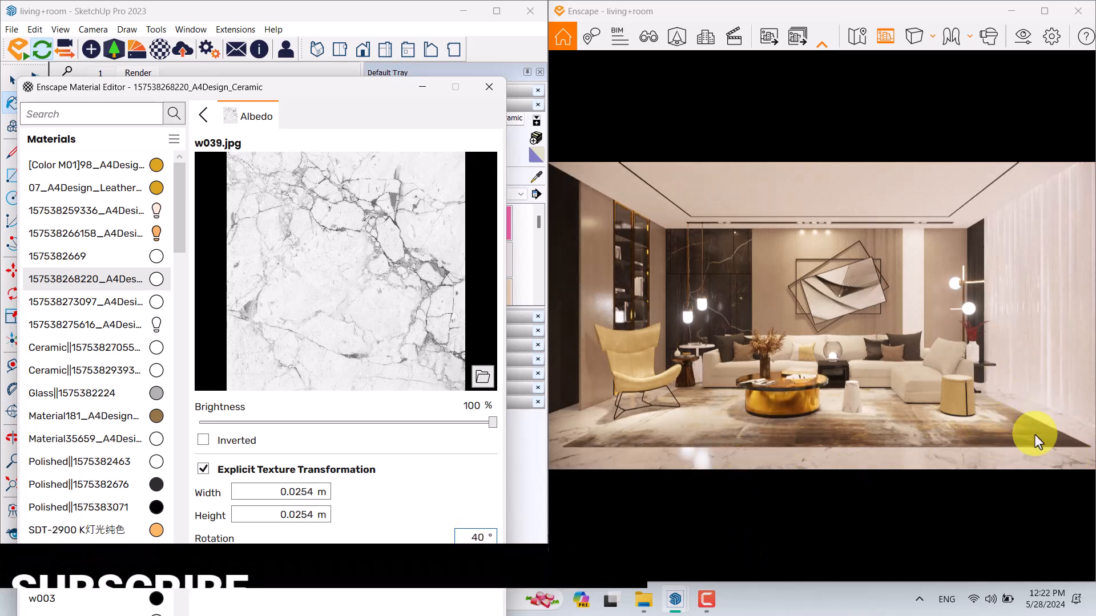
click(203, 114)
click(457, 496)
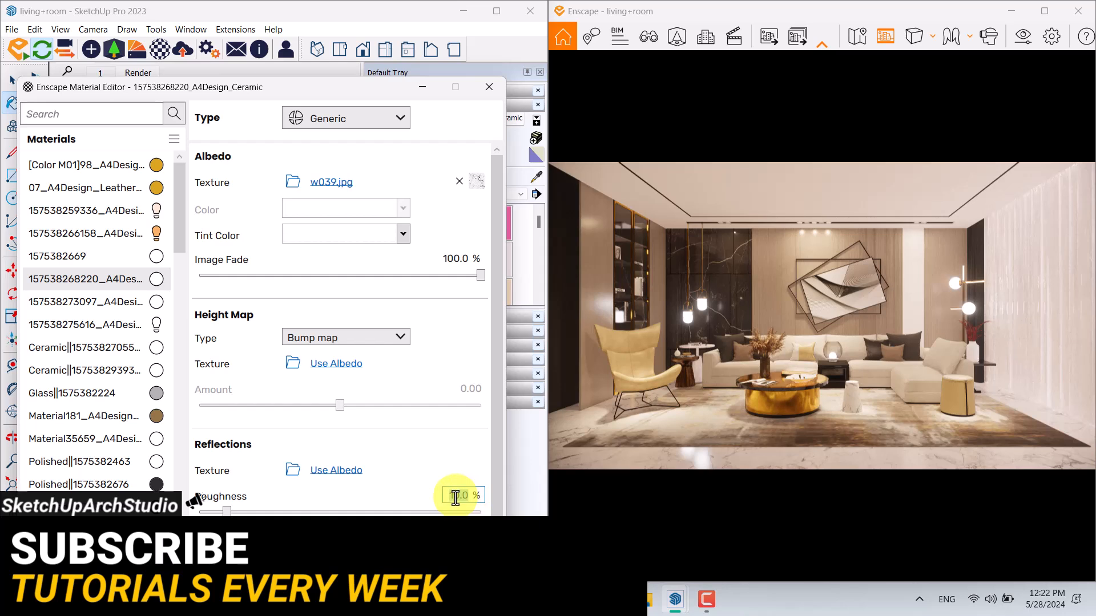
text(0)
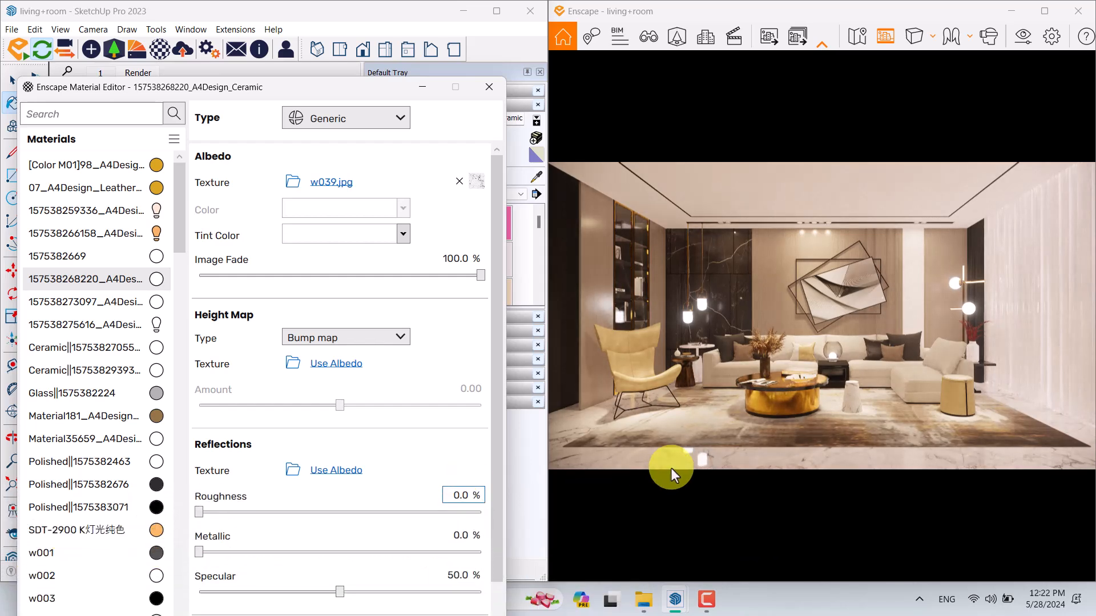
click(456, 536)
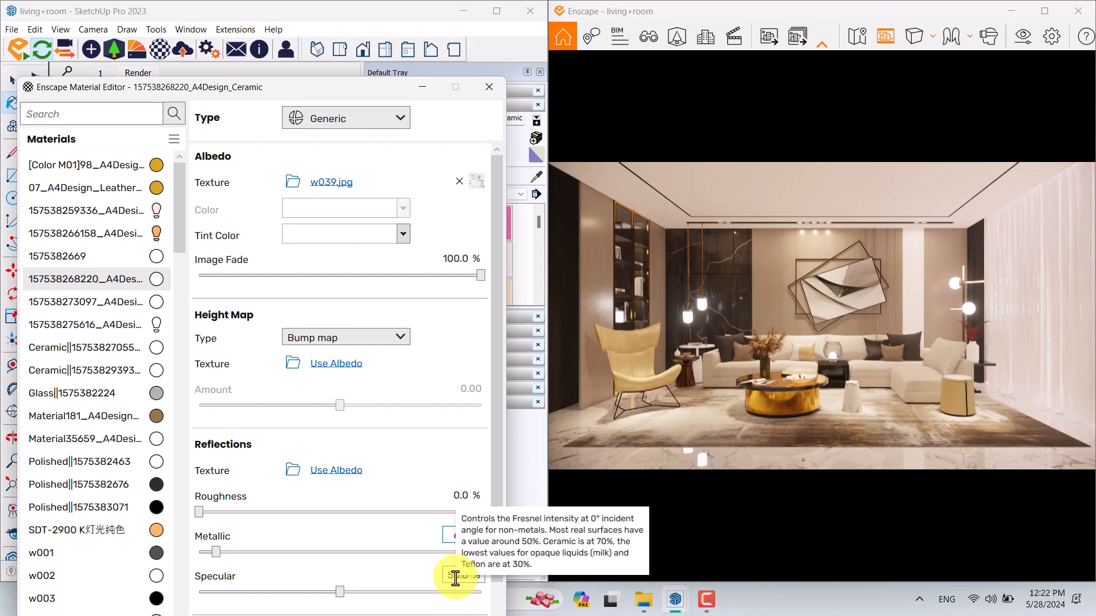
click(455, 576)
text(70)
key(Return)
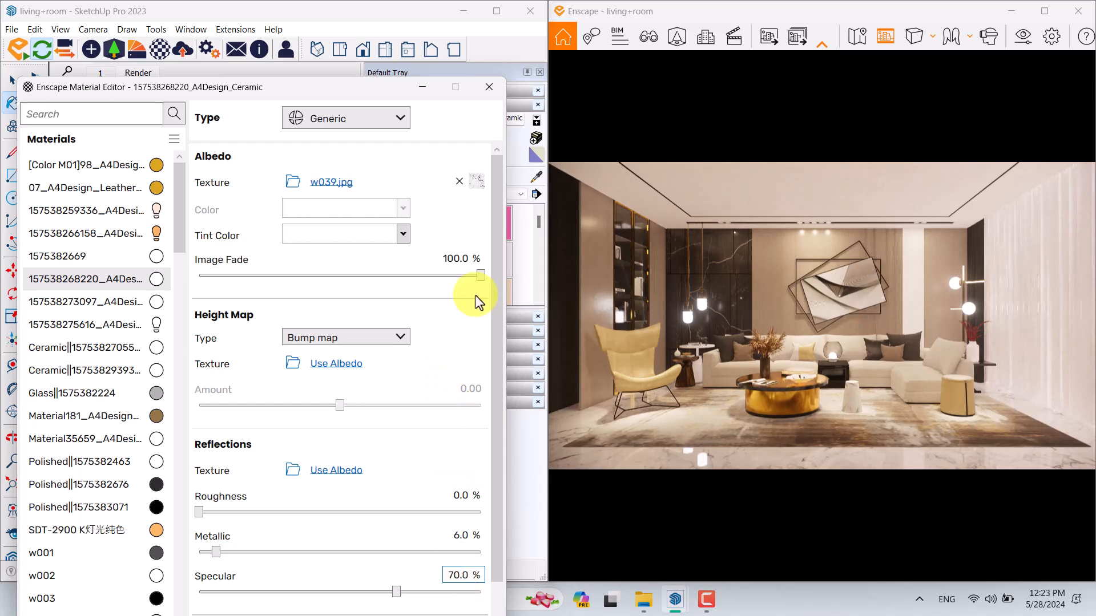
Step: Set the marble floor's tint color to off-white and close the Material Editor
click(461, 258)
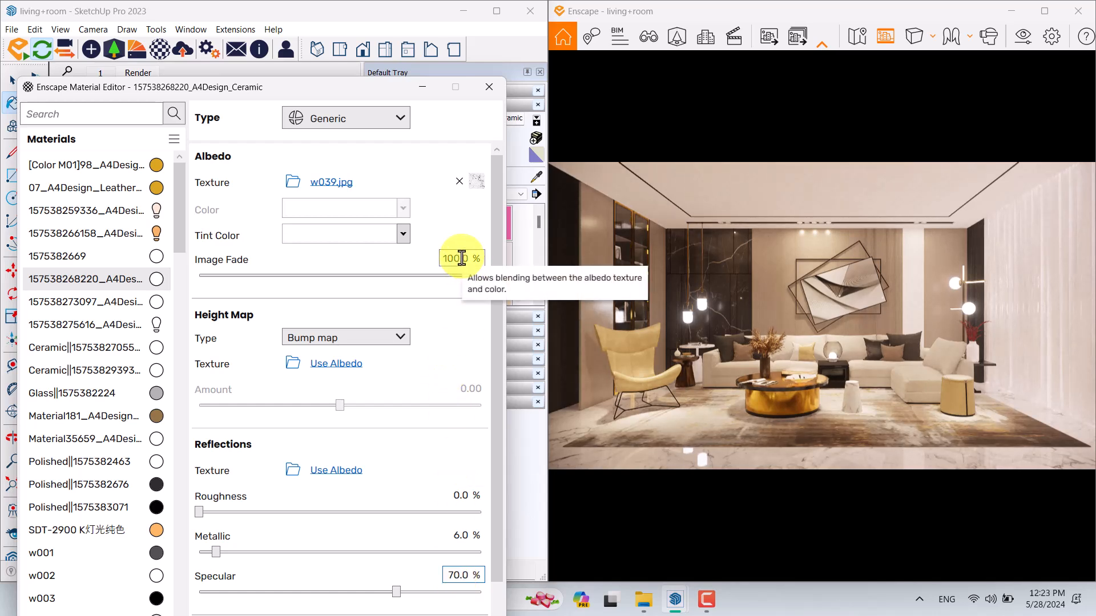
click(404, 235)
click(405, 316)
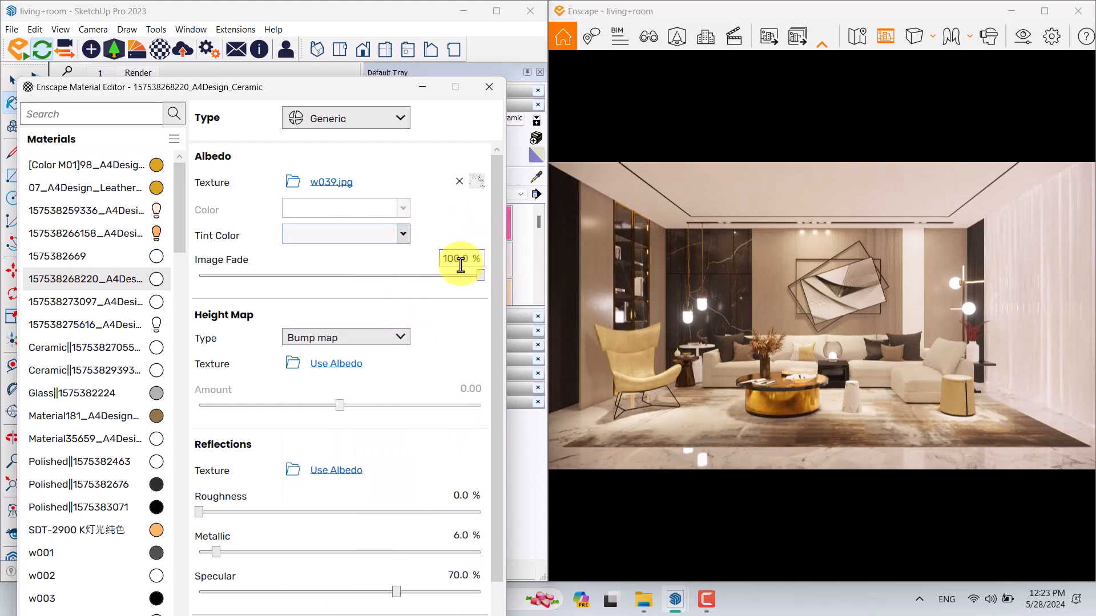
click(489, 87)
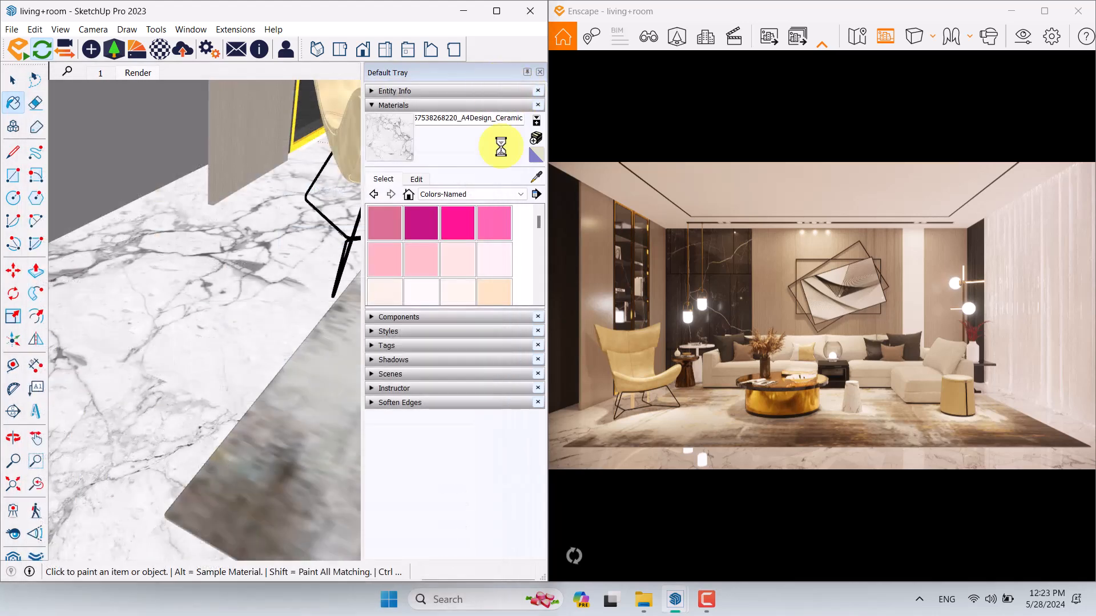
Step: Maximize the Enscape render window and open its Visual Settings, placed clear of the main part of the view
click(1044, 11)
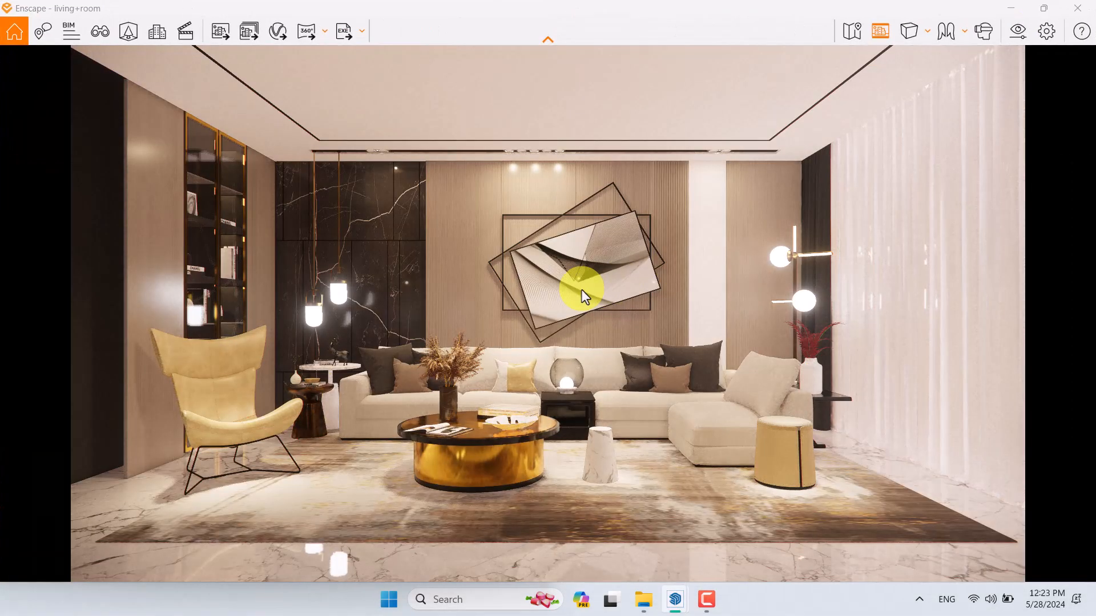
click(1021, 36)
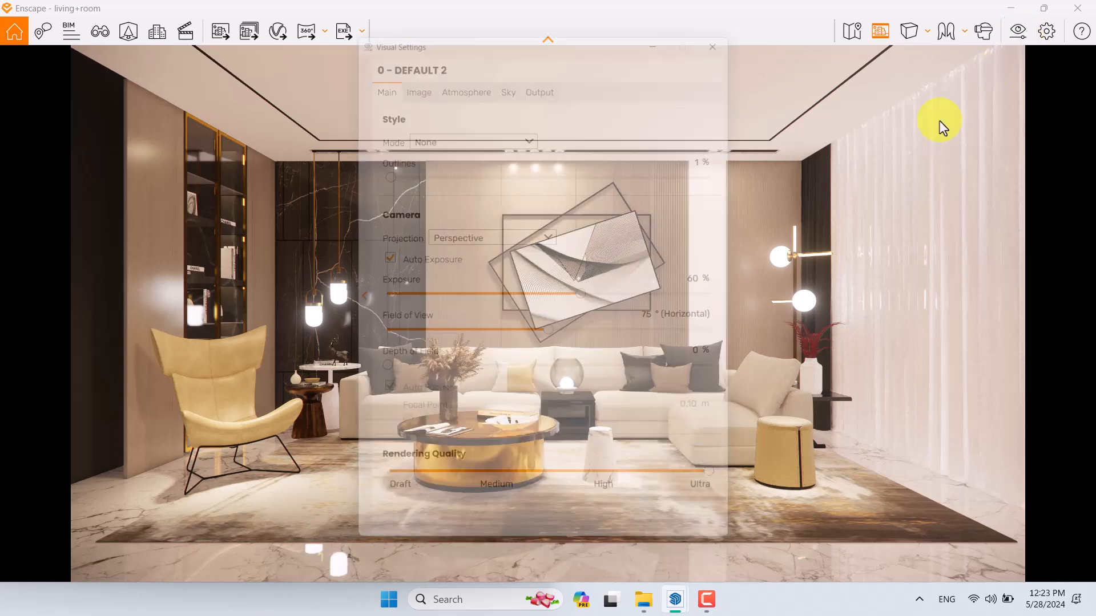
drag(546, 24, 874, 24)
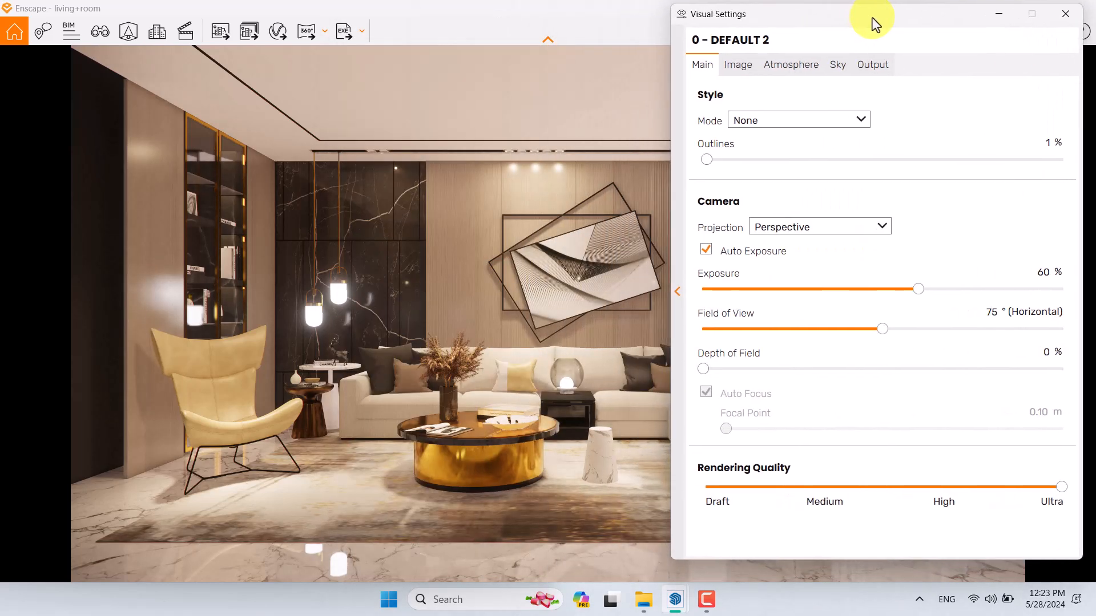
Step: Narrow the camera's field of view to 66° and close the Visual Settings
mouse_move(769, 428)
mouse_move(783, 342)
drag(879, 335, 857, 333)
click(994, 313)
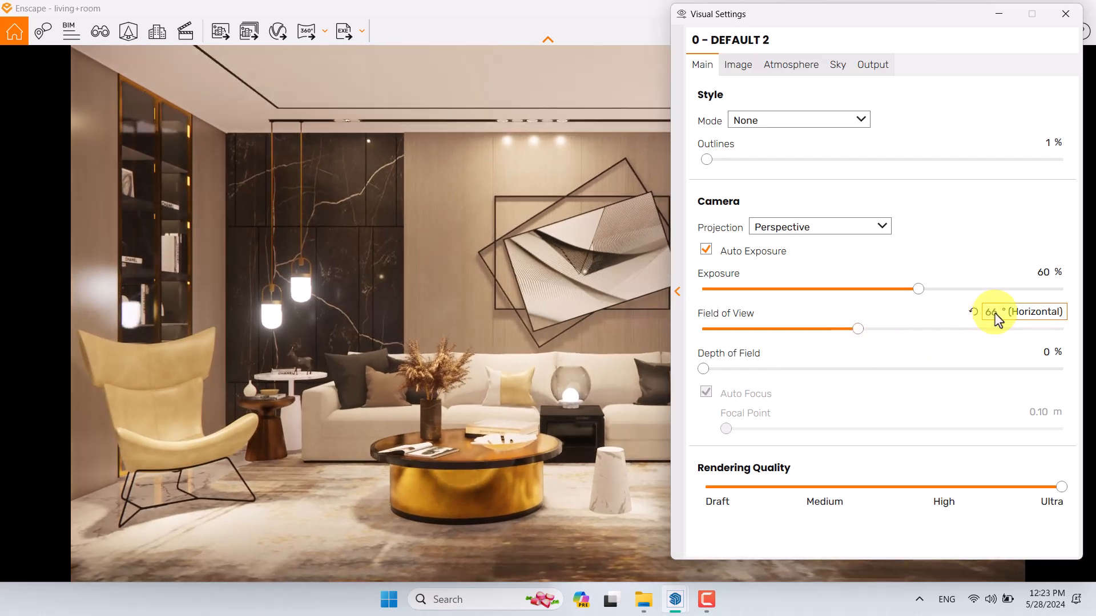
drag(923, 20, 727, 49)
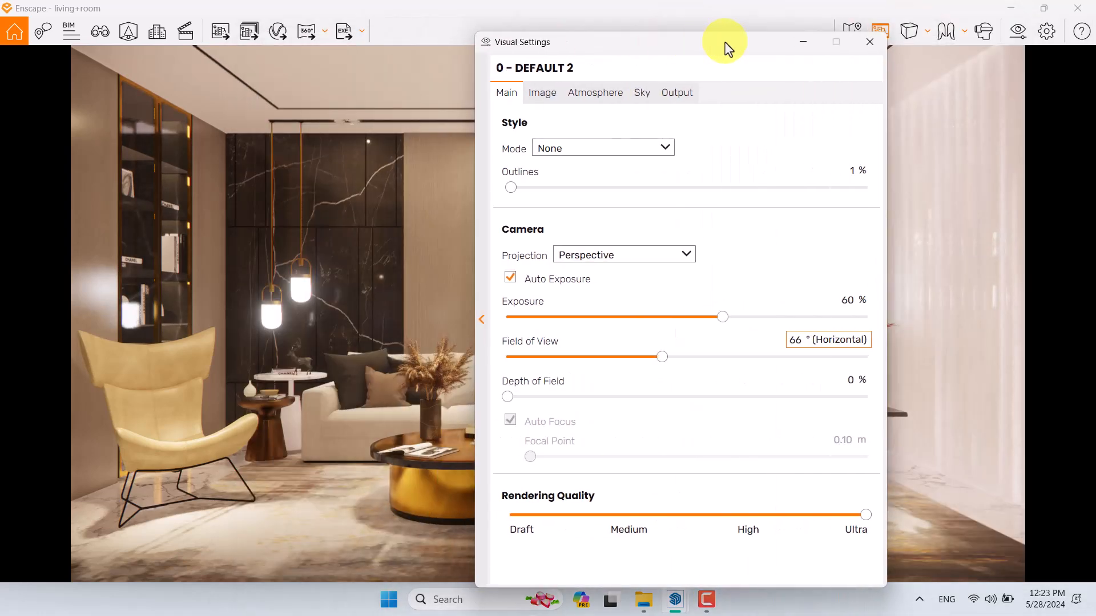
click(869, 42)
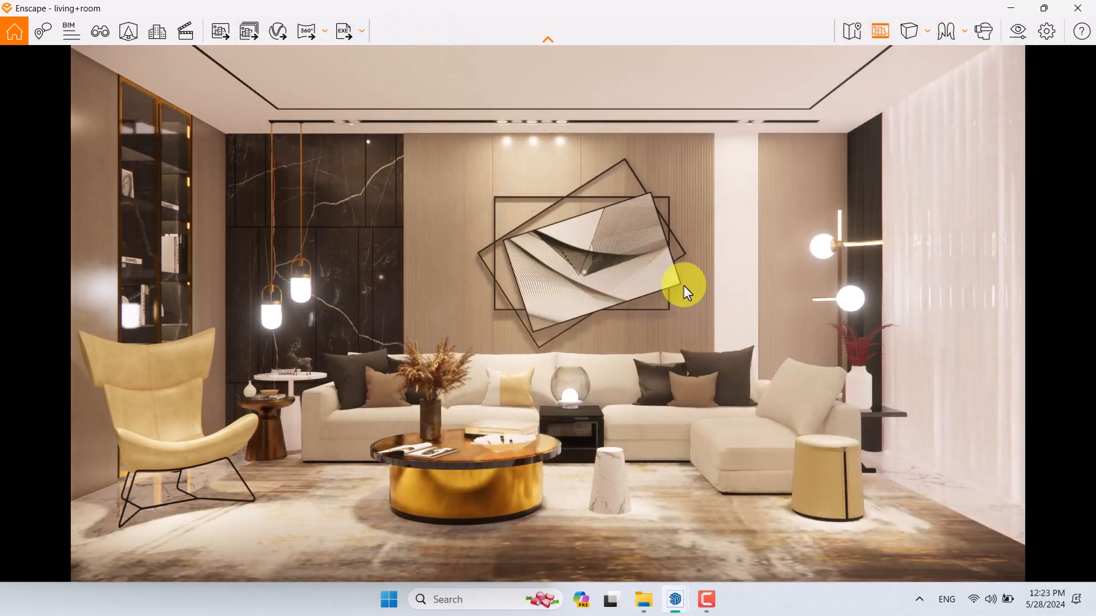
Step: Shift the camera left to recentre the seating area and set the field of view to 59°
key(a)
key(a)
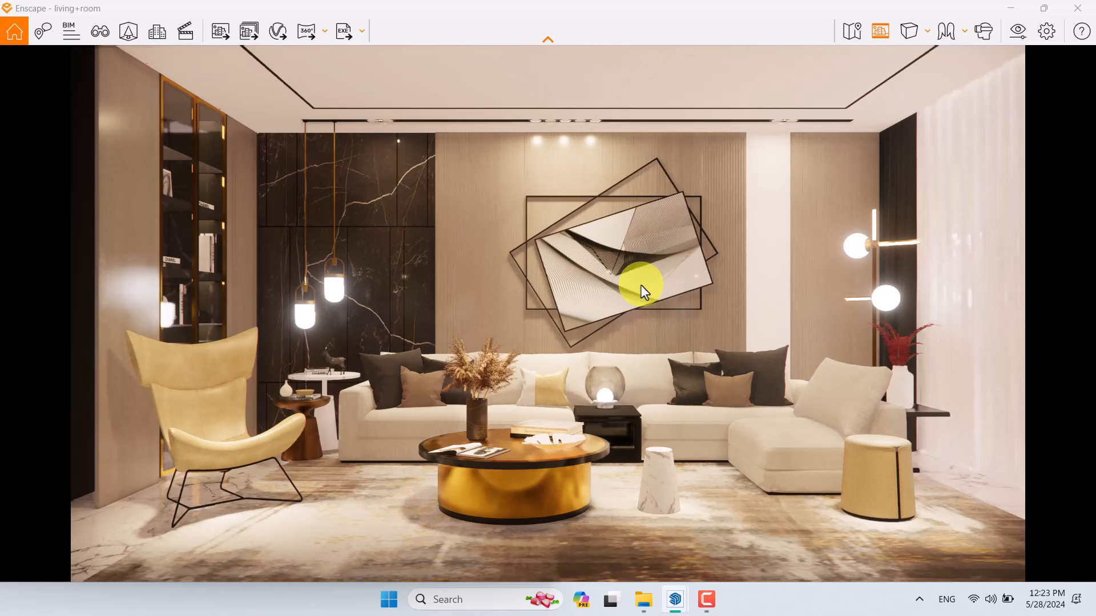
key(a)
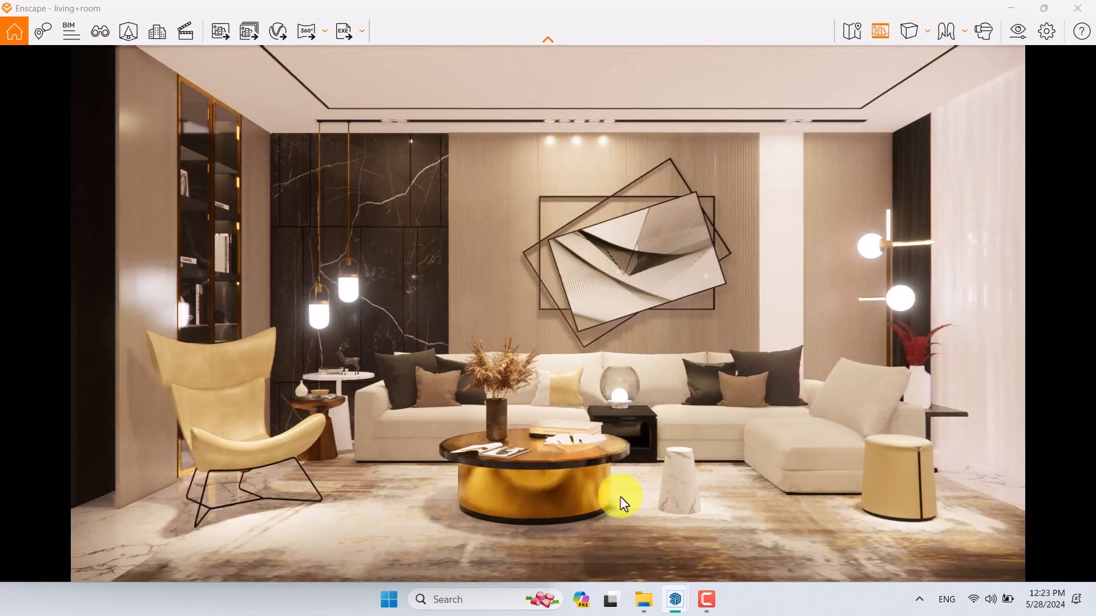
click(1018, 31)
drag(662, 340, 641, 338)
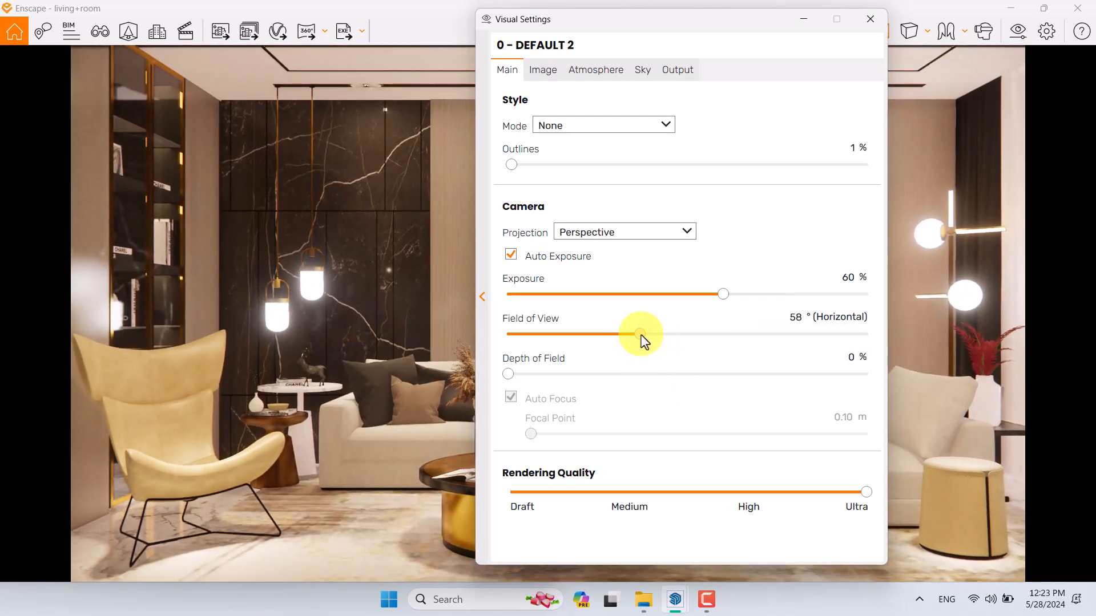
double_click(799, 318)
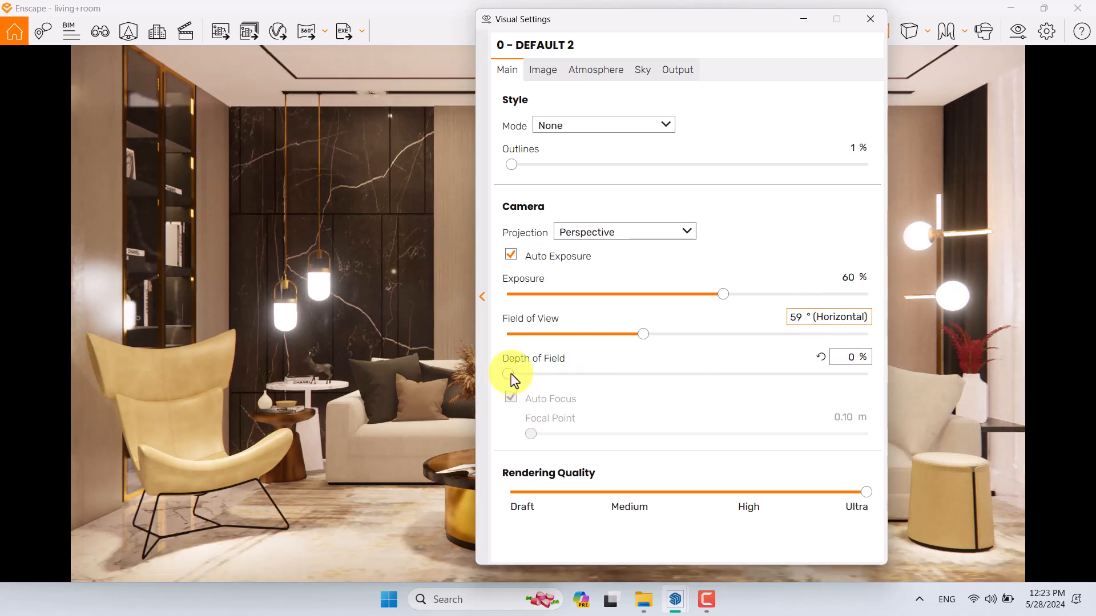
Step: Move the Visual Settings clear of the sofa, set the depth of field to about 42% and turn off Auto Focus
drag(633, 23, 171, 25)
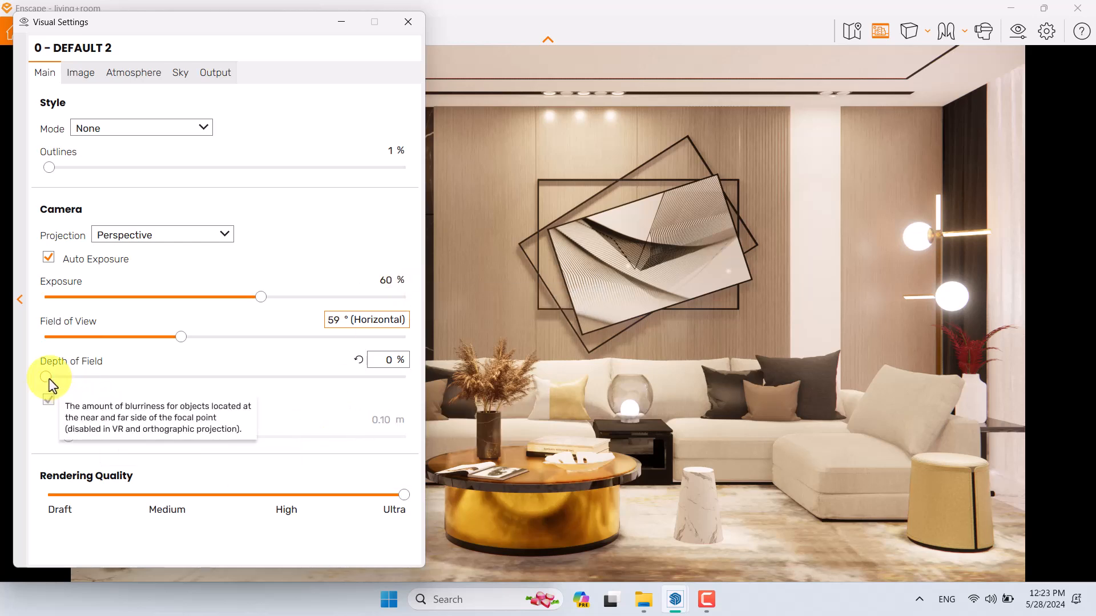
drag(50, 381, 203, 396)
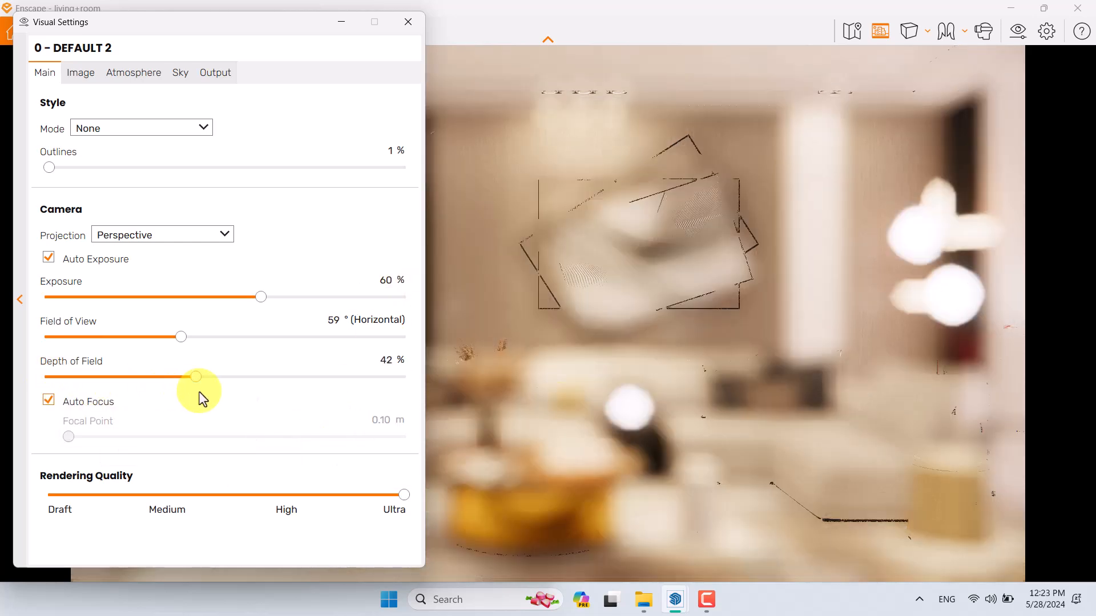
click(66, 407)
Step: Set the focal point to 6.18 m and reduce the depth of field to 9%
drag(220, 444, 260, 442)
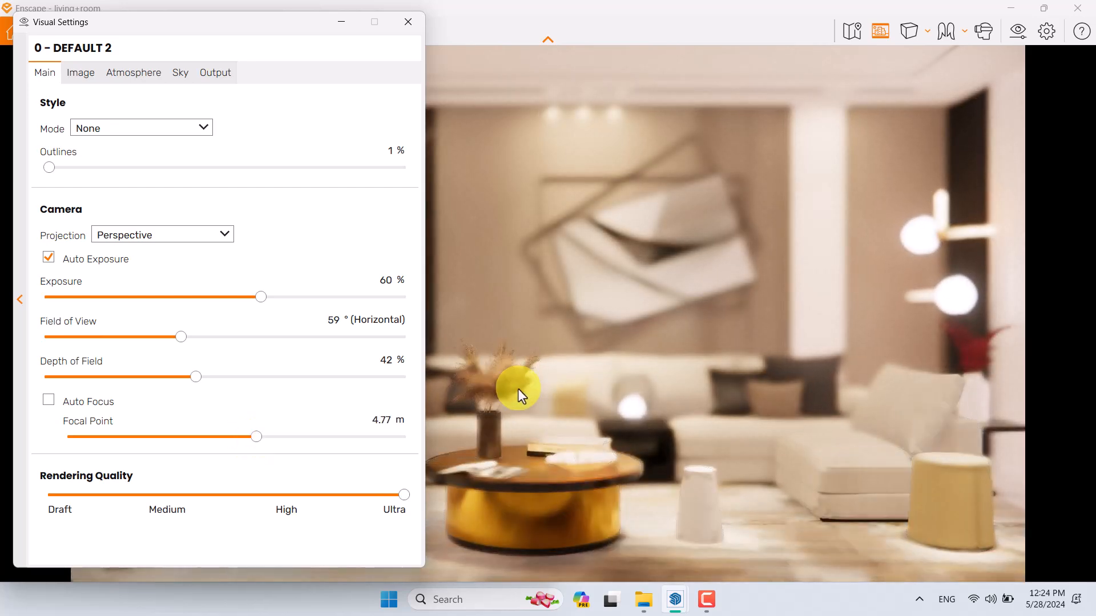
mouse_move(255, 437)
mouse_down()
mouse_move(285, 442)
mouse_move(275, 440)
mouse_up()
click(276, 437)
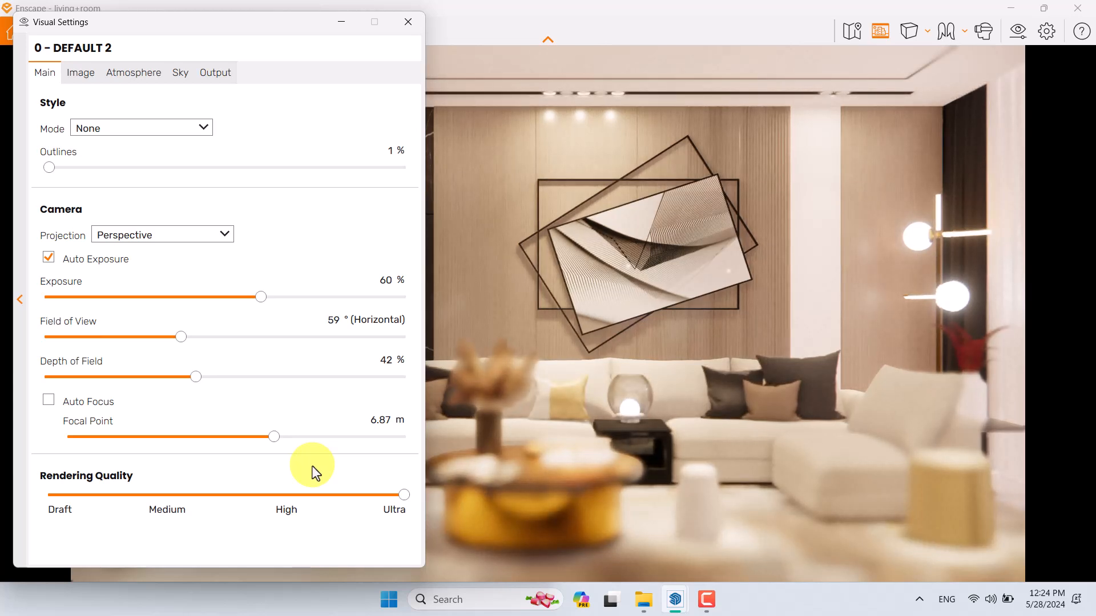
click(378, 421)
drag(280, 442, 269, 440)
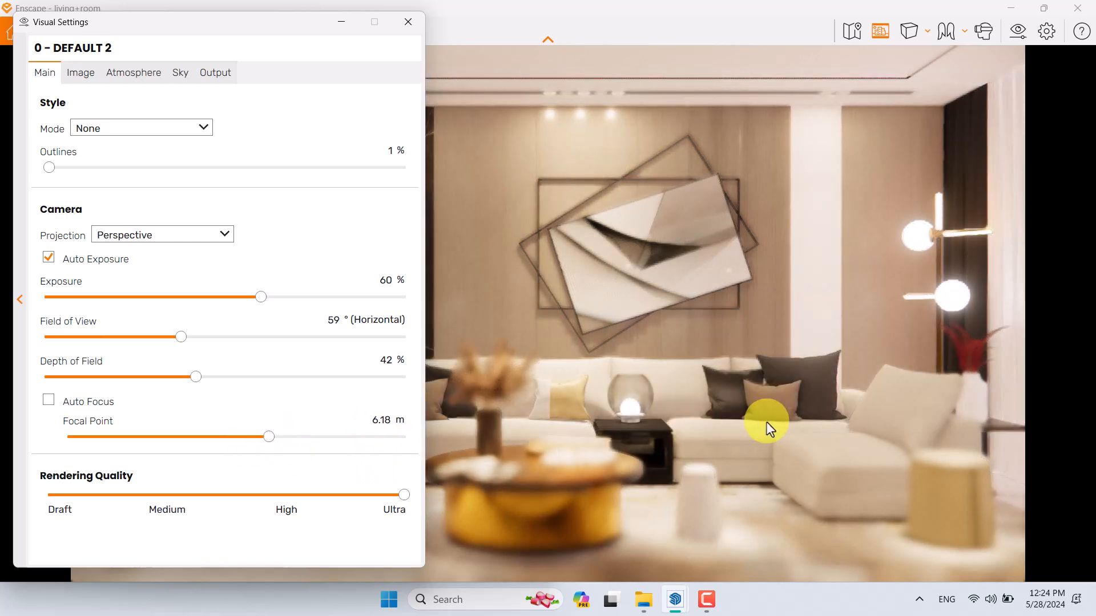
click(387, 427)
text(6.18)
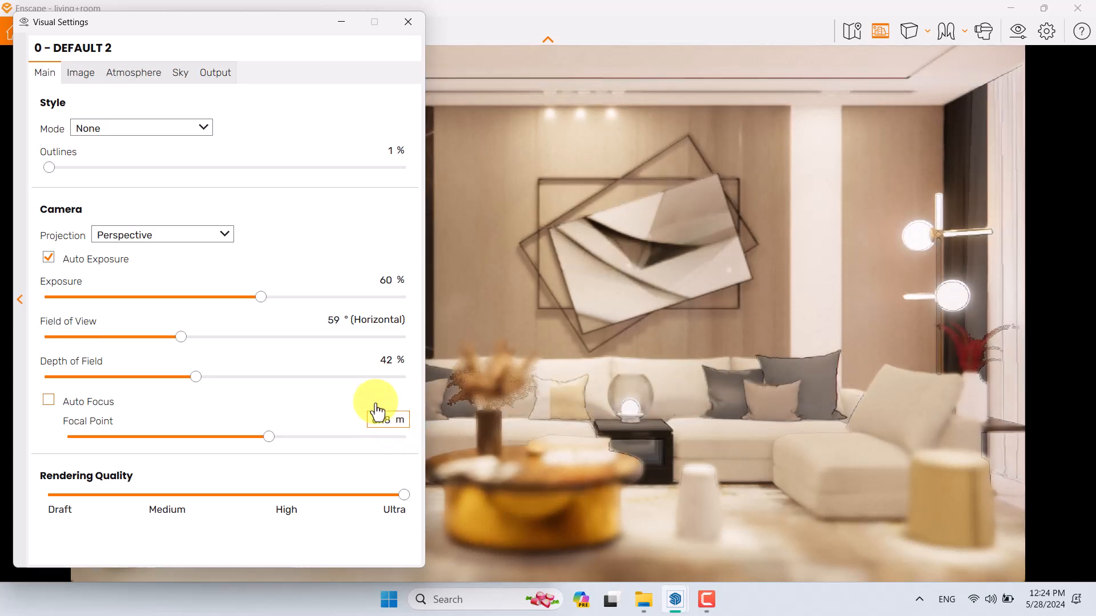
click(387, 364)
text(9)
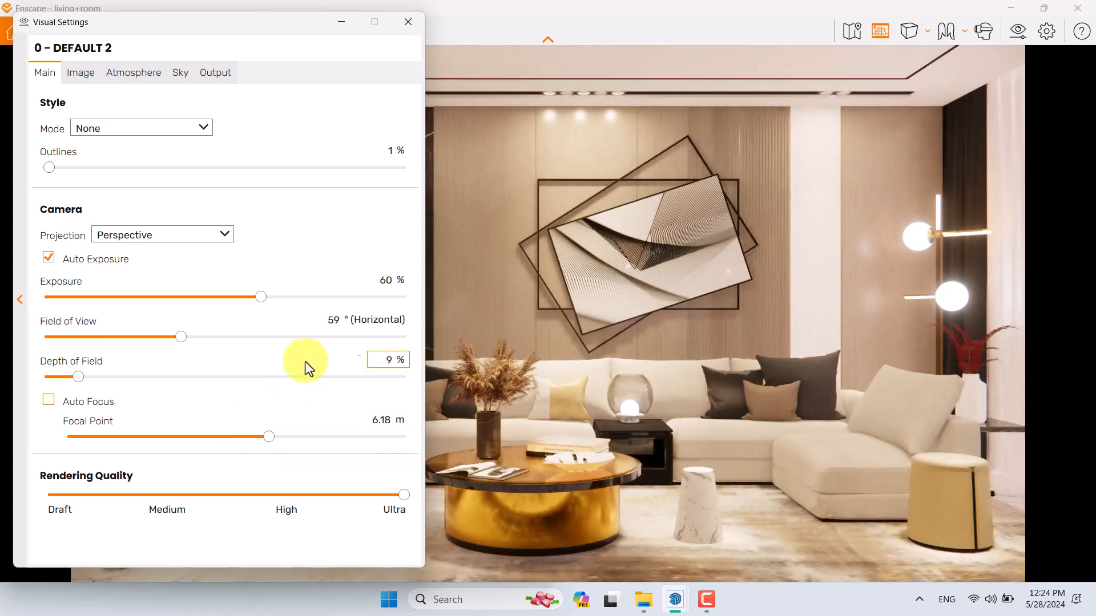
Step: Set the camera exposure to 56% and the outlines to 0%
click(362, 278)
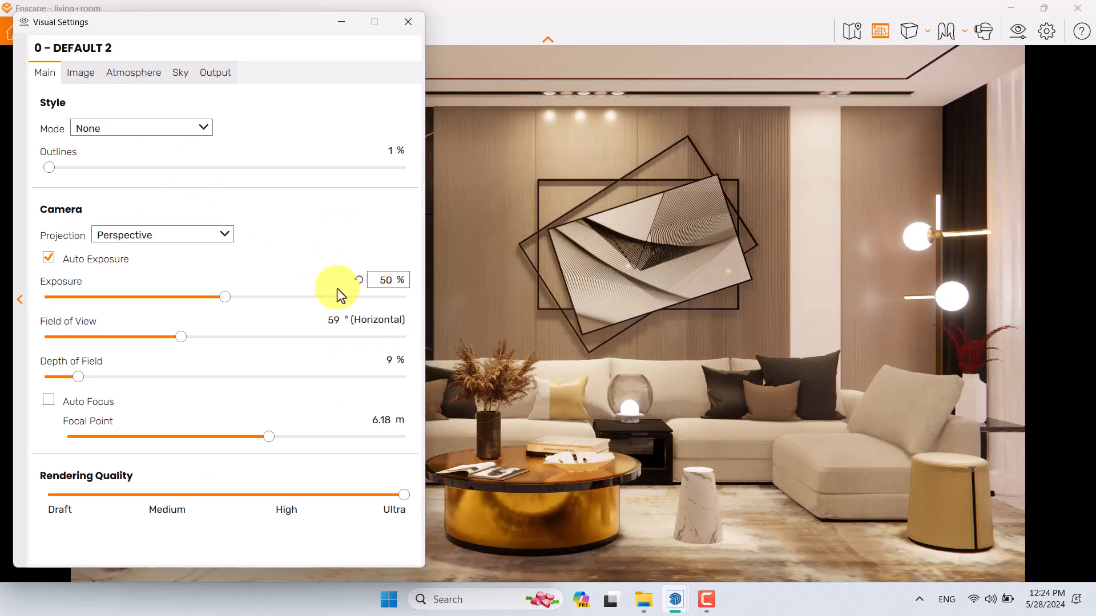
drag(220, 29, 237, 48)
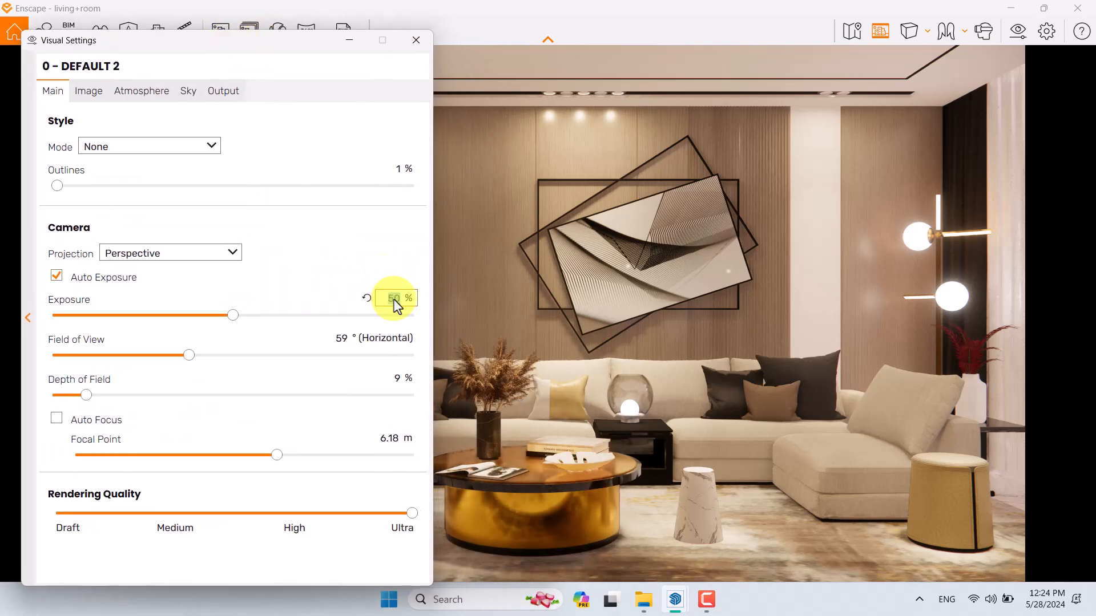
key(Return)
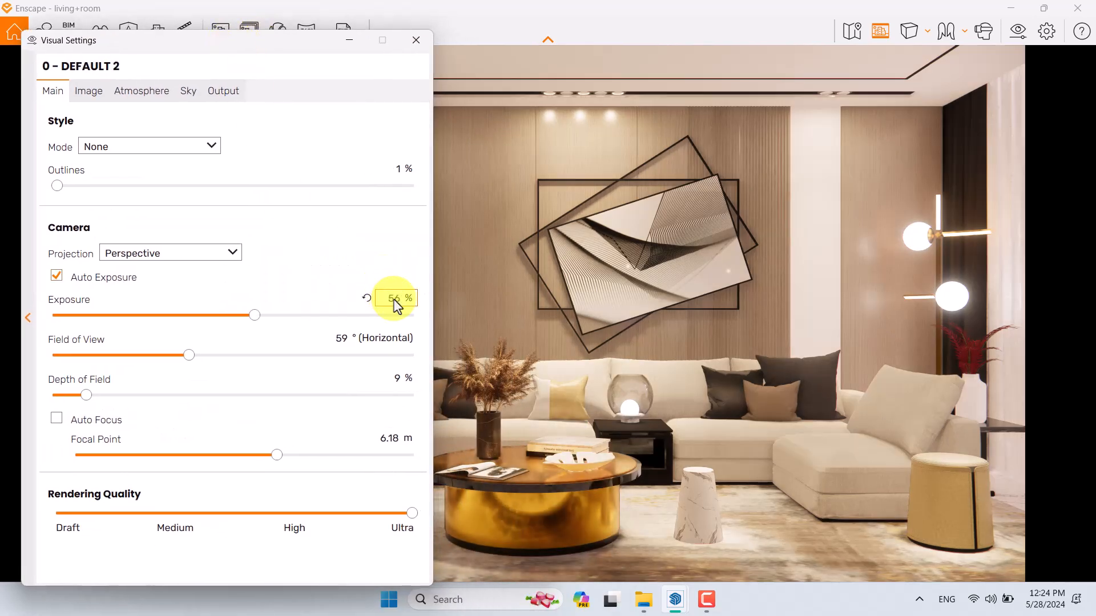
text(0)
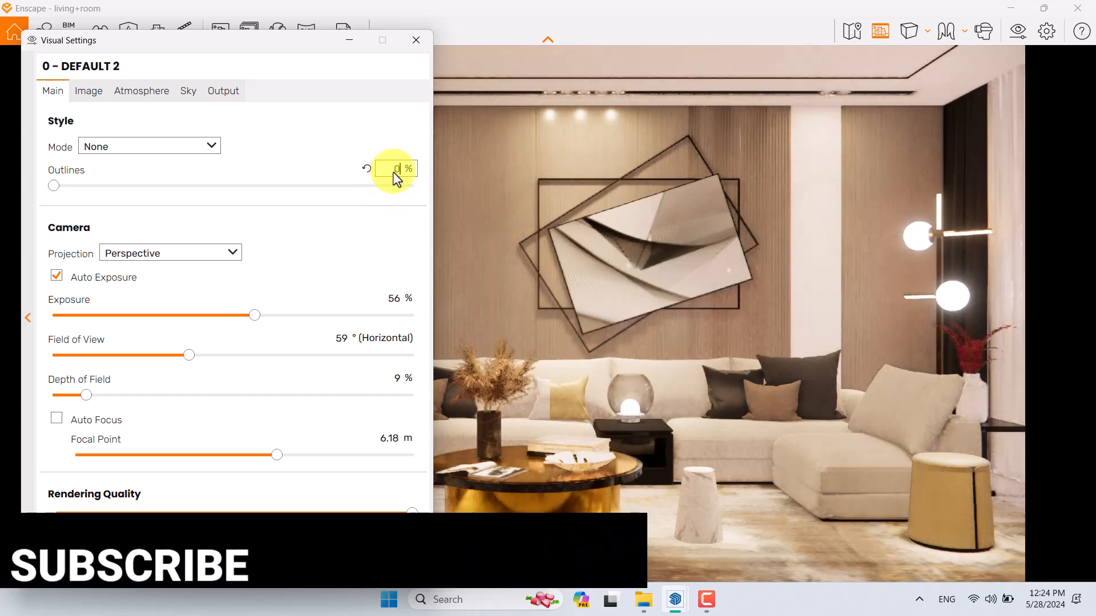
Step: In the image corrections, turn on Auto Contrast and set the color temperature to 5,600 K
click(88, 91)
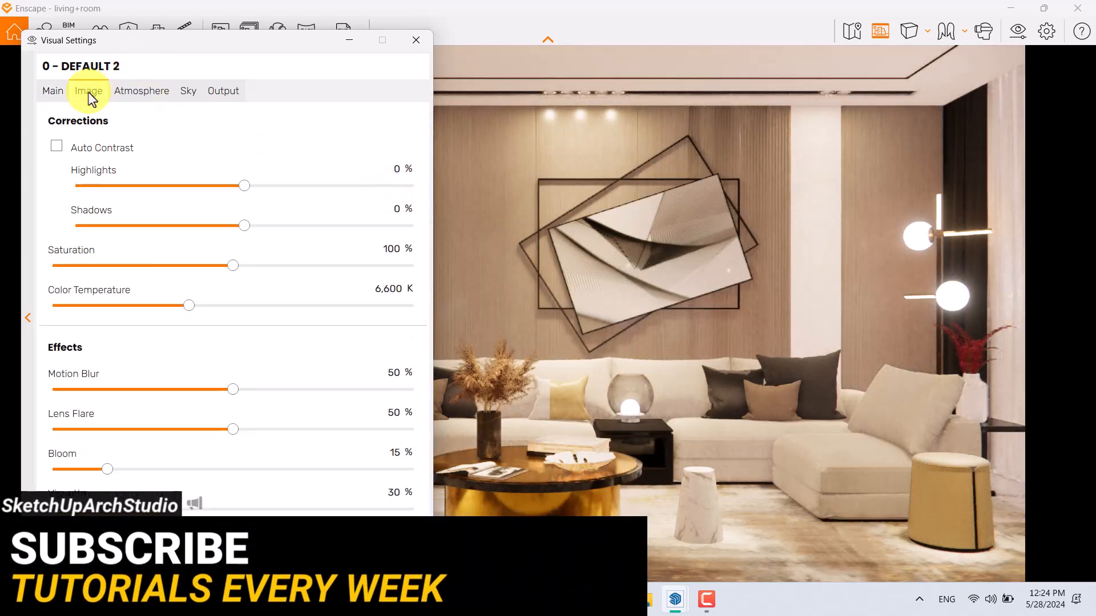
click(76, 153)
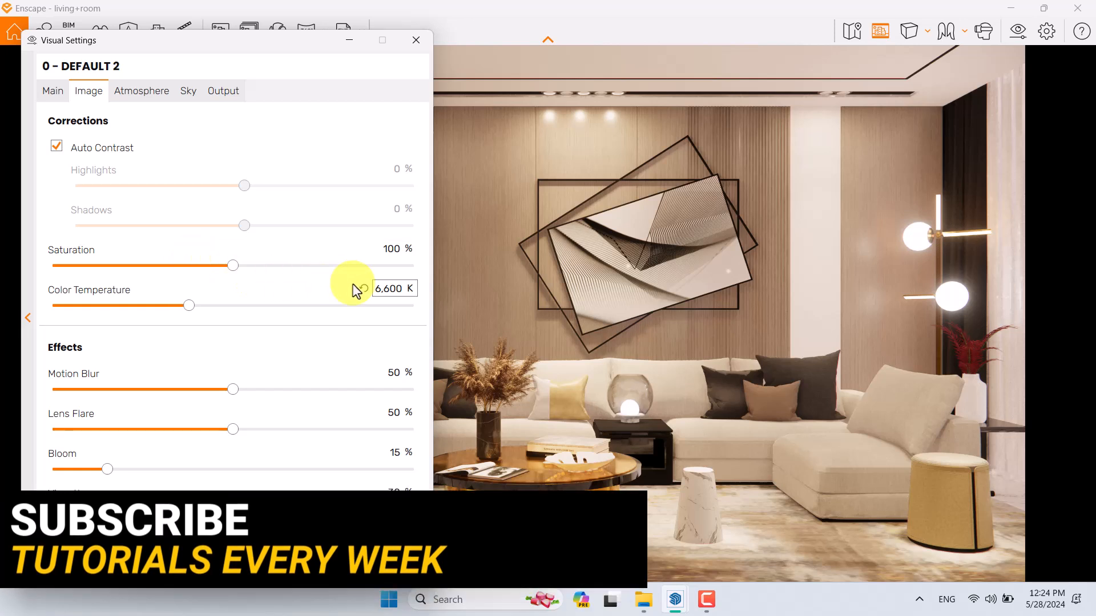
drag(190, 305, 169, 314)
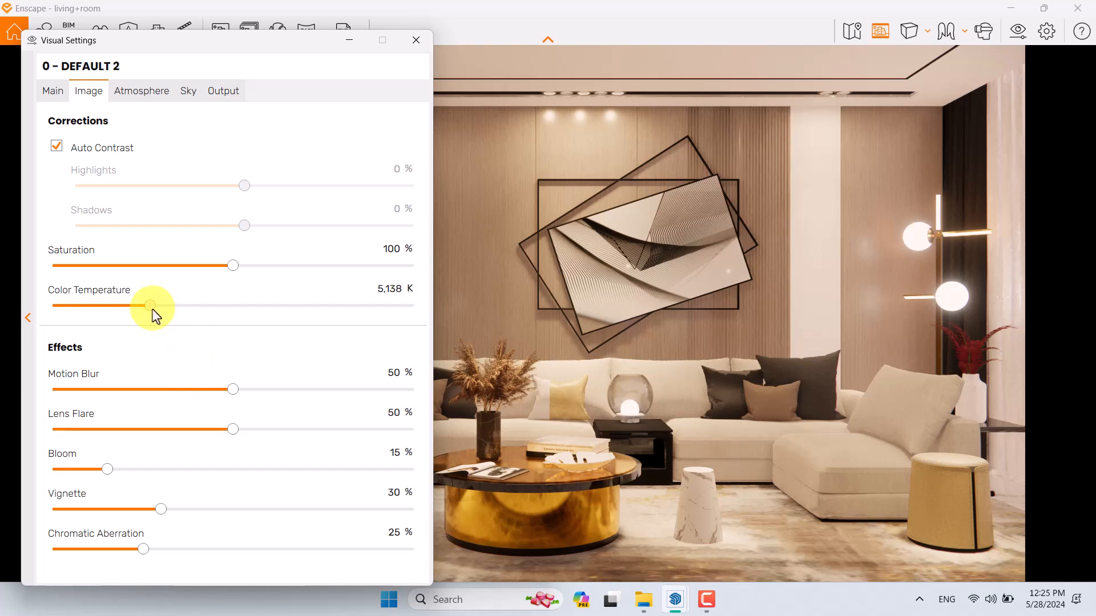
click(384, 290)
text(5,600)
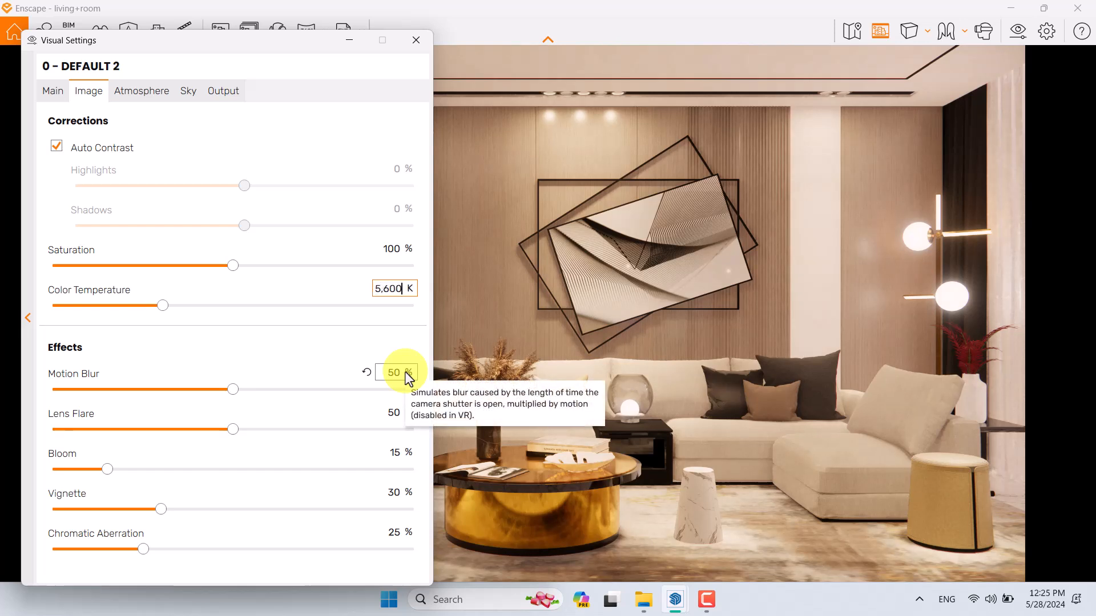
Step: Set the image saturation to 101% and the motion blur to 0%
click(394, 249)
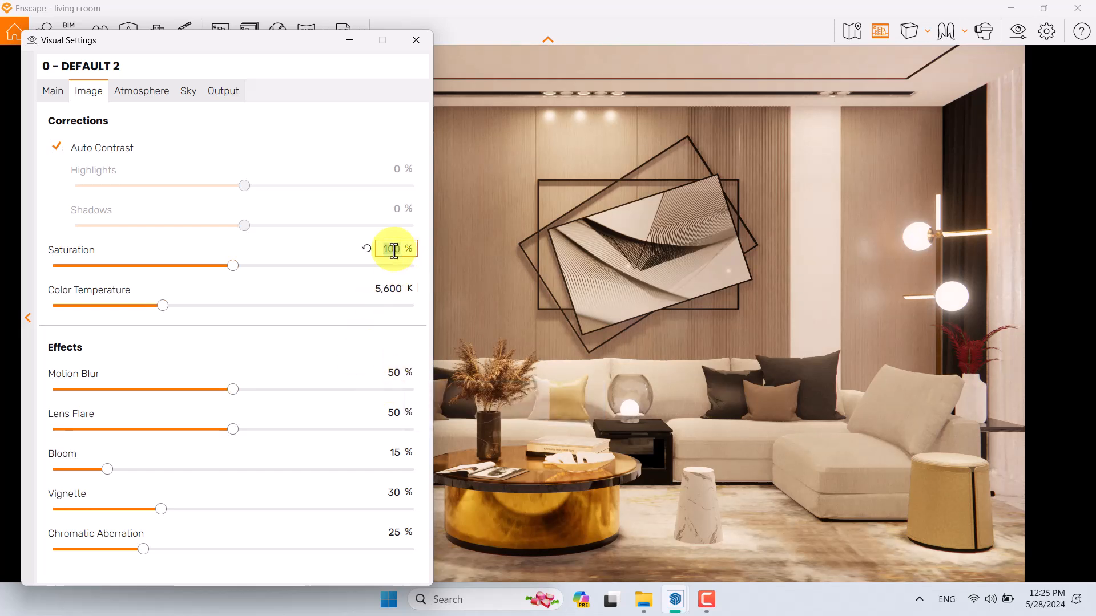
text(101)
drag(233, 390, 4, 387)
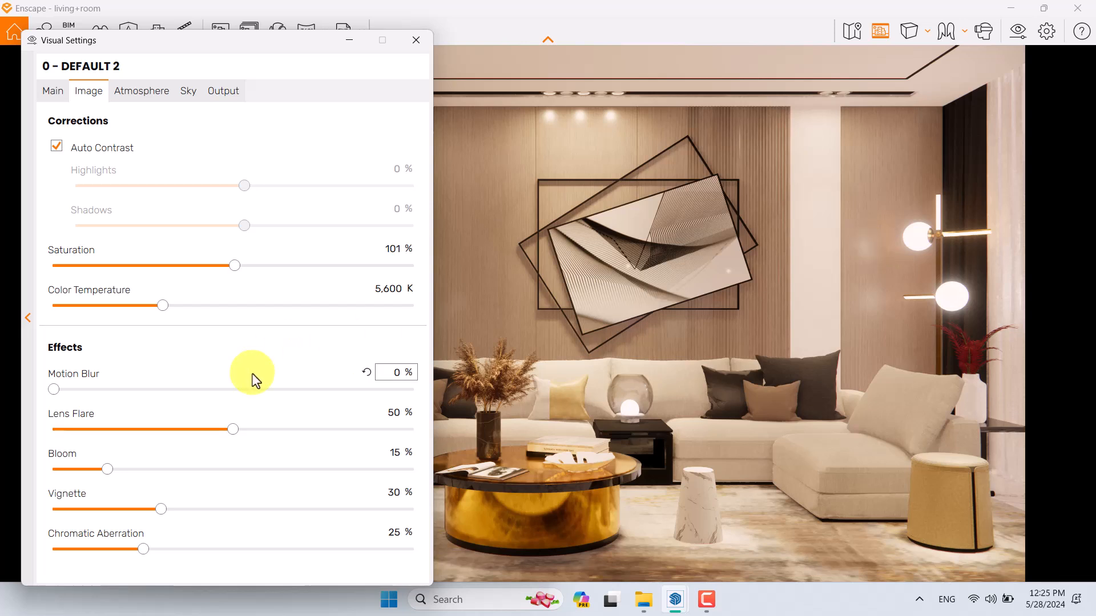
Step: Try stronger and weaker bloom around the lamps and set the bloom to 11%
drag(108, 469, 172, 472)
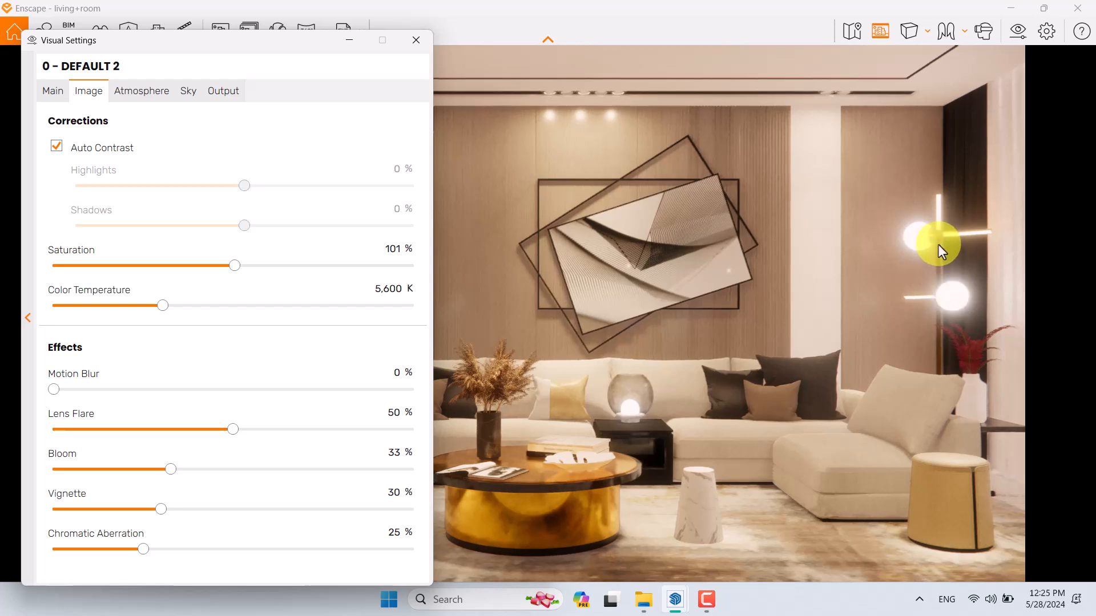
double_click(398, 455)
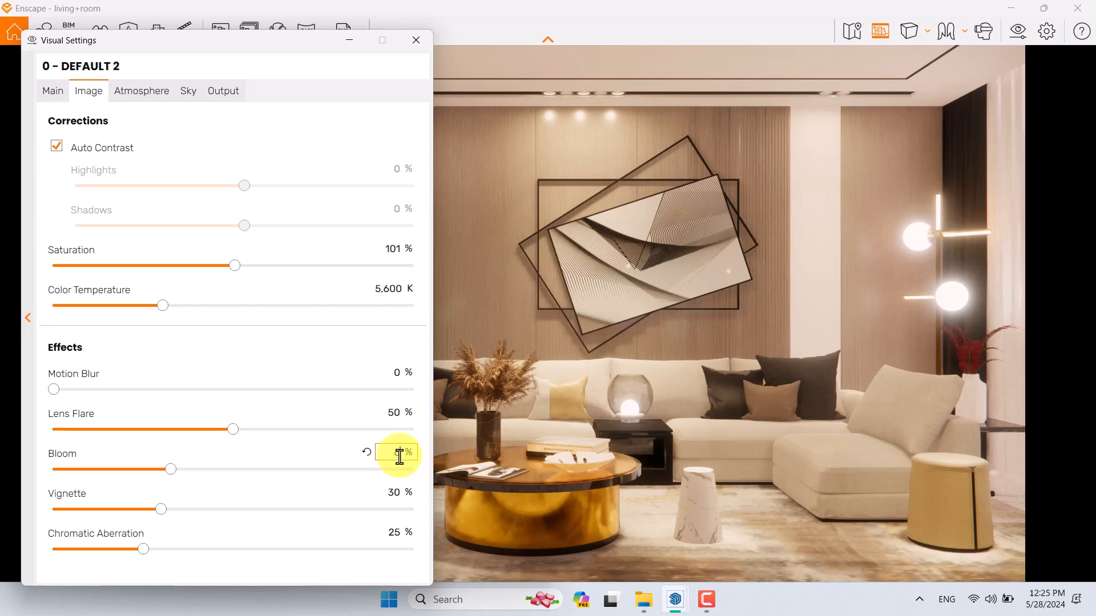
text(6)
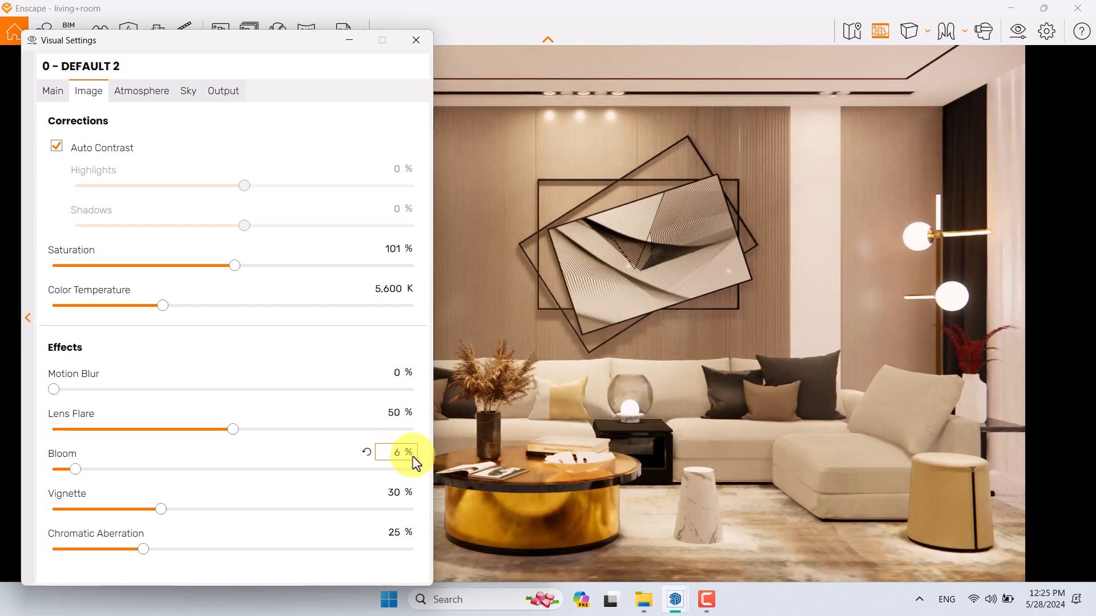
double_click(394, 456)
Step: Set the lens flare effect to 34%
double_click(393, 412)
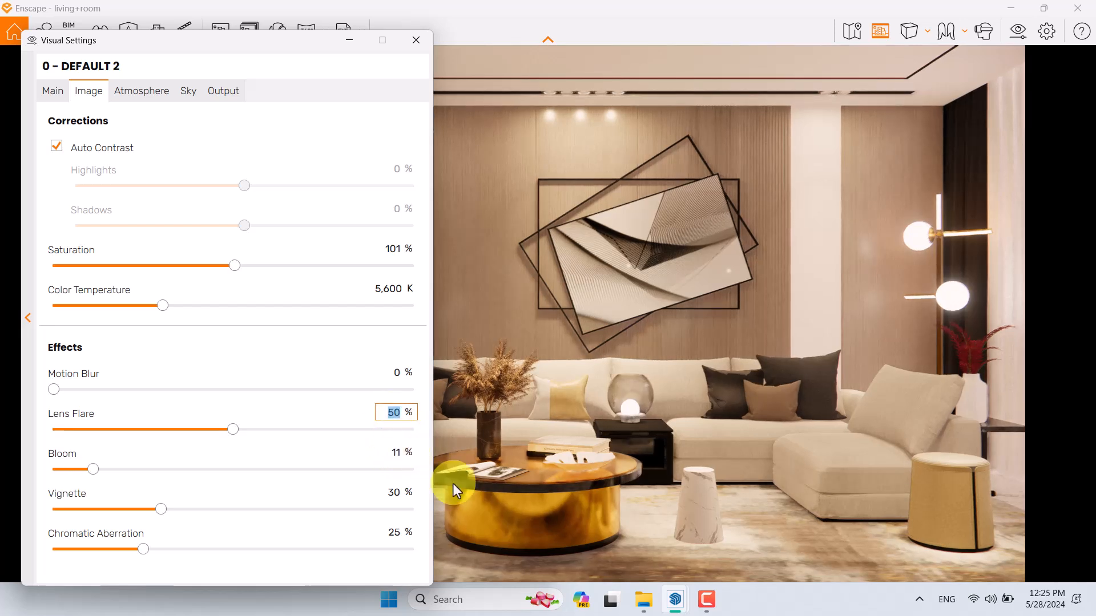
text(34)
key(Return)
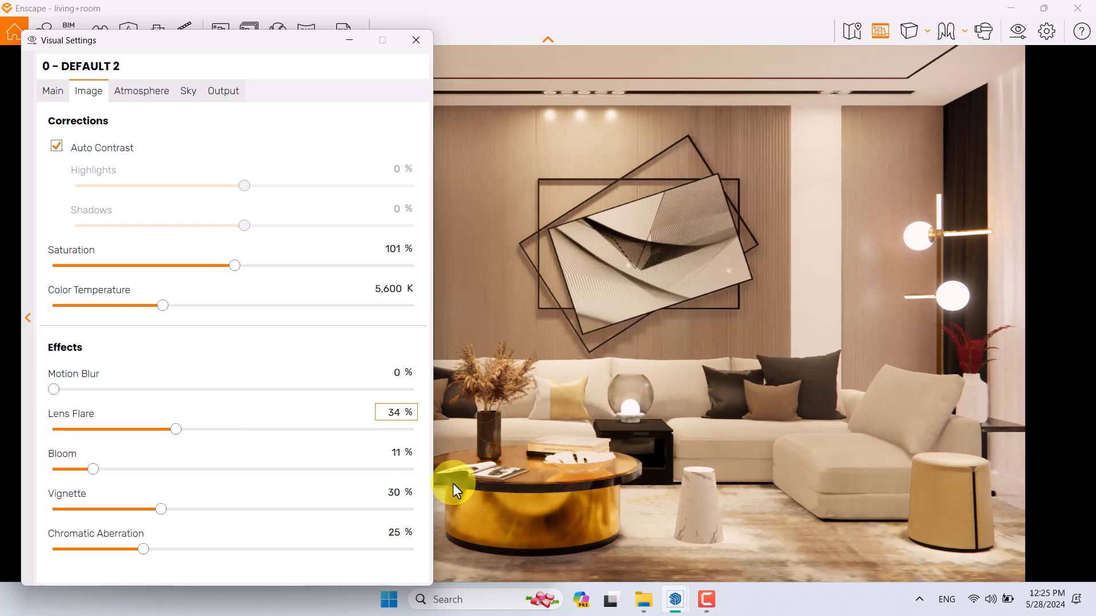
Step: Set the vignette to 24% and the chromatic aberration to 0%
double_click(397, 493)
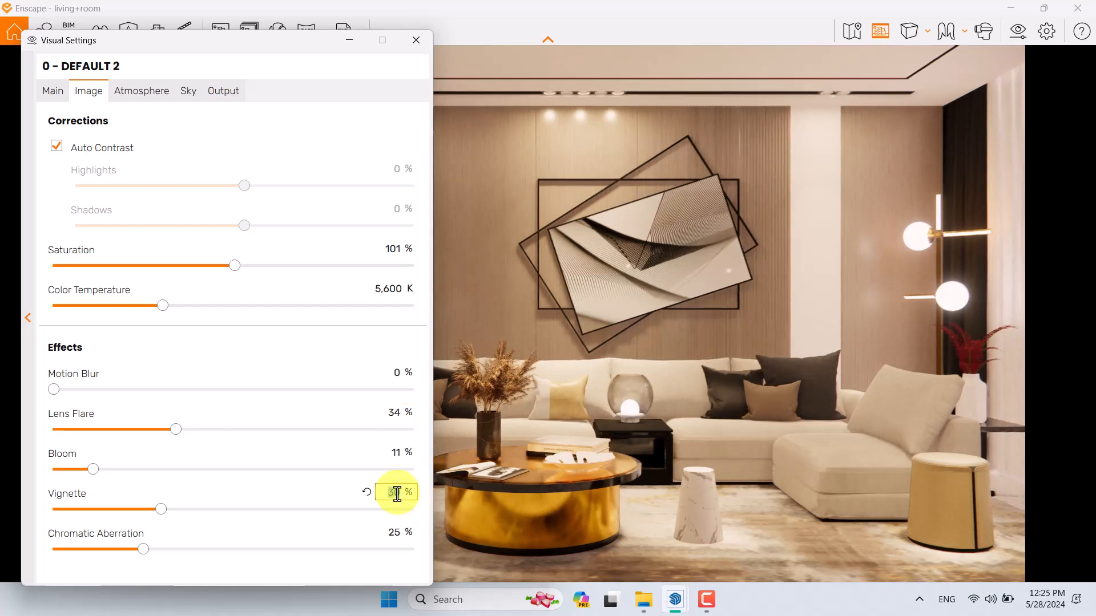
text(24)
key(Return)
double_click(396, 531)
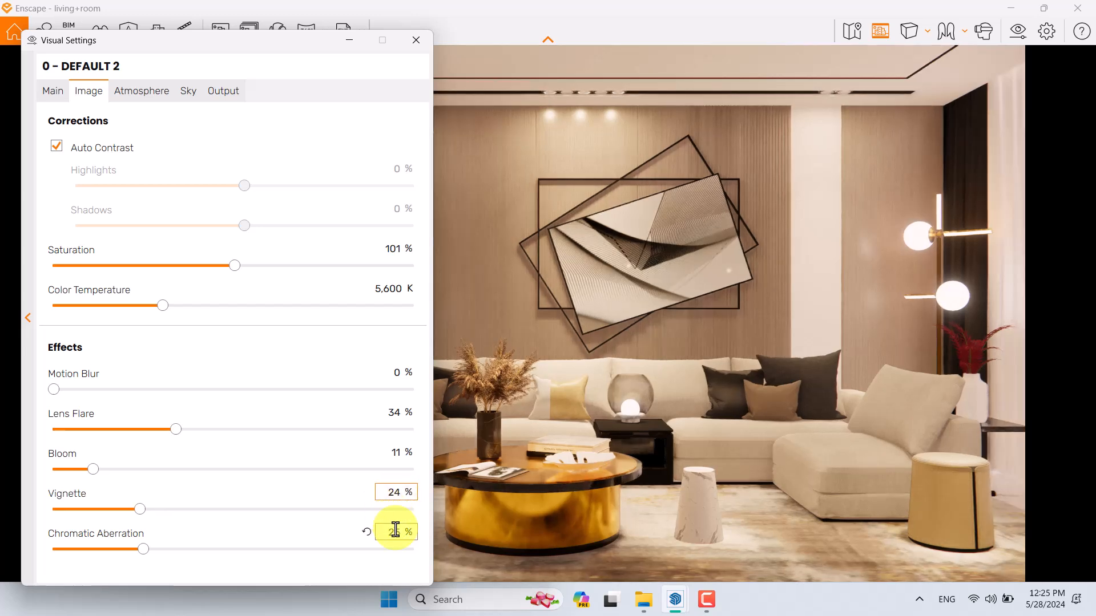
text(0)
key(Return)
Step: In the atmosphere settings, reduce the fog intensity and the sun brightness to 0%
click(144, 96)
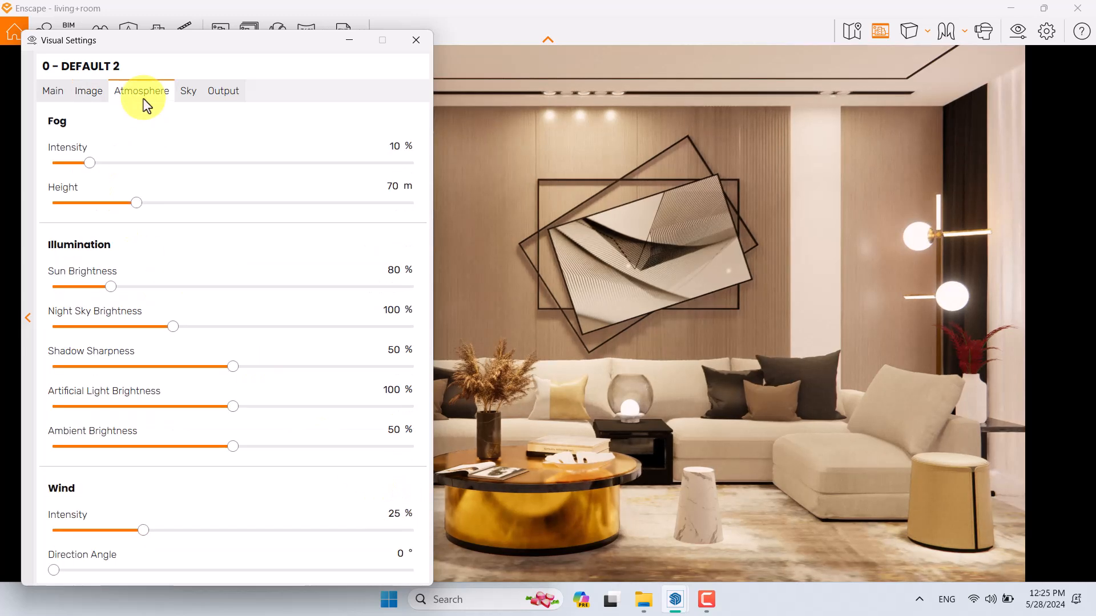
drag(90, 163, 14, 169)
drag(110, 287, 29, 297)
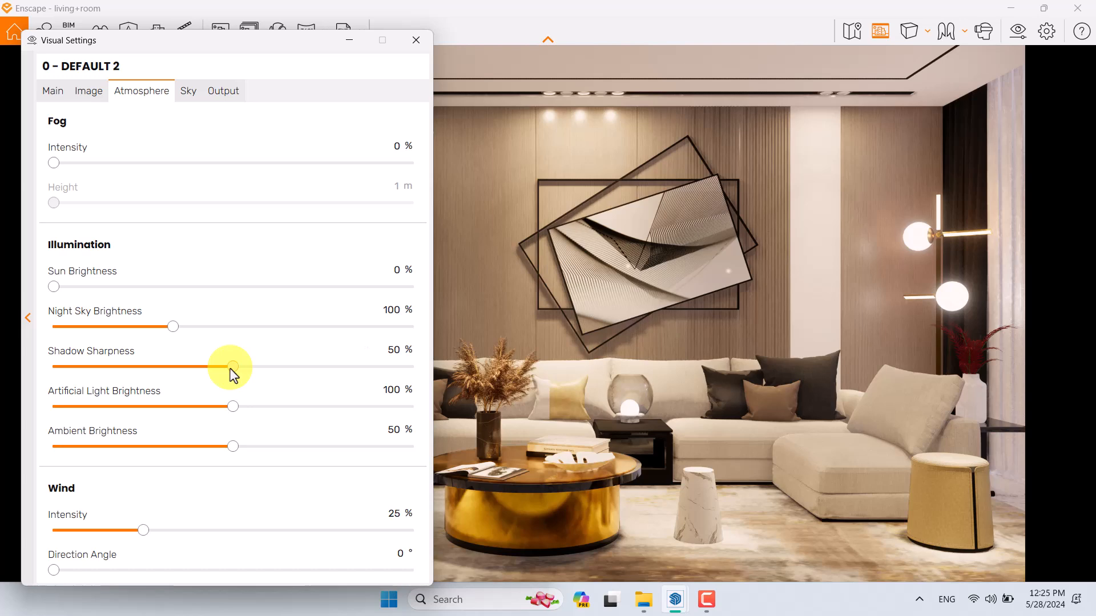
Step: Set the shadow sharpness to 0% and the artificial light brightness to 108%
drag(233, 366, 18, 369)
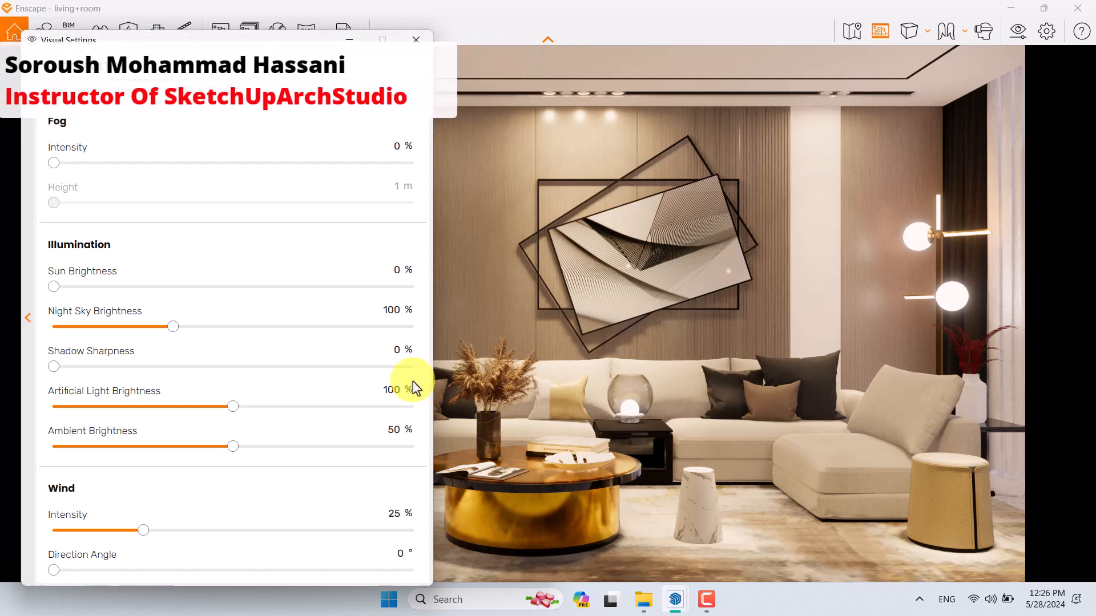
click(395, 390)
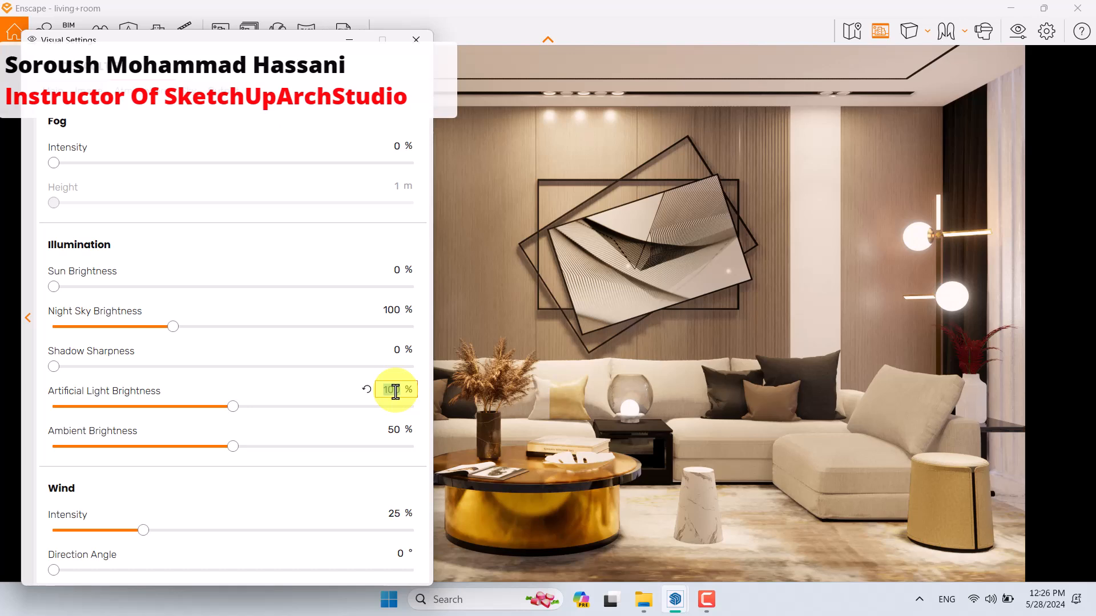
text(10)
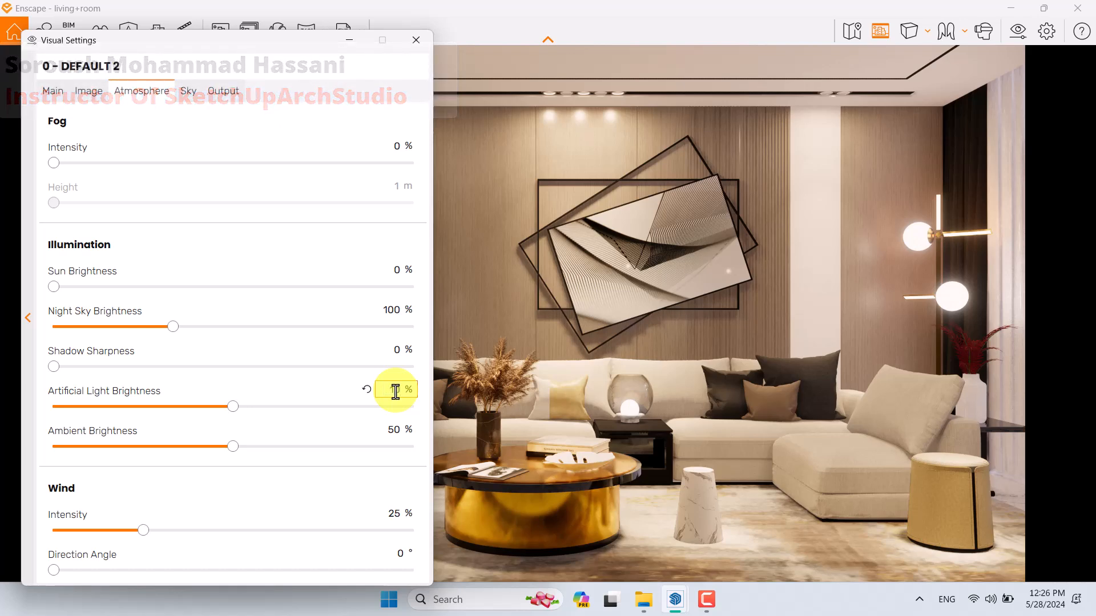
text(8)
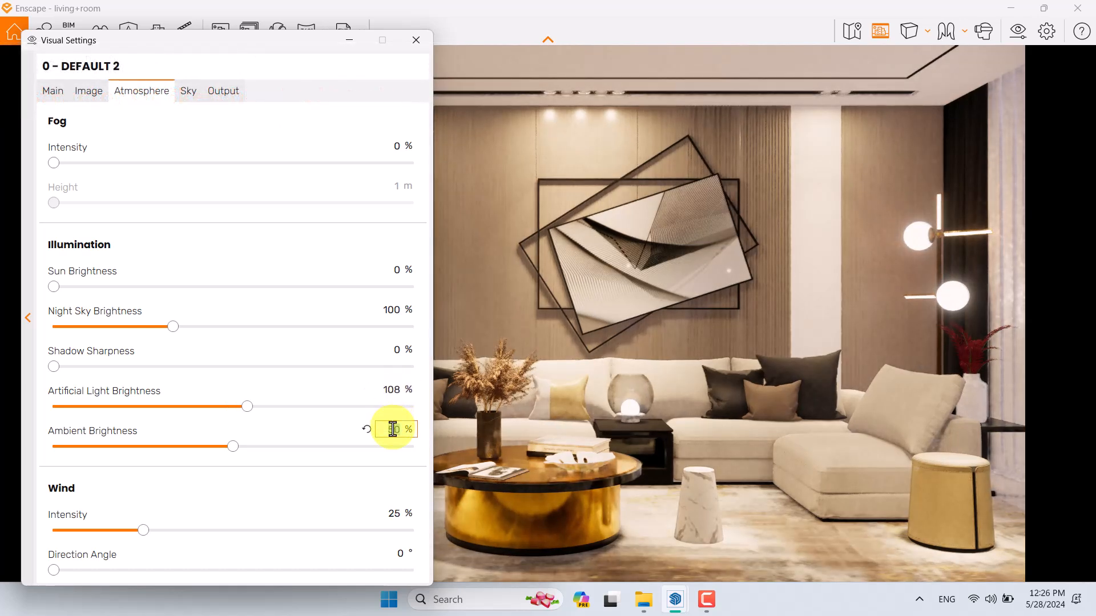
Step: Set the ambient brightness to 44% and the wind intensity to 0%
text(44)
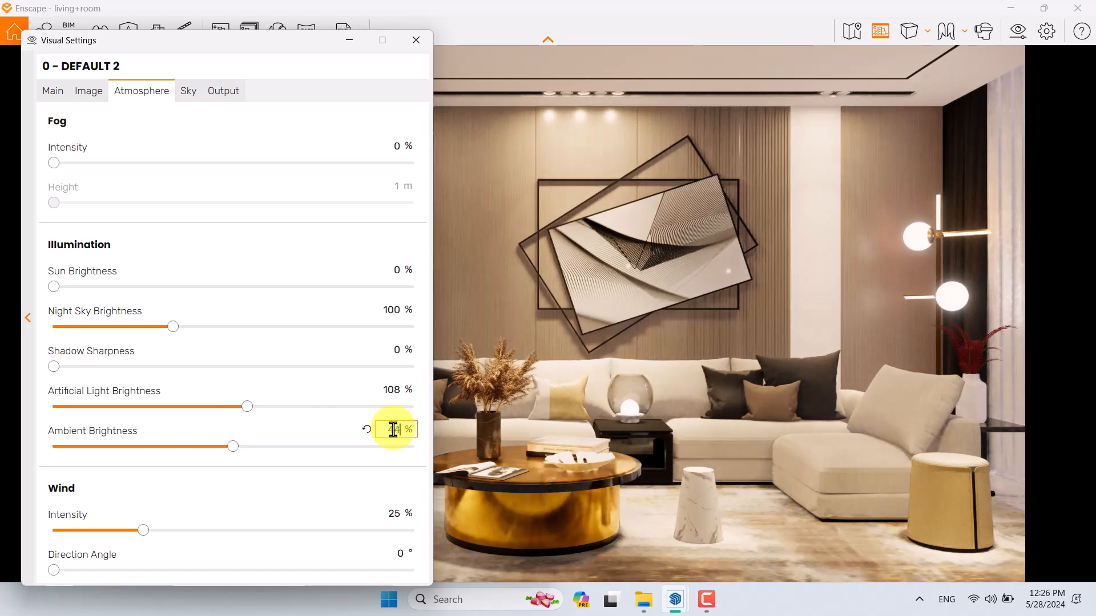
click(399, 514)
text(0)
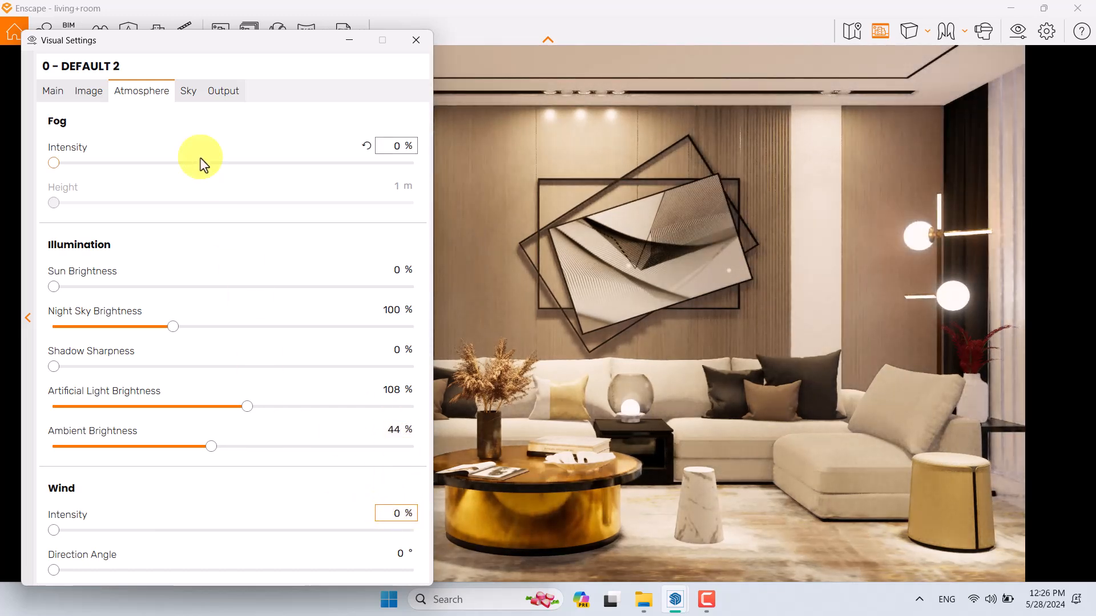
Step: In the sky settings, reduce the cloud density, variety and cirrus amount to 0% and the contrails to 0
click(190, 93)
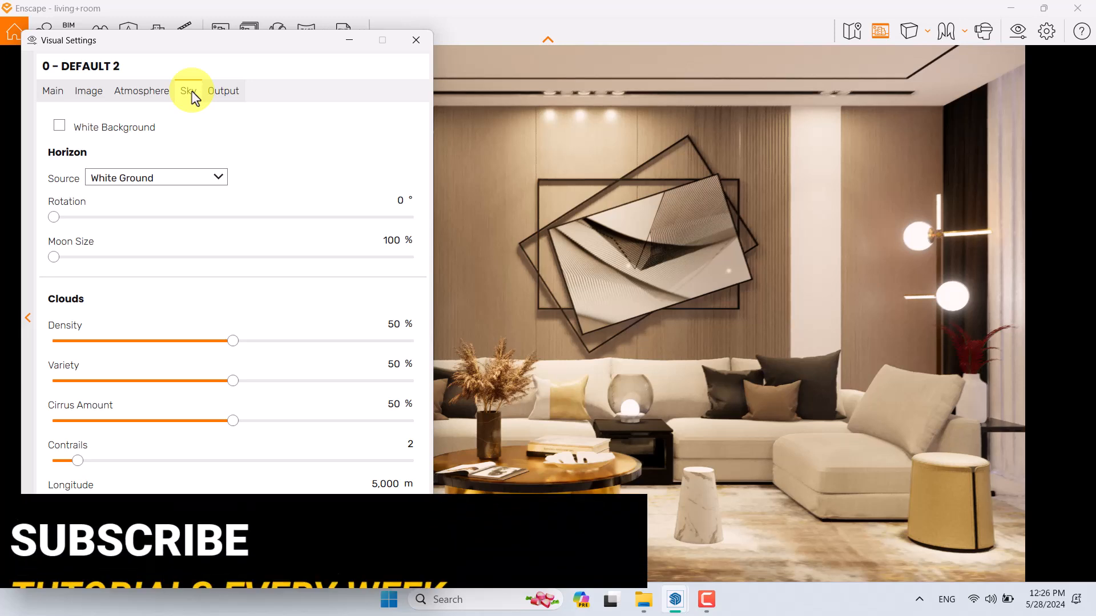
drag(232, 345, 28, 342)
drag(234, 379, 2, 391)
drag(233, 429, 40, 429)
drag(77, 461, 10, 470)
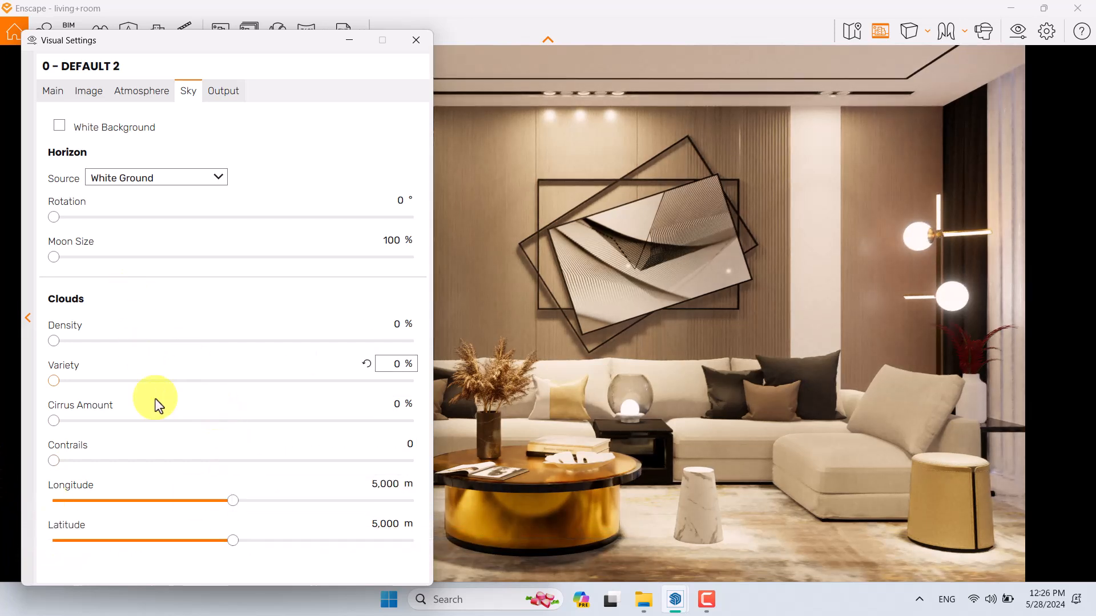
Step: Change the horizon source to White Cubes and close the visual settings
click(183, 178)
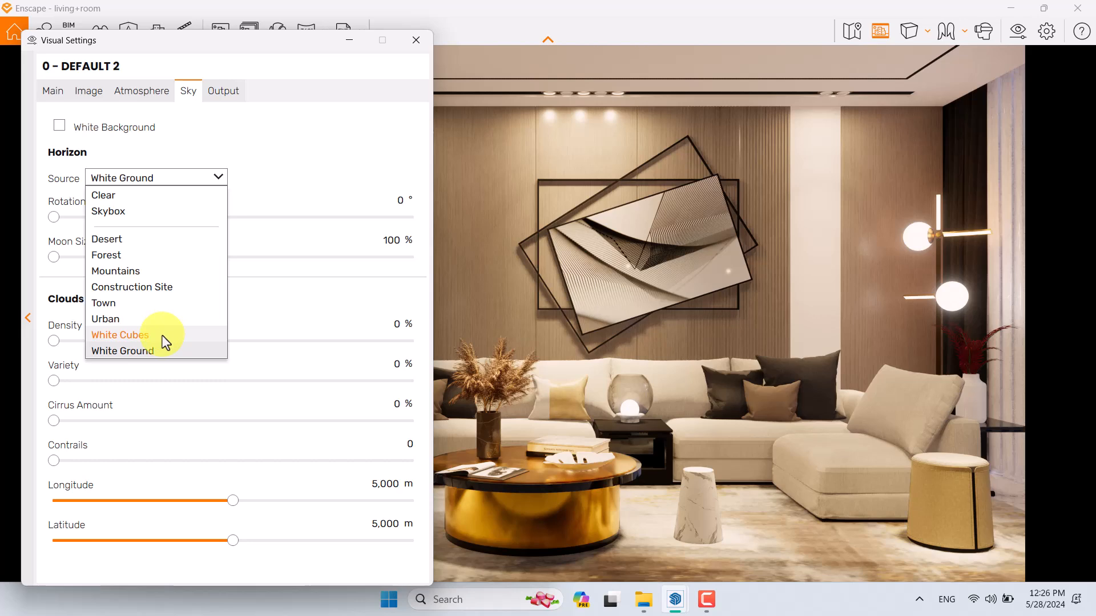
click(137, 336)
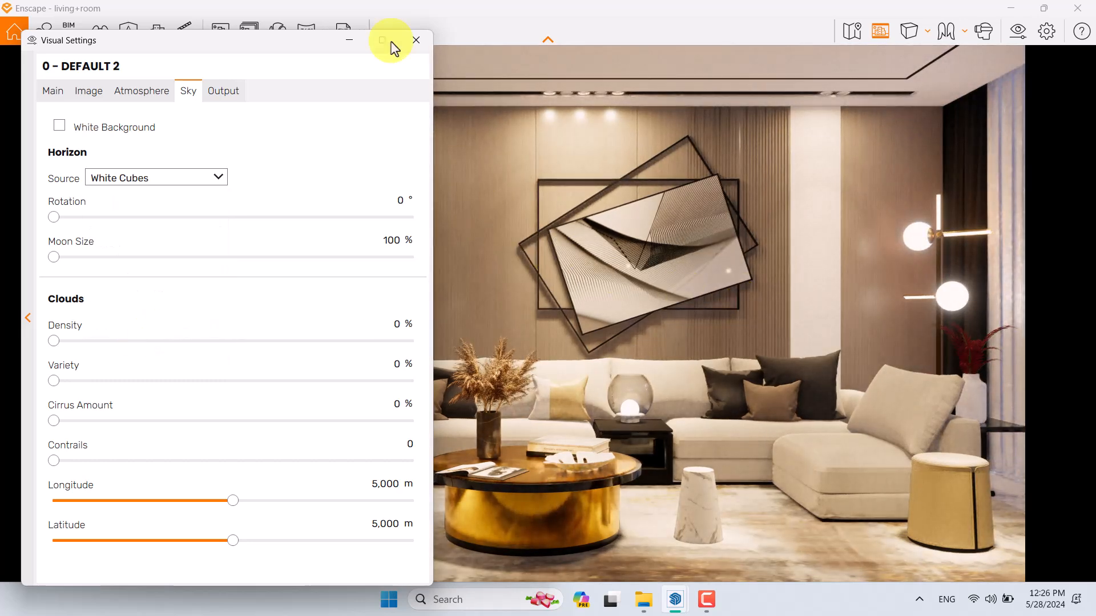
click(412, 40)
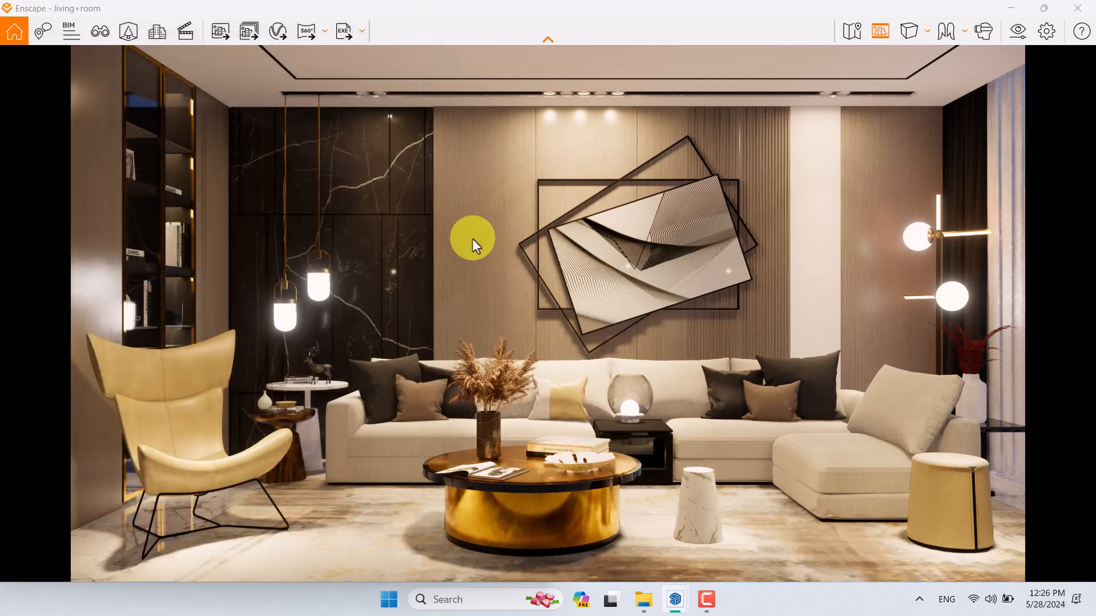
Step: Render the current view and save it to the Desktop as a PNG image named RENDER
click(220, 32)
click(128, 56)
click(135, 77)
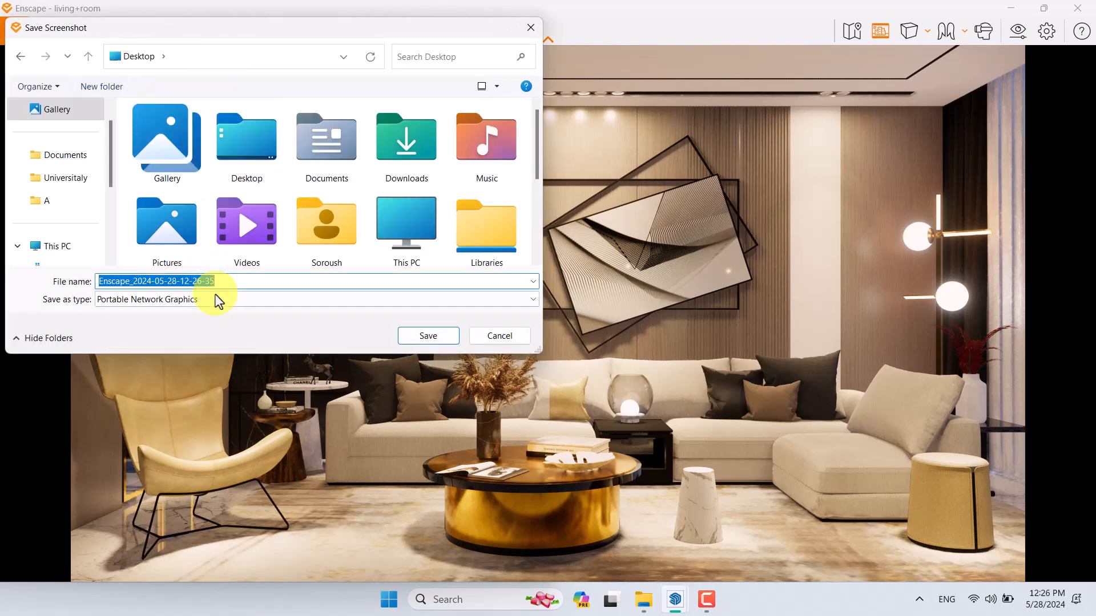
text(RENDER)
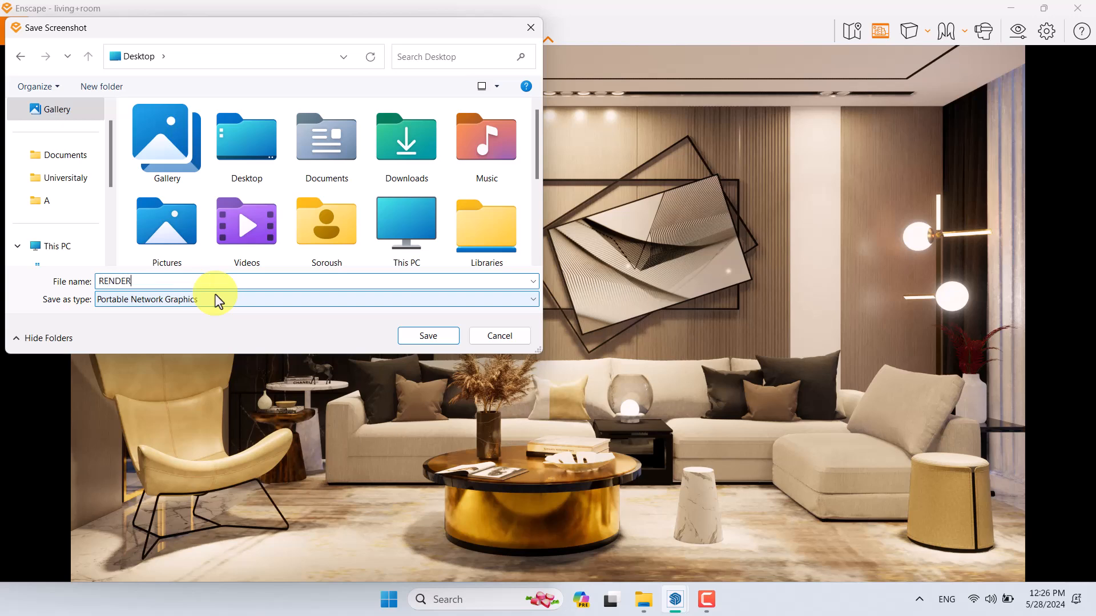
click(422, 336)
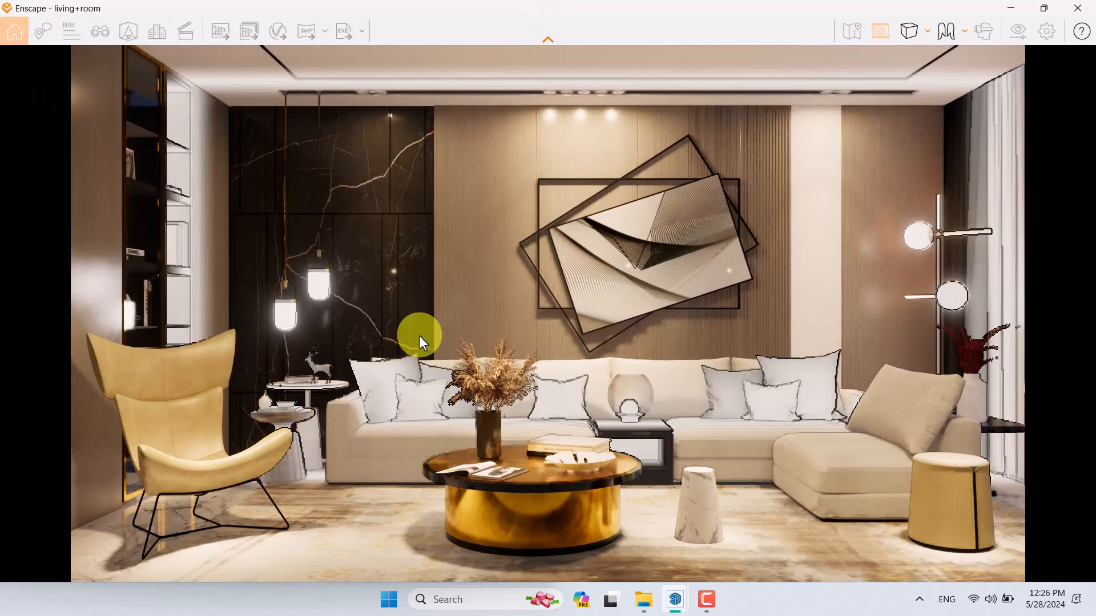